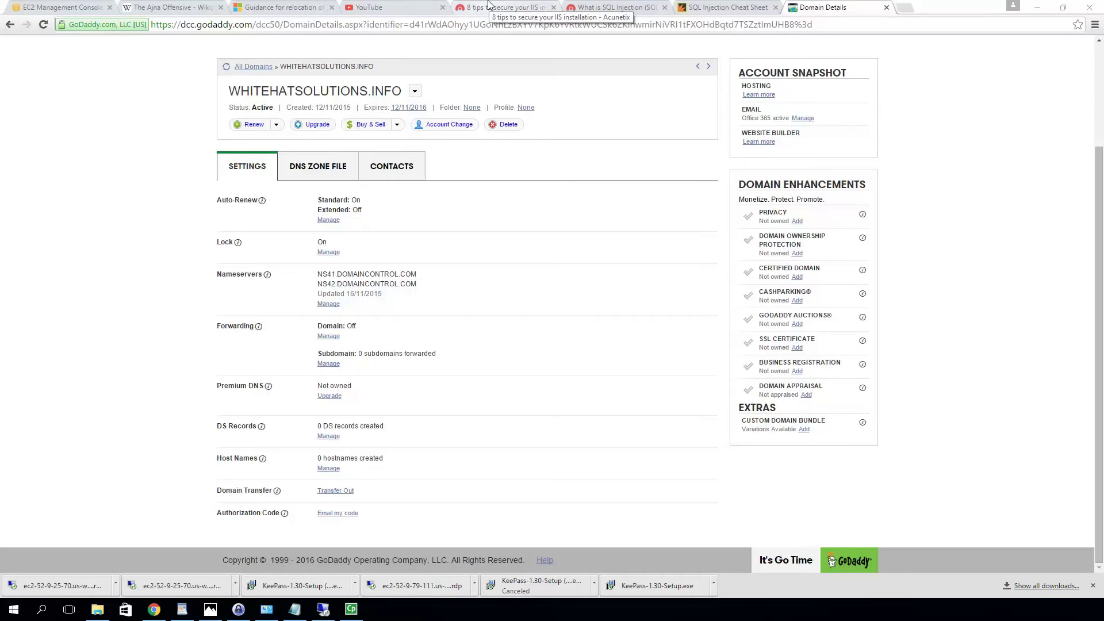
Read the Acunetix '8 tips to secure your IIS installation' article through dynamic IP restrictions and request filtering
{"action": "left_click", "coordinate": [486, 10]}
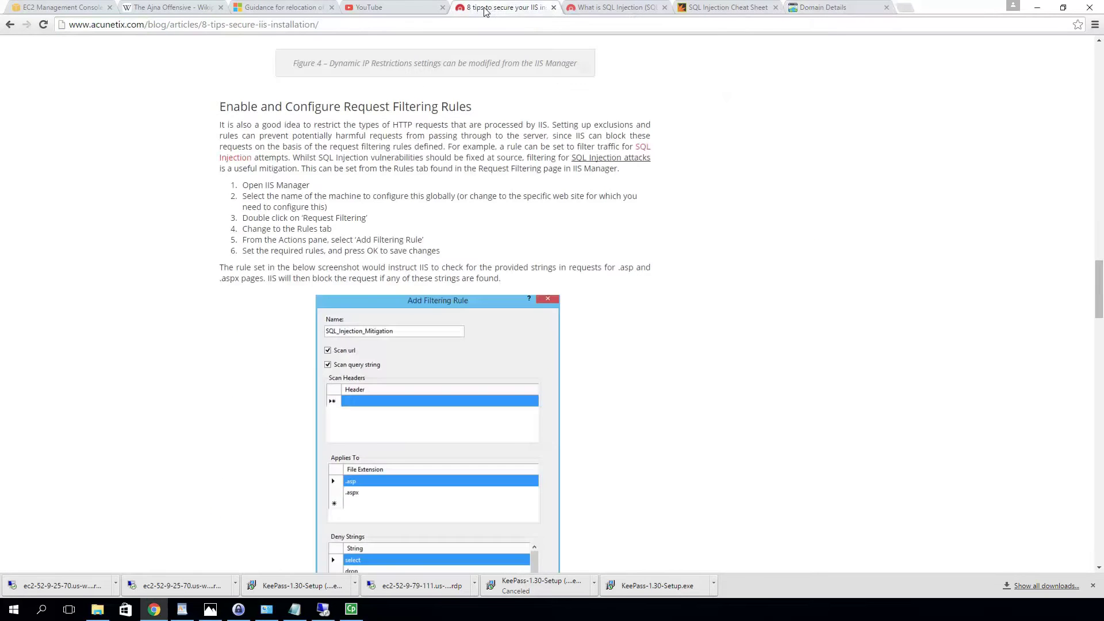
{"action": "scroll", "coordinate": [471, 93], "scroll_direction": "up", "scroll_amount": 20}
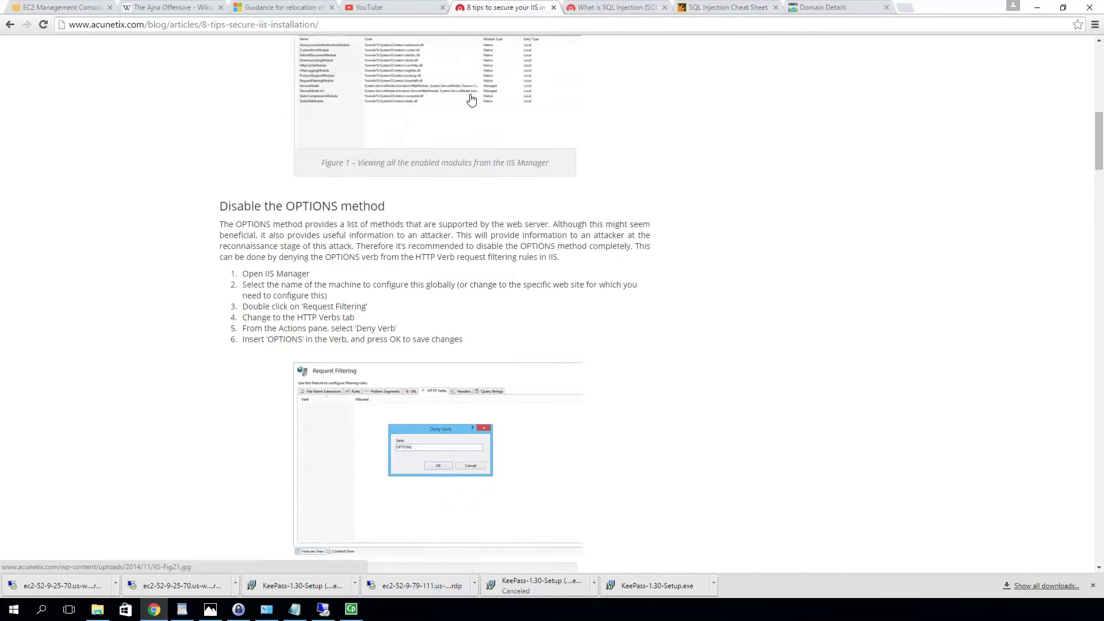
{"action": "scroll", "coordinate": [471, 94], "scroll_direction": "up", "scroll_amount": 5}
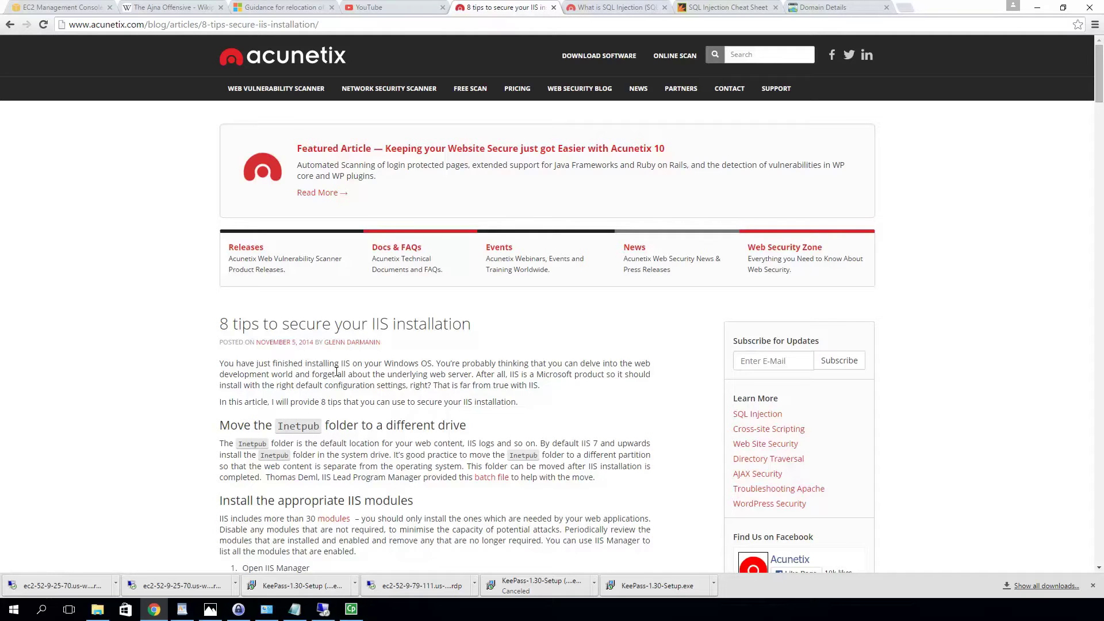
{"action": "scroll", "coordinate": [337, 372], "scroll_direction": "down", "scroll_amount": 2}
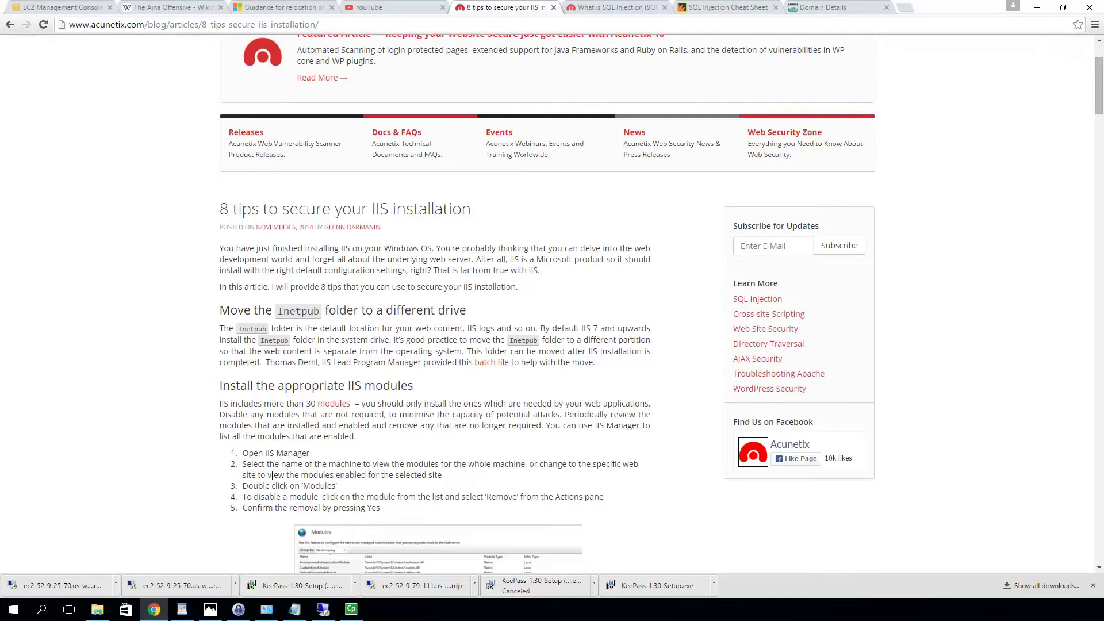
{"action": "scroll", "coordinate": [272, 476], "scroll_direction": "down", "scroll_amount": 2}
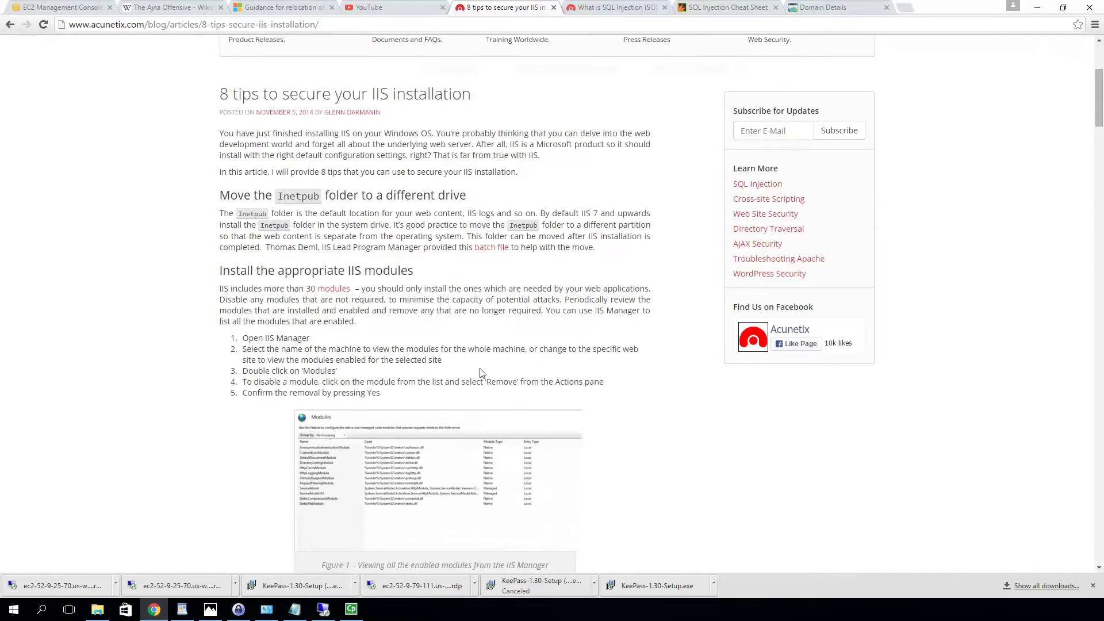
{"action": "scroll", "coordinate": [467, 445], "scroll_direction": "down", "scroll_amount": 5}
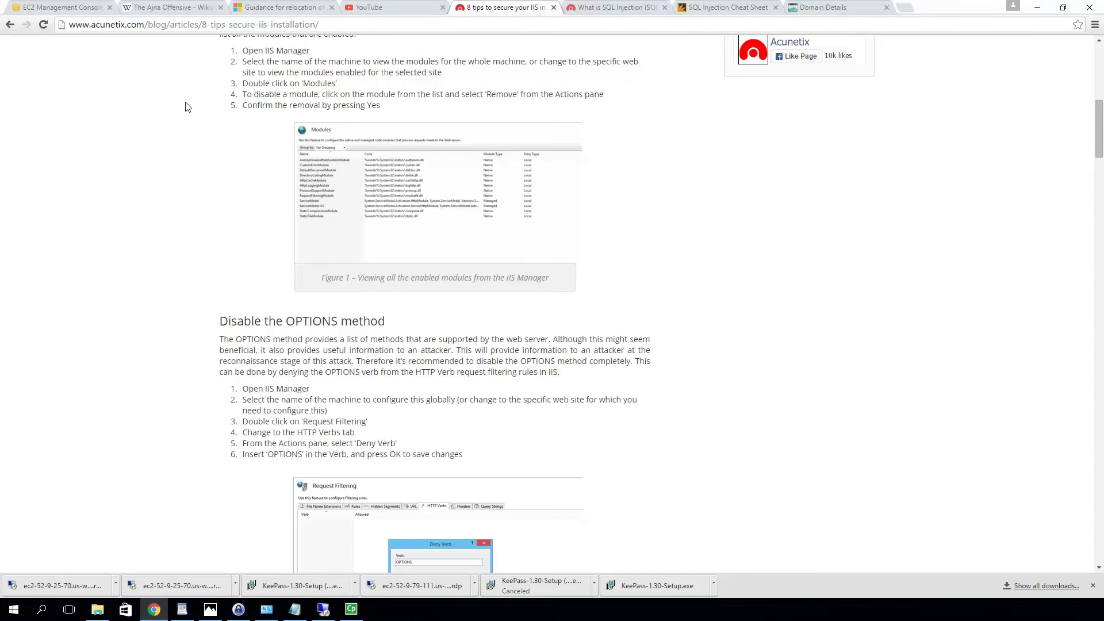
{"action": "scroll", "coordinate": [184, 127], "scroll_direction": "down", "scroll_amount": 7}
{"action": "scroll", "coordinate": [237, 144], "scroll_direction": "up", "scroll_amount": 1}
{"action": "scroll", "coordinate": [209, 328], "scroll_direction": "up", "scroll_amount": 3}
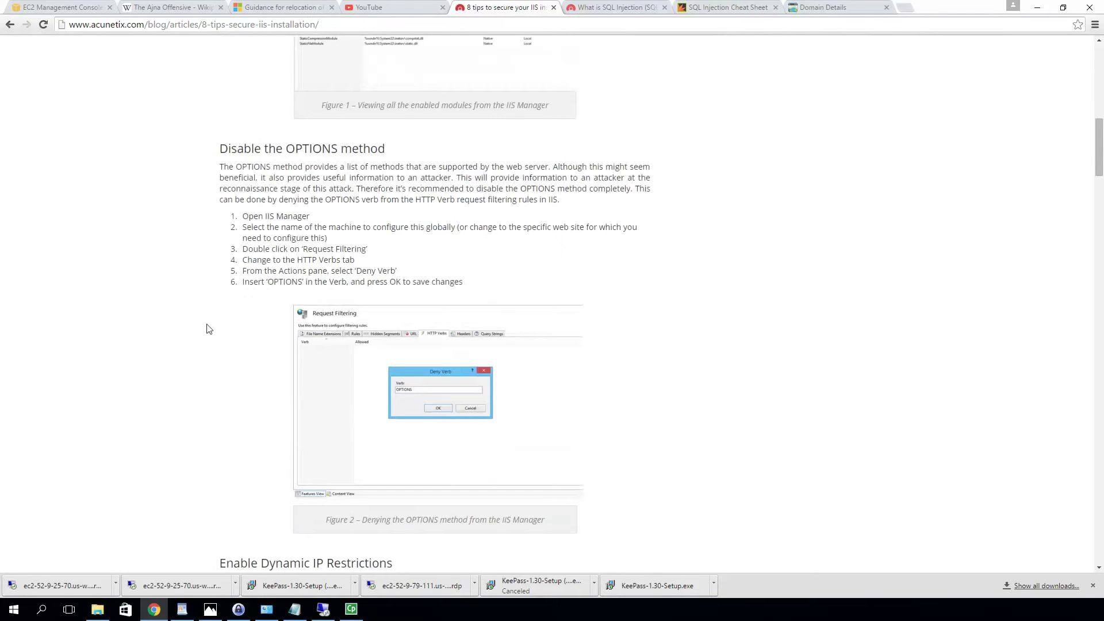
{"action": "scroll", "coordinate": [217, 306], "scroll_direction": "down", "scroll_amount": 4}
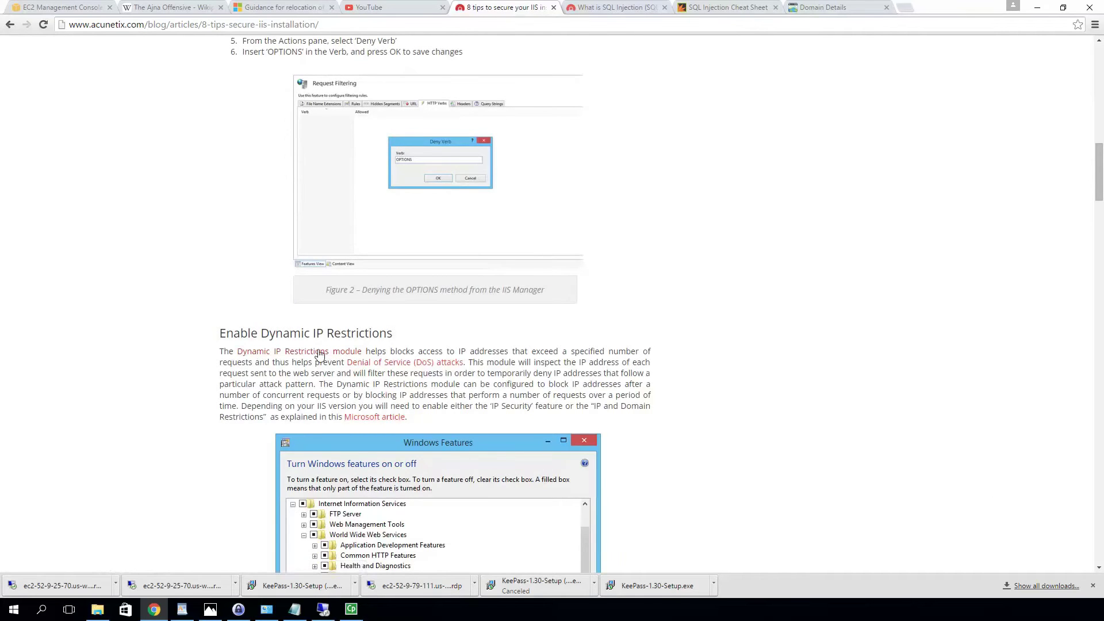
{"action": "scroll", "coordinate": [418, 377], "scroll_direction": "down", "scroll_amount": 6}
{"action": "scroll", "coordinate": [419, 375], "scroll_direction": "down", "scroll_amount": 9}
{"action": "scroll", "coordinate": [417, 376], "scroll_direction": "down", "scroll_amount": 3}
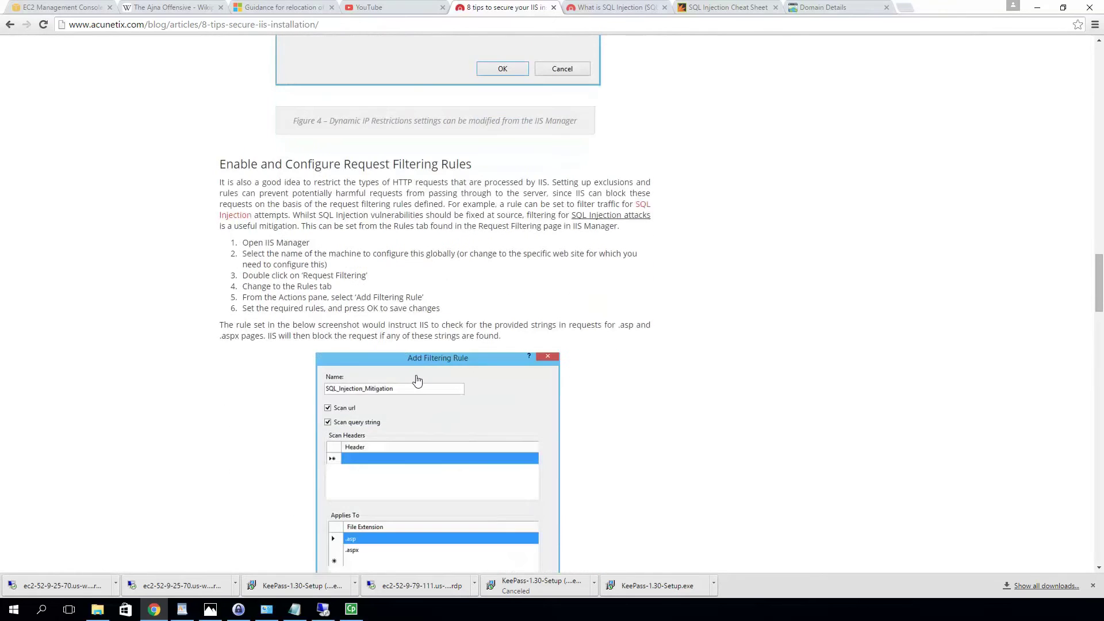
{"action": "scroll", "coordinate": [418, 381], "scroll_direction": "down", "scroll_amount": 7}
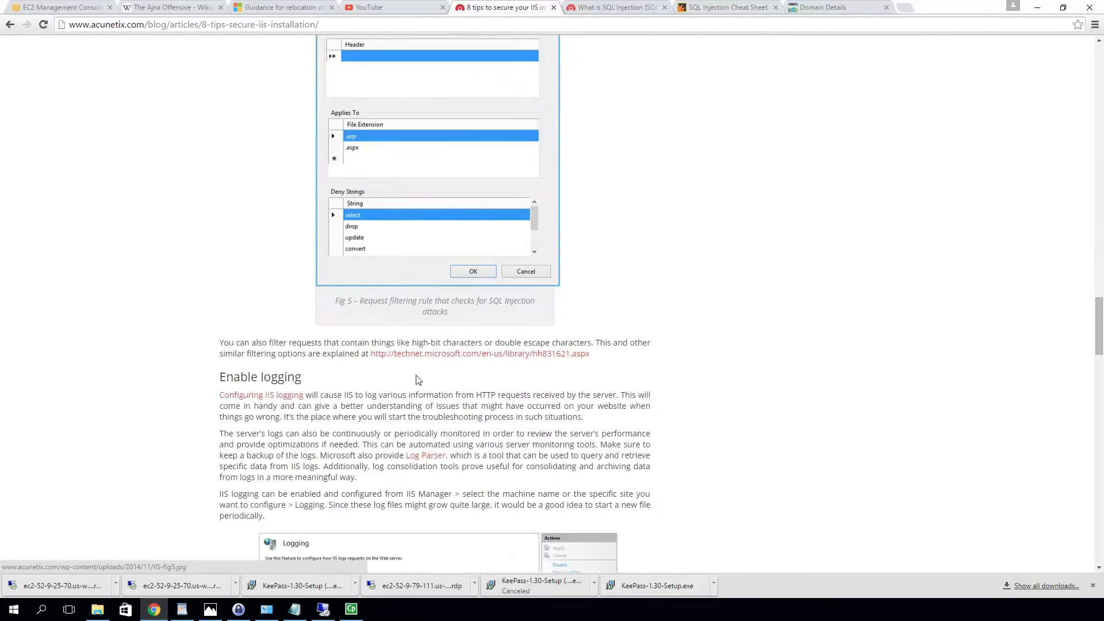
{"action": "scroll", "coordinate": [418, 380], "scroll_direction": "up", "scroll_amount": 9}
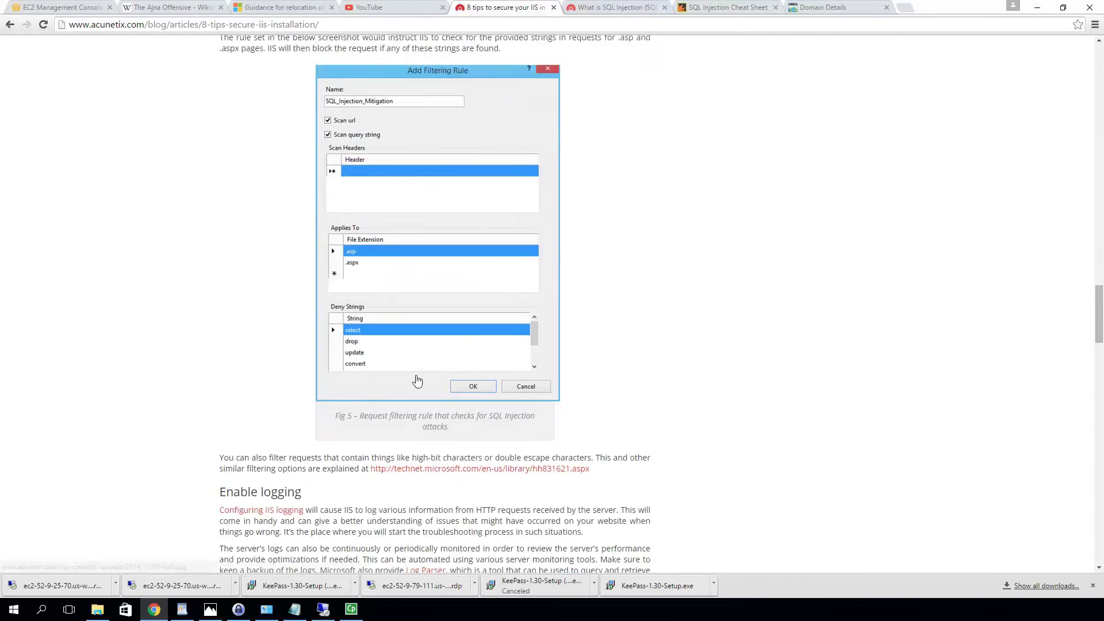
{"action": "scroll", "coordinate": [418, 380], "scroll_direction": "up", "scroll_amount": 4}
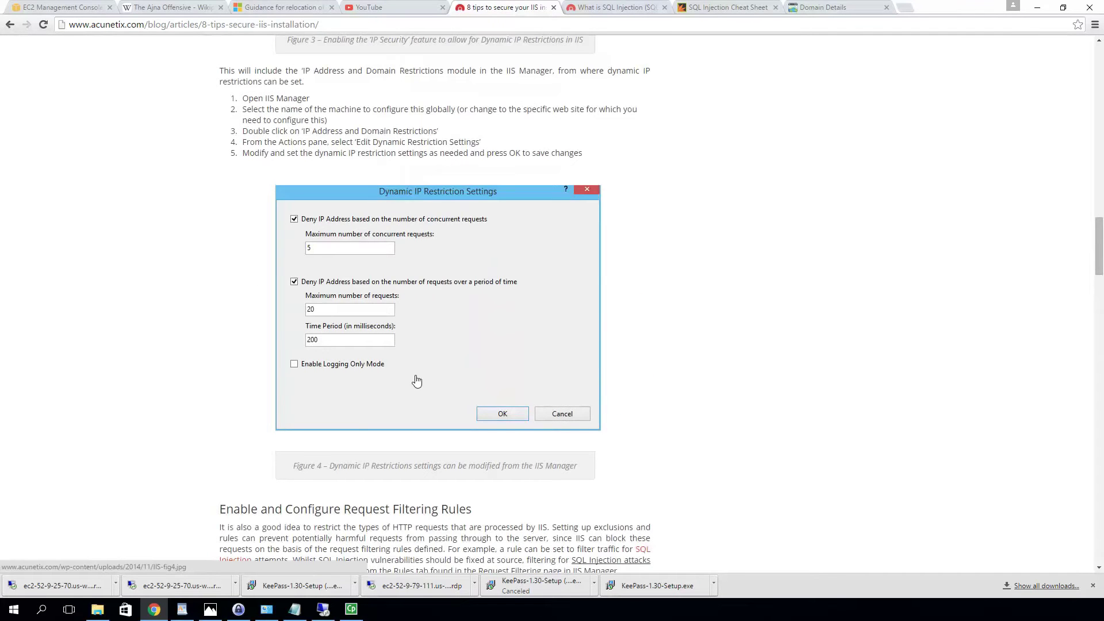
{"action": "scroll", "coordinate": [417, 381], "scroll_direction": "down", "scroll_amount": 2}
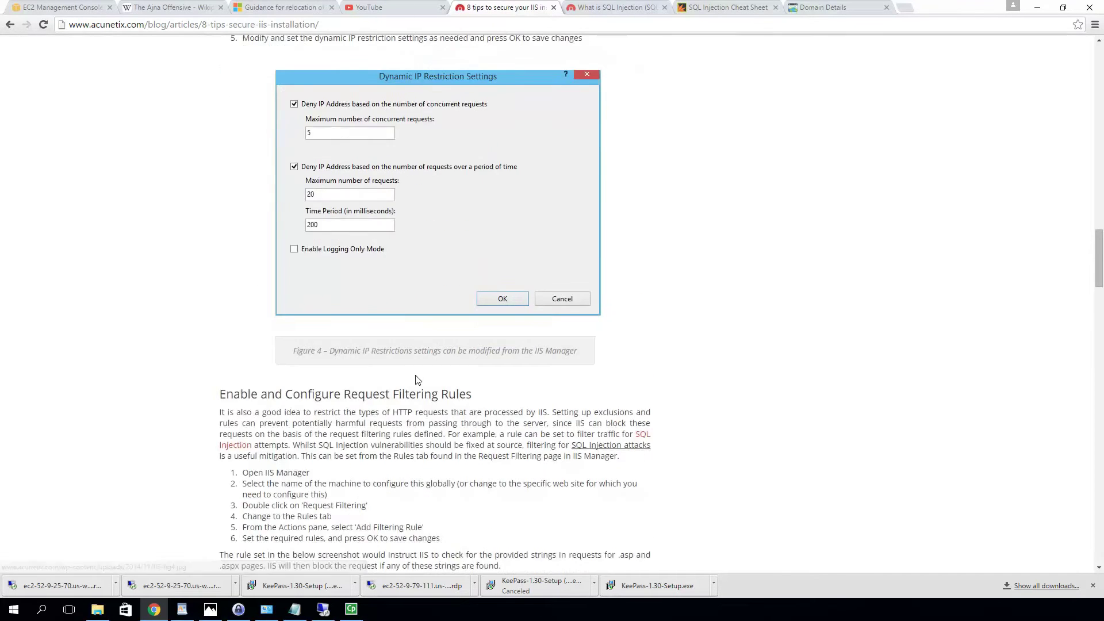
{"action": "scroll", "coordinate": [417, 381], "scroll_direction": "down", "scroll_amount": 3}
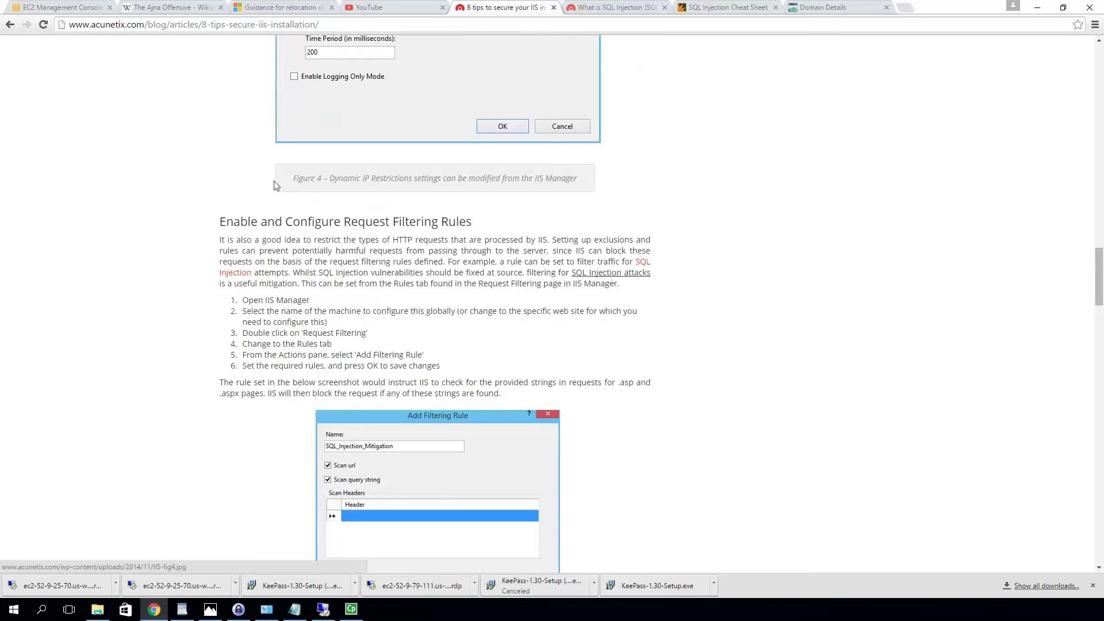
{"action": "scroll", "coordinate": [275, 181], "scroll_direction": "up", "scroll_amount": 7}
{"action": "scroll", "coordinate": [274, 182], "scroll_direction": "up", "scroll_amount": 18}
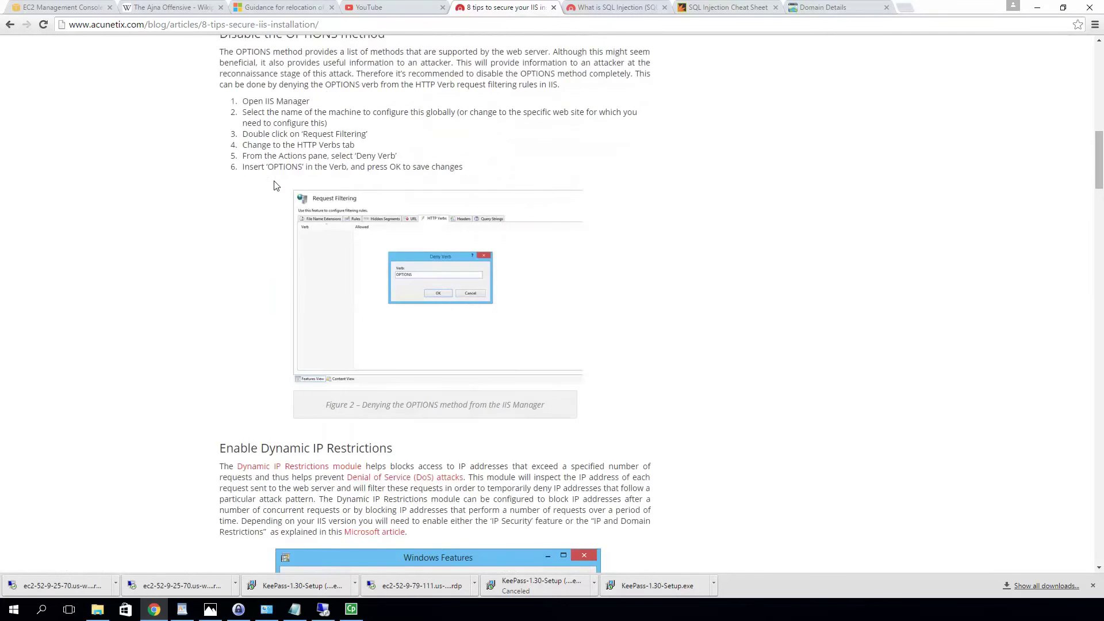
{"action": "scroll", "coordinate": [274, 185], "scroll_direction": "down", "scroll_amount": 20}
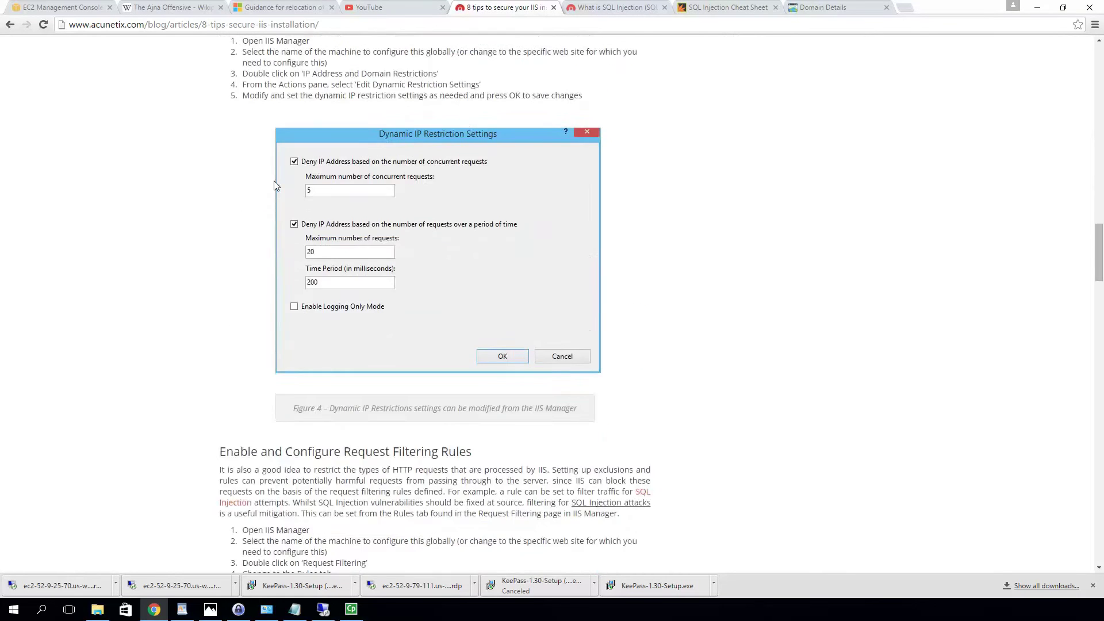
{"action": "scroll", "coordinate": [273, 185], "scroll_direction": "down", "scroll_amount": 13}
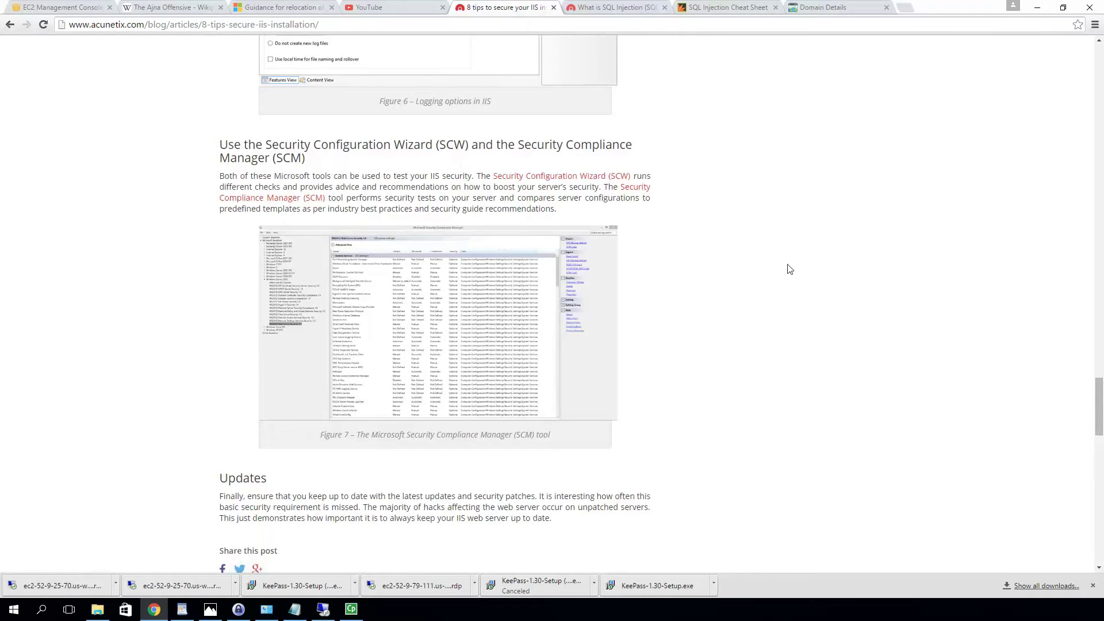
{"action": "scroll", "coordinate": [736, 300], "scroll_direction": "down", "scroll_amount": 4}
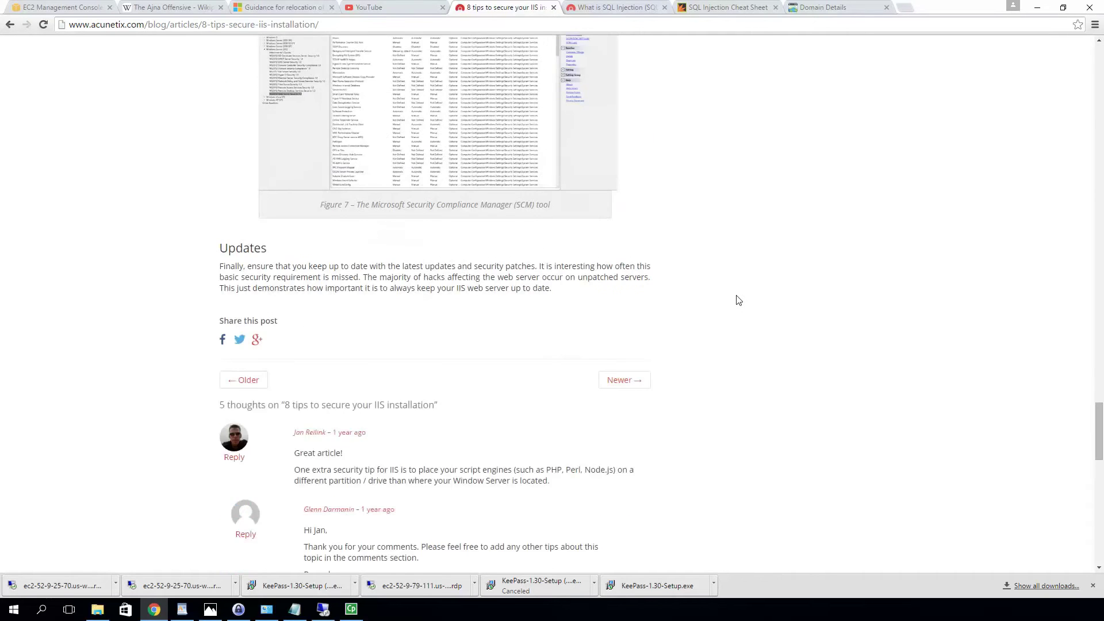
{"action": "scroll", "coordinate": [738, 299], "scroll_direction": "up", "scroll_amount": 8}
{"action": "scroll", "coordinate": [738, 300], "scroll_direction": "down", "scroll_amount": 2}
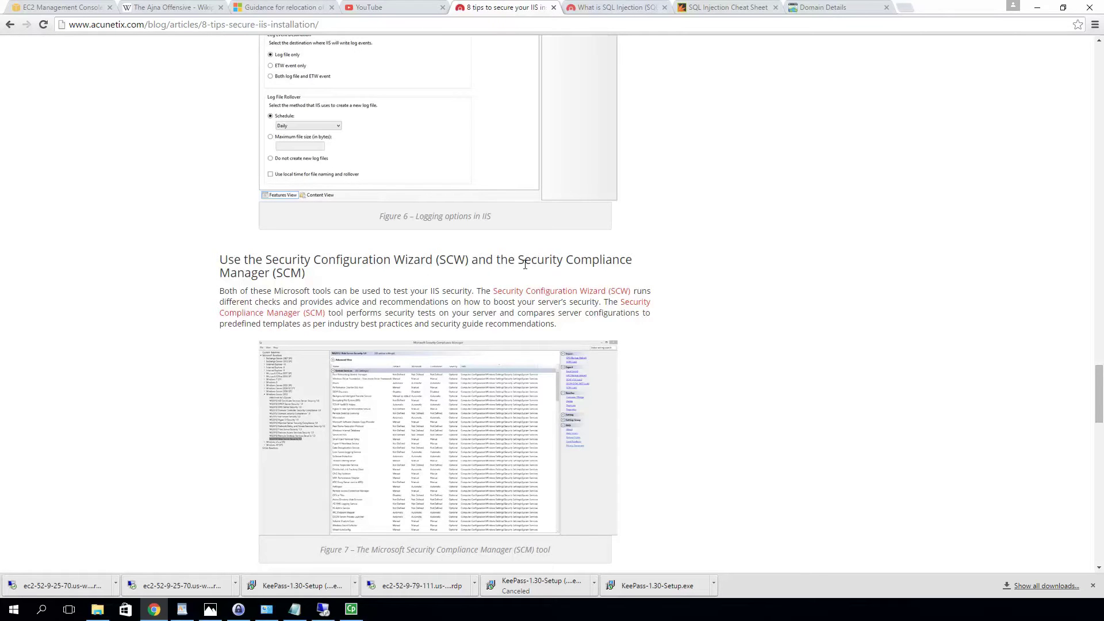
{"action": "scroll", "coordinate": [525, 266], "scroll_direction": "up", "scroll_amount": 15}
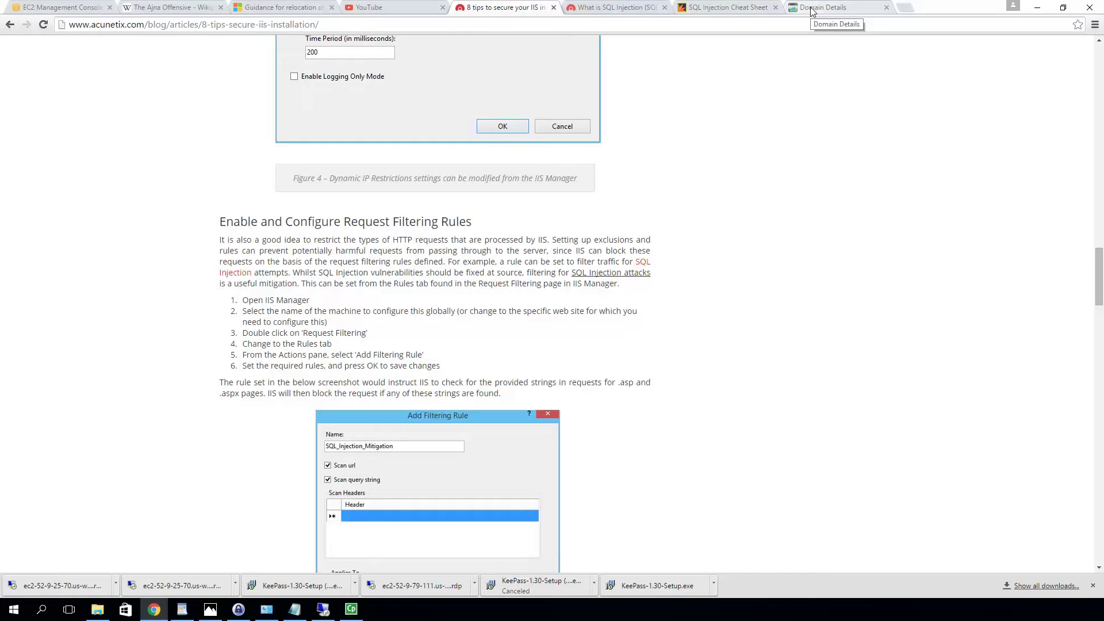
Show the WHITEHATSOLUTIONS.INFO DNS zone file and look over its A, CName and MX records
{"action": "left_click", "coordinate": [812, 12]}
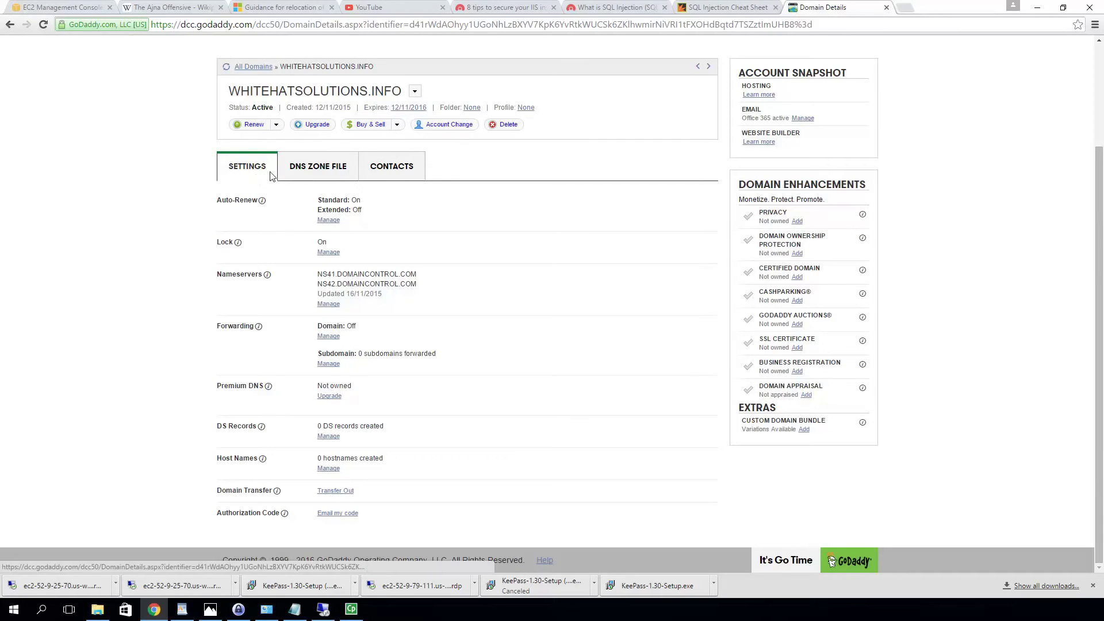
{"action": "left_click", "coordinate": [299, 170]}
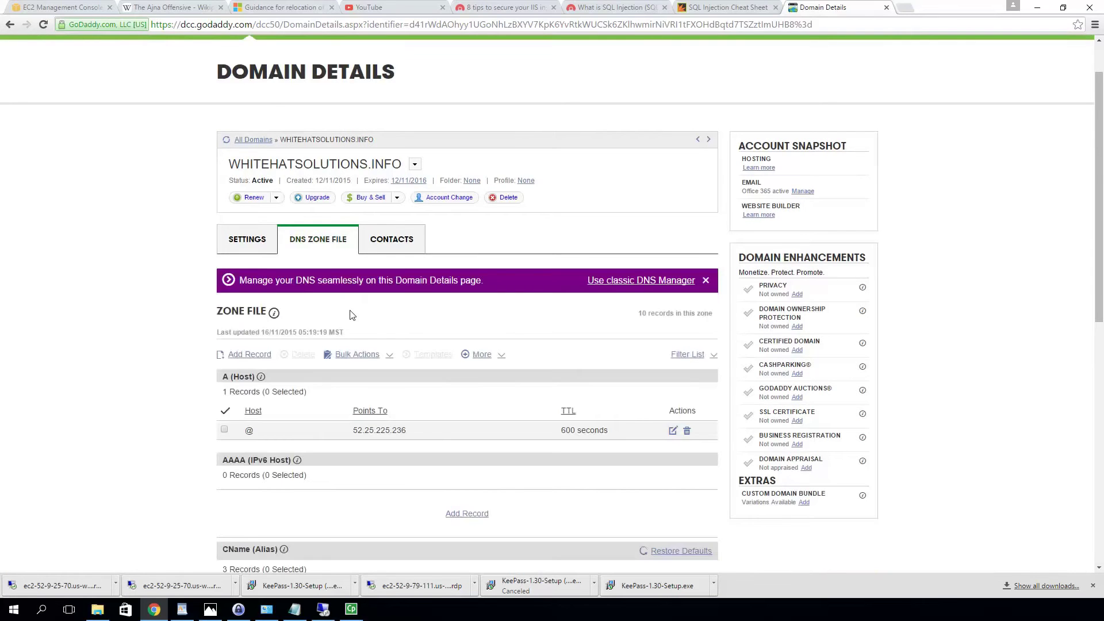
{"action": "scroll", "coordinate": [352, 314], "scroll_direction": "down", "scroll_amount": 4}
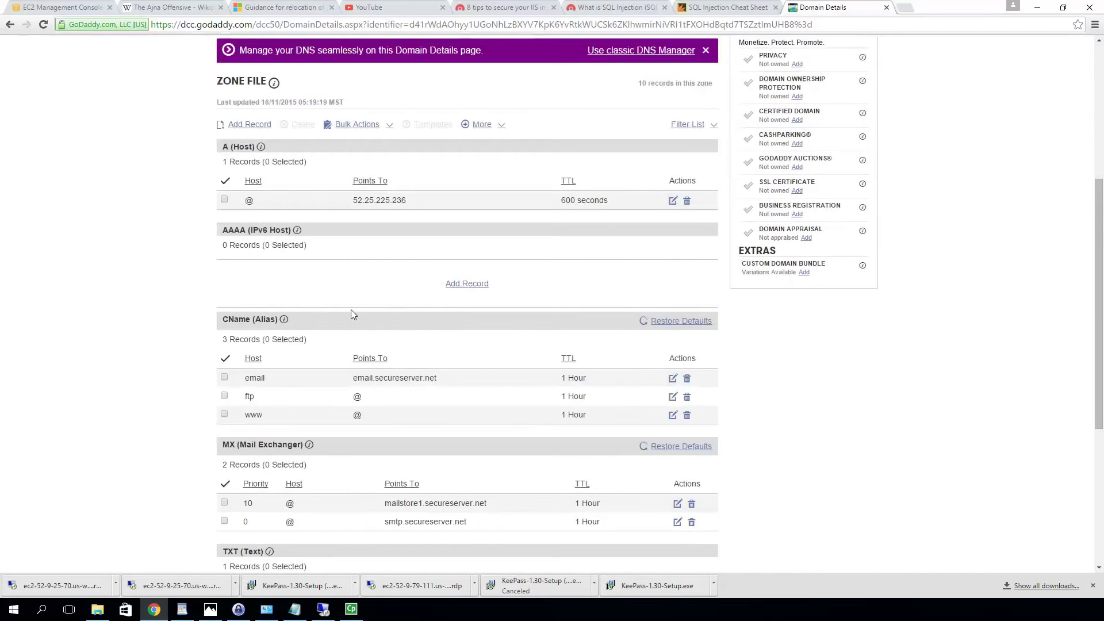
{"action": "scroll", "coordinate": [351, 309], "scroll_direction": "down", "scroll_amount": 2}
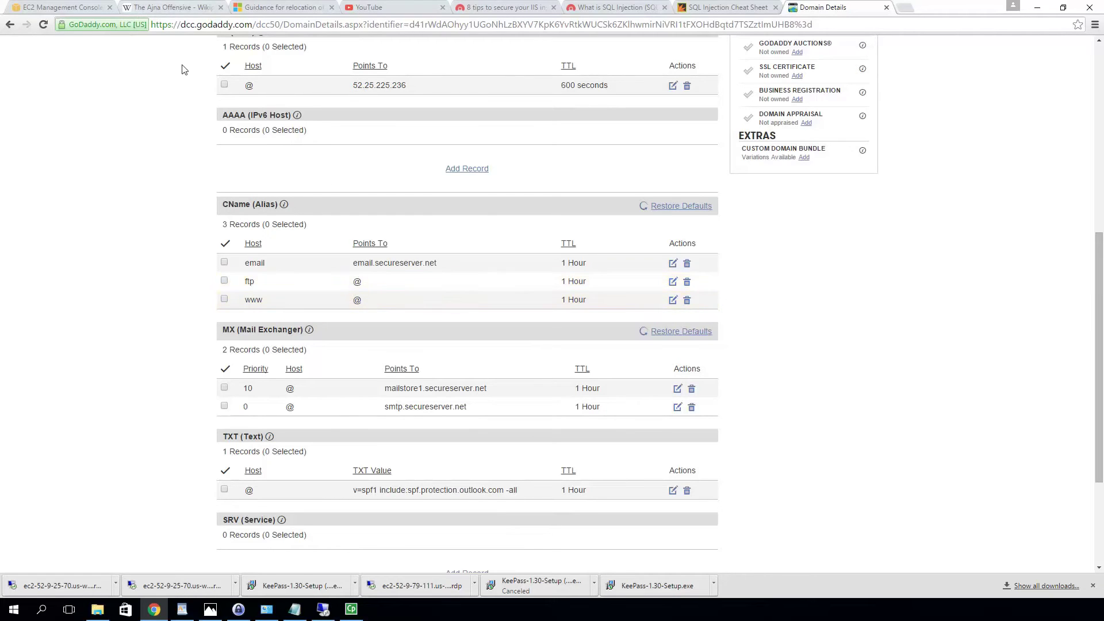
{"action": "scroll", "coordinate": [258, 93], "scroll_direction": "up", "scroll_amount": 3}
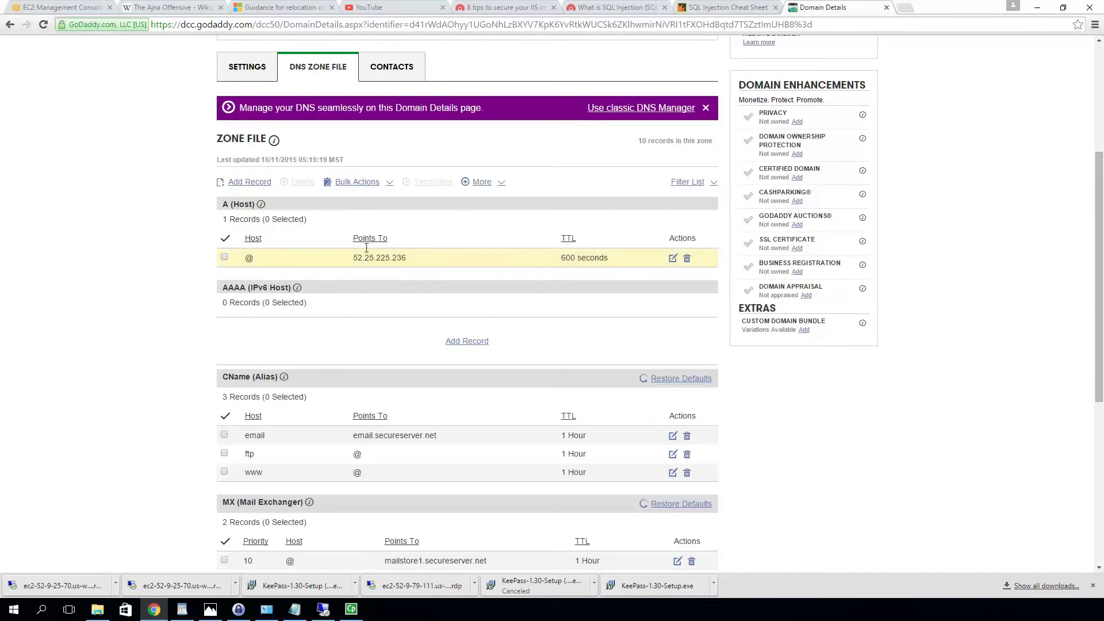
Copy the 'test' instance's Elastic IP 52.9.25.70 from the EC2 Instances list, then return to GoDaddy
{"action": "left_click", "coordinate": [67, 9]}
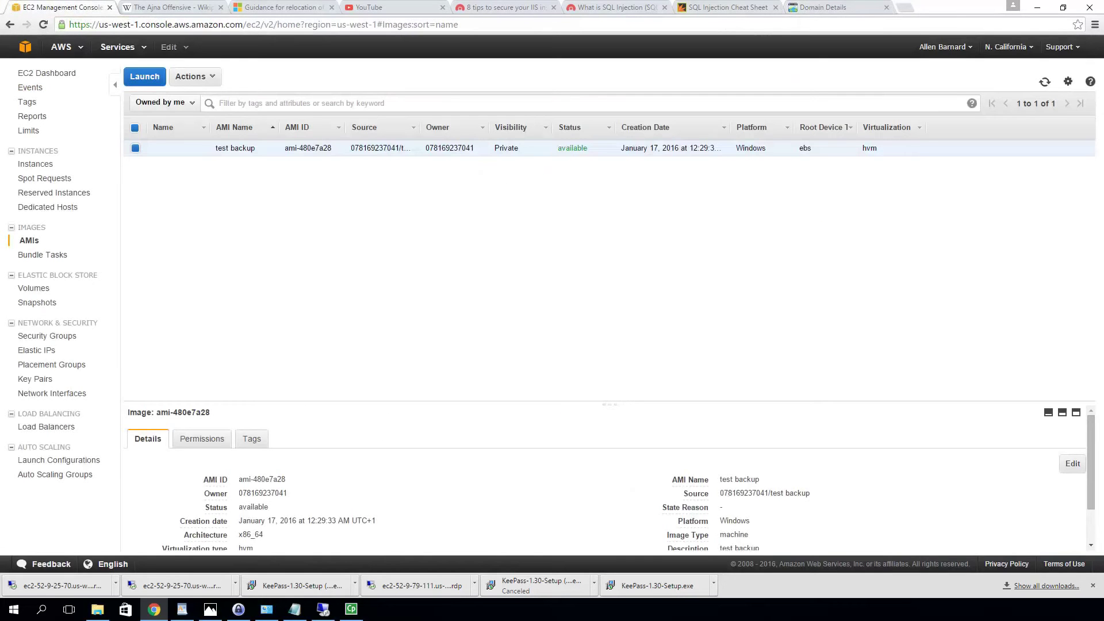
{"action": "left_click", "coordinate": [36, 166]}
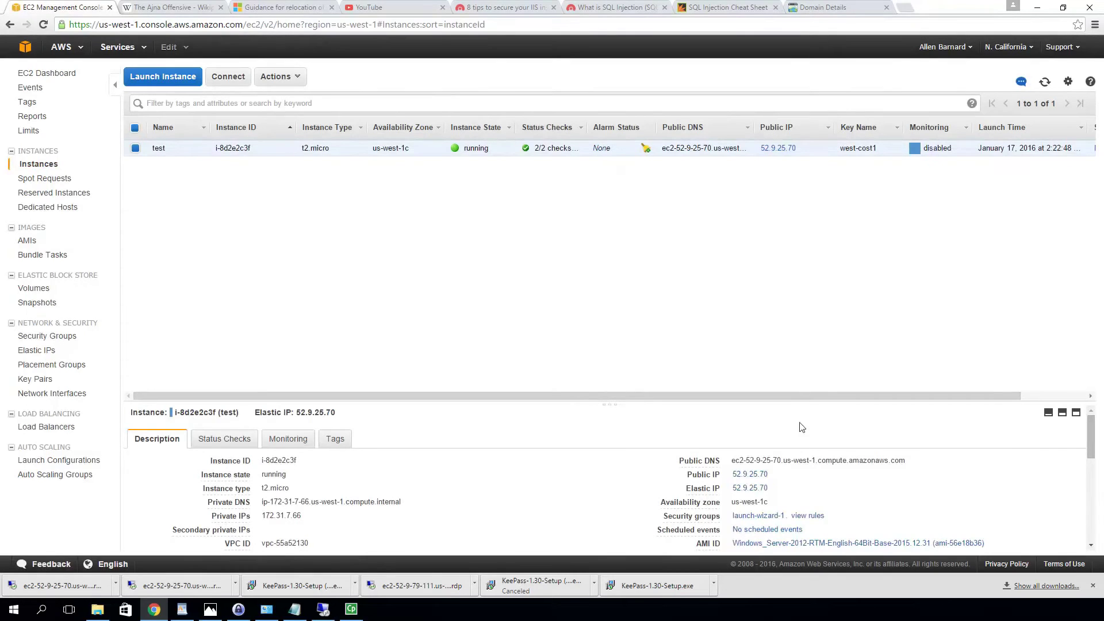
{"action": "left_click_drag", "start_coordinate": [776, 489], "coordinate": [736, 490]}
{"action": "right_click", "coordinate": [736, 490]}
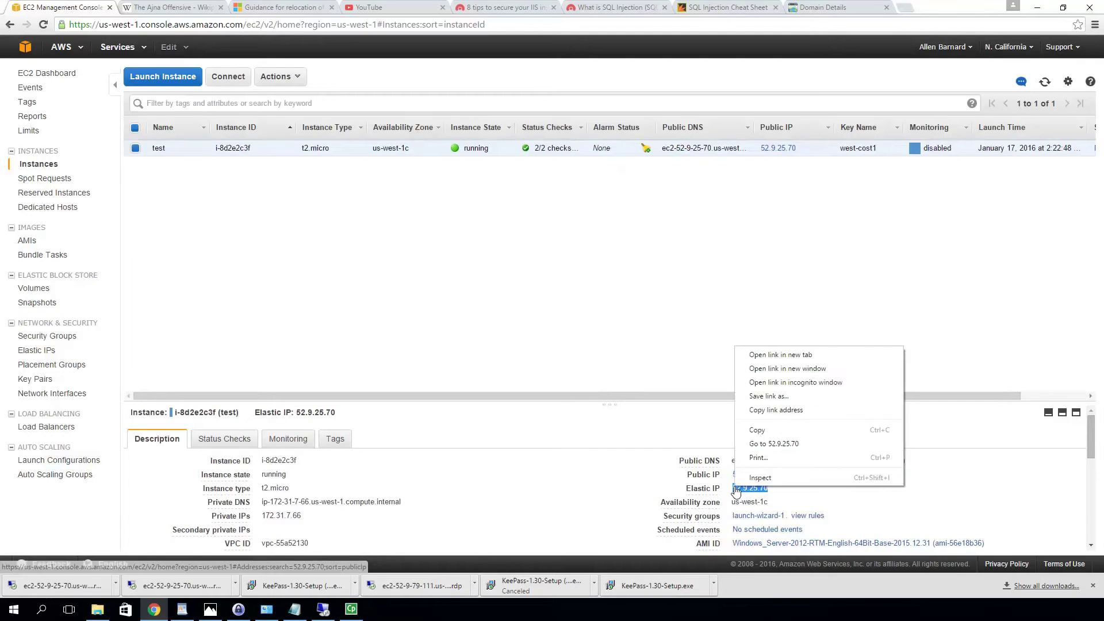
{"action": "left_click", "coordinate": [779, 433]}
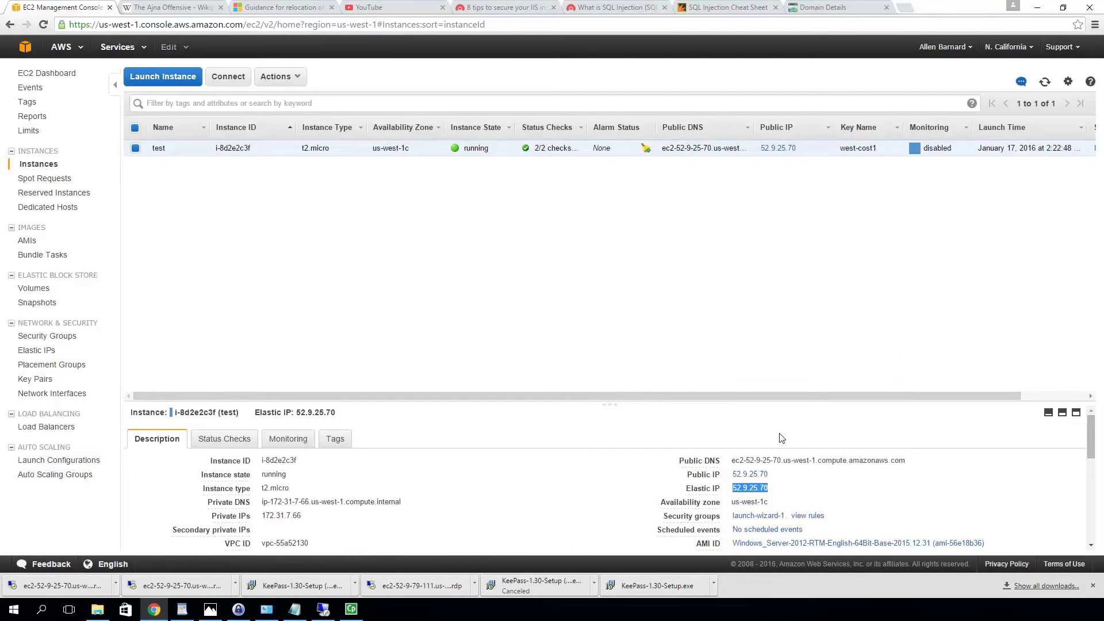
{"action": "left_click", "coordinate": [812, 12]}
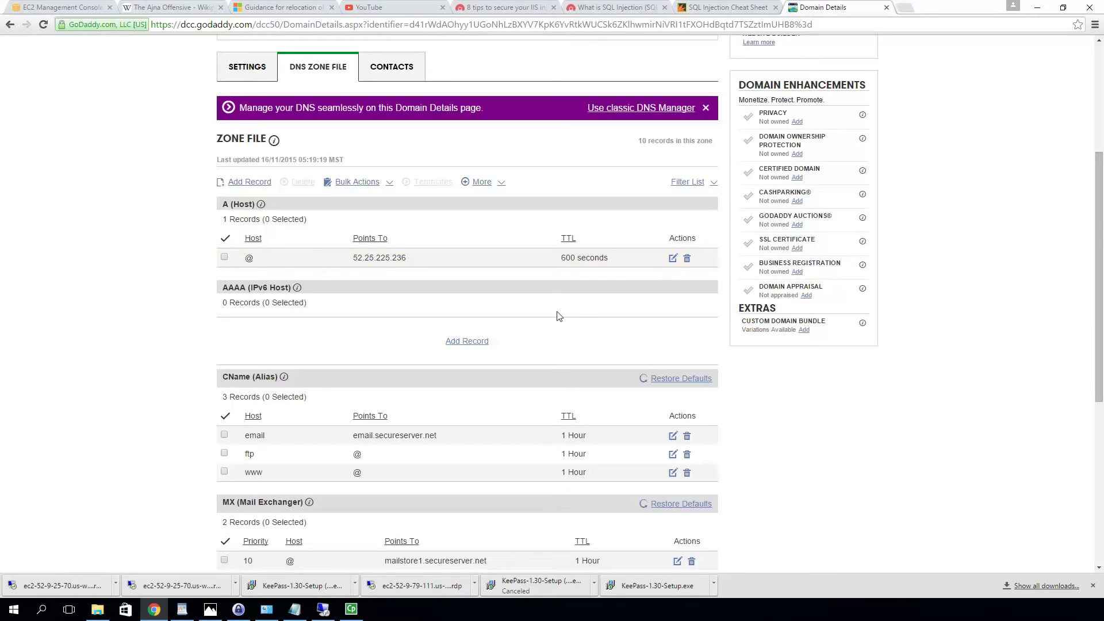
Change the @ A record from 52.25.225.236 to 52.9.25.70 and save the zone file
{"action": "left_click", "coordinate": [672, 259]}
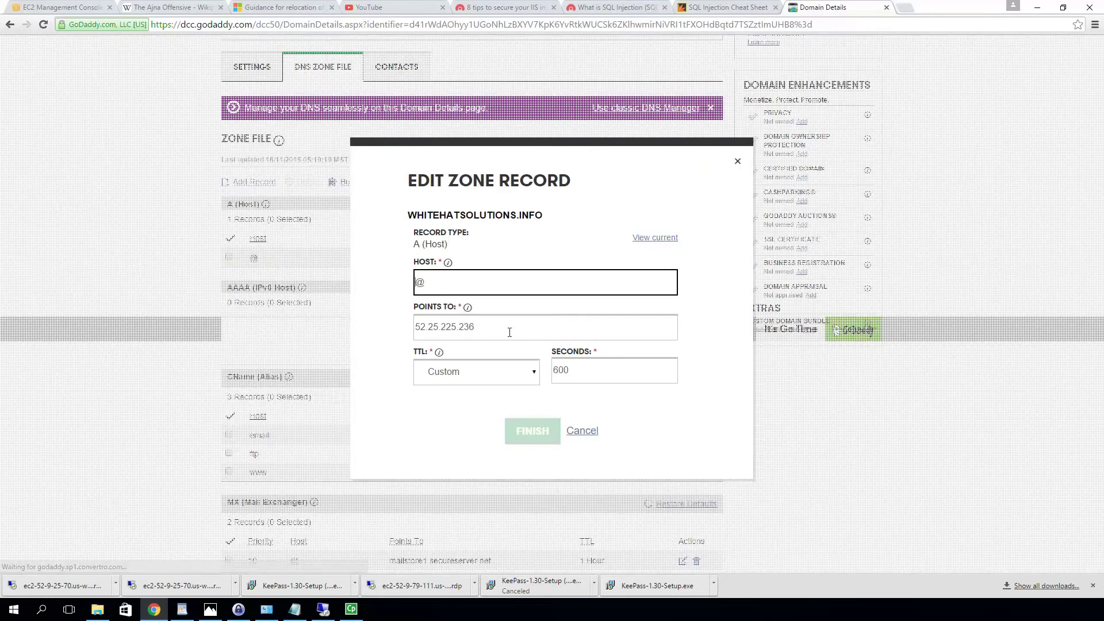
{"action": "left_click", "coordinate": [526, 330]}
{"action": "left_click_drag", "start_coordinate": [526, 330], "coordinate": [329, 301]}
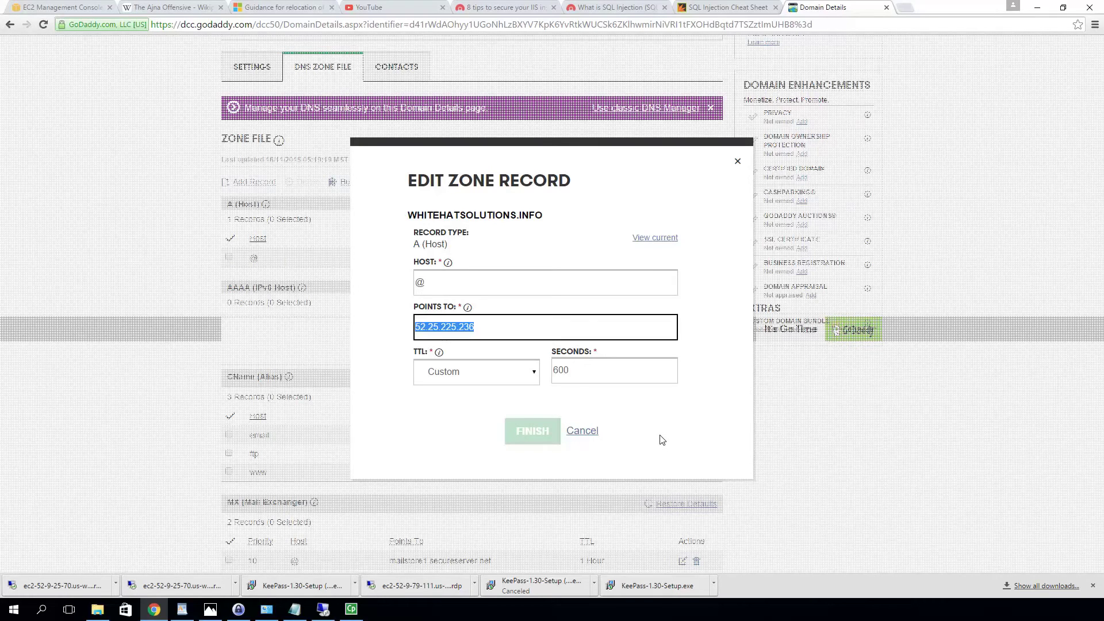
{"action": "key", "text": "ctrl+v"}
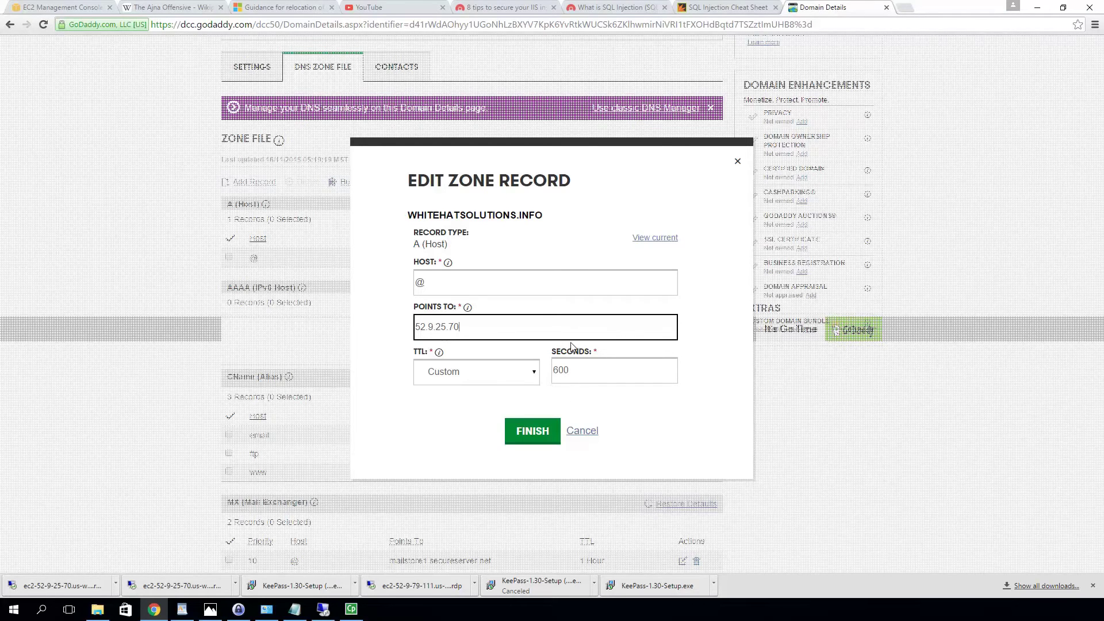
{"action": "left_click", "coordinate": [537, 441]}
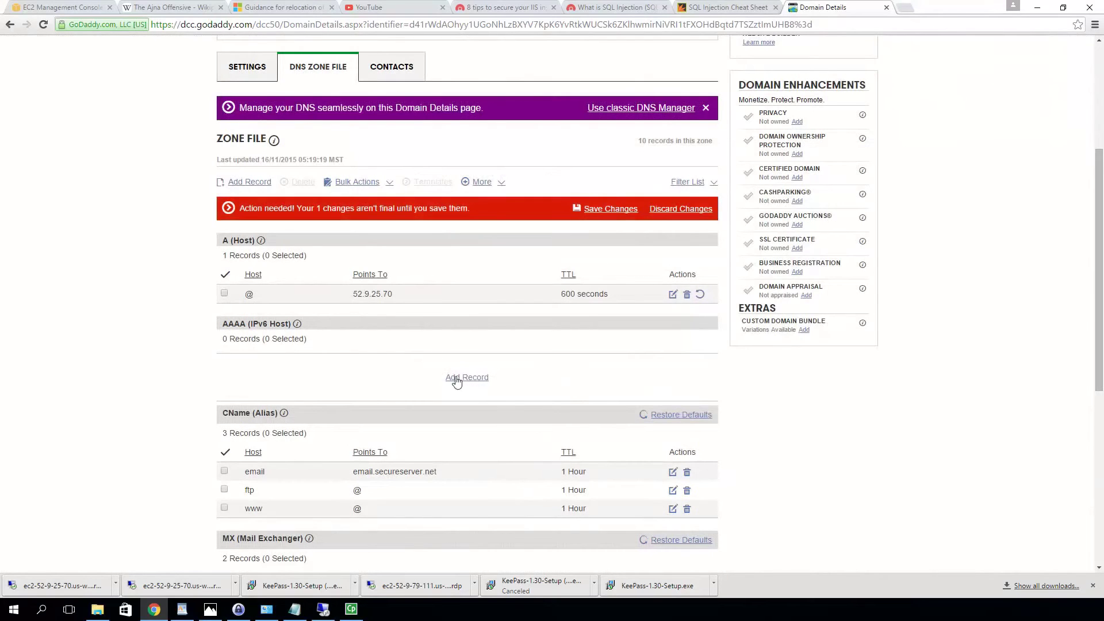
{"action": "left_click", "coordinate": [608, 214]}
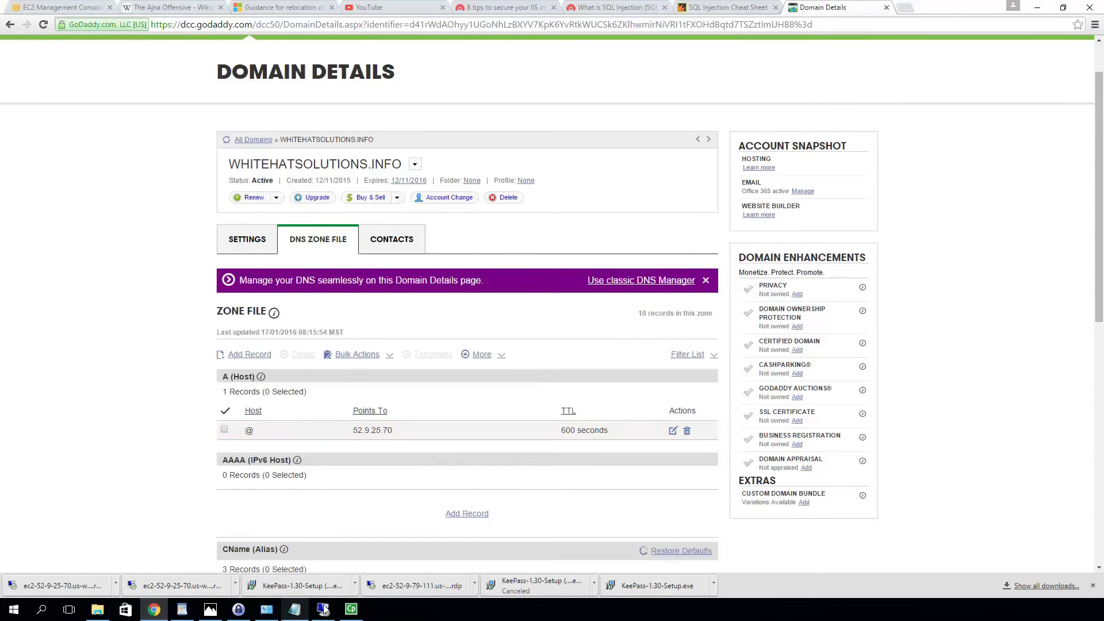
{"action": "mouse_move", "coordinate": [331, 607]}
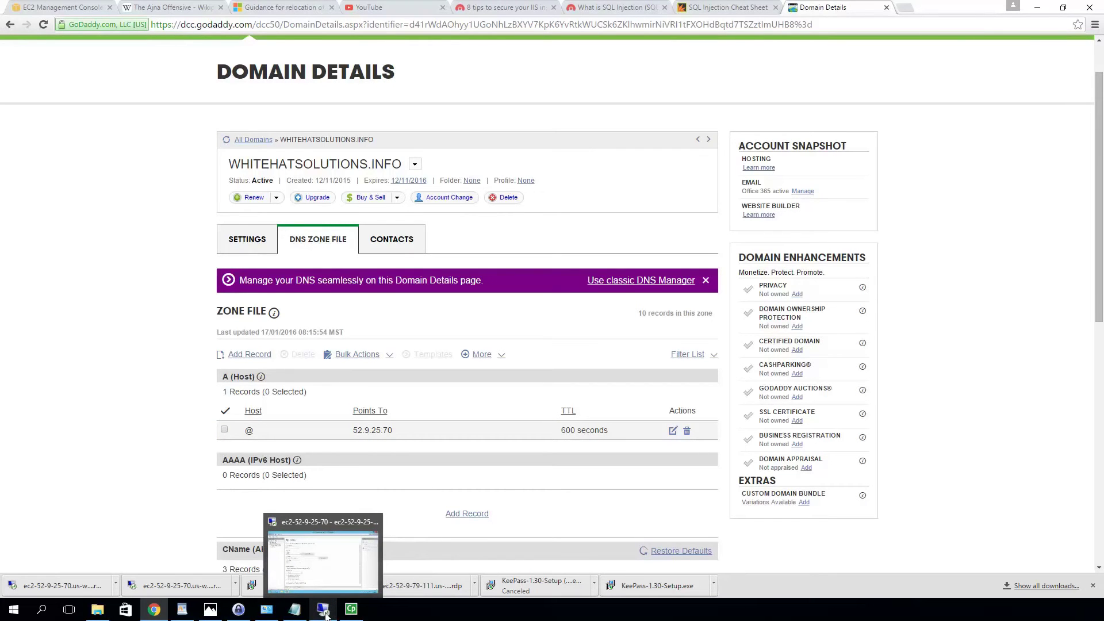
Check that whitehatsolutions.info shows the IIS 8 default page, then move on to the Acunetix articles
{"action": "left_click", "coordinate": [325, 614]}
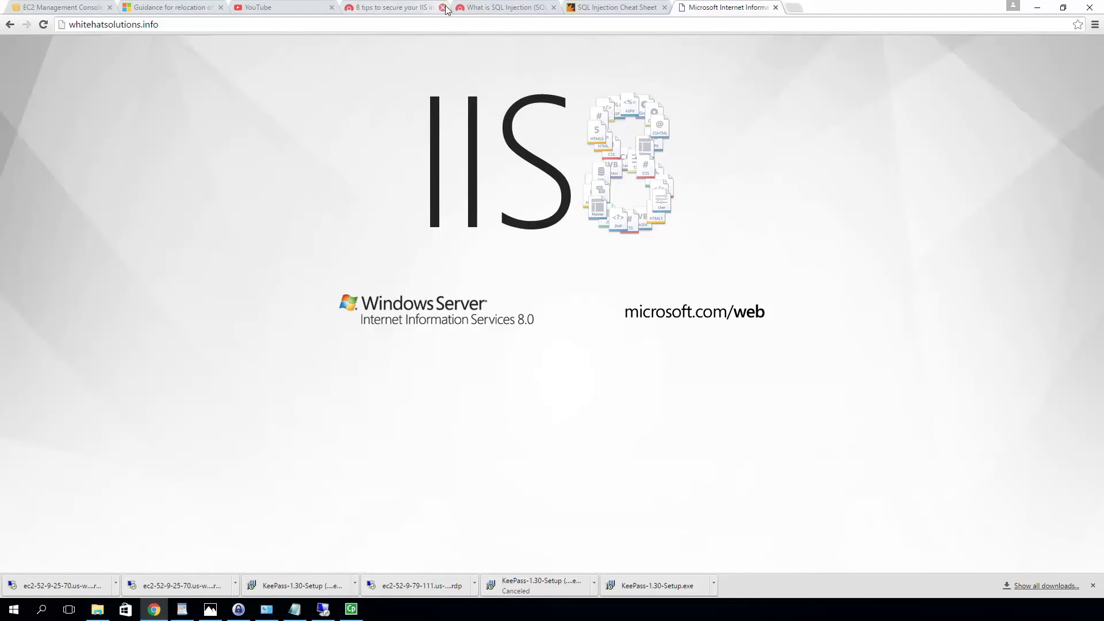
{"action": "left_click", "coordinate": [390, 9]}
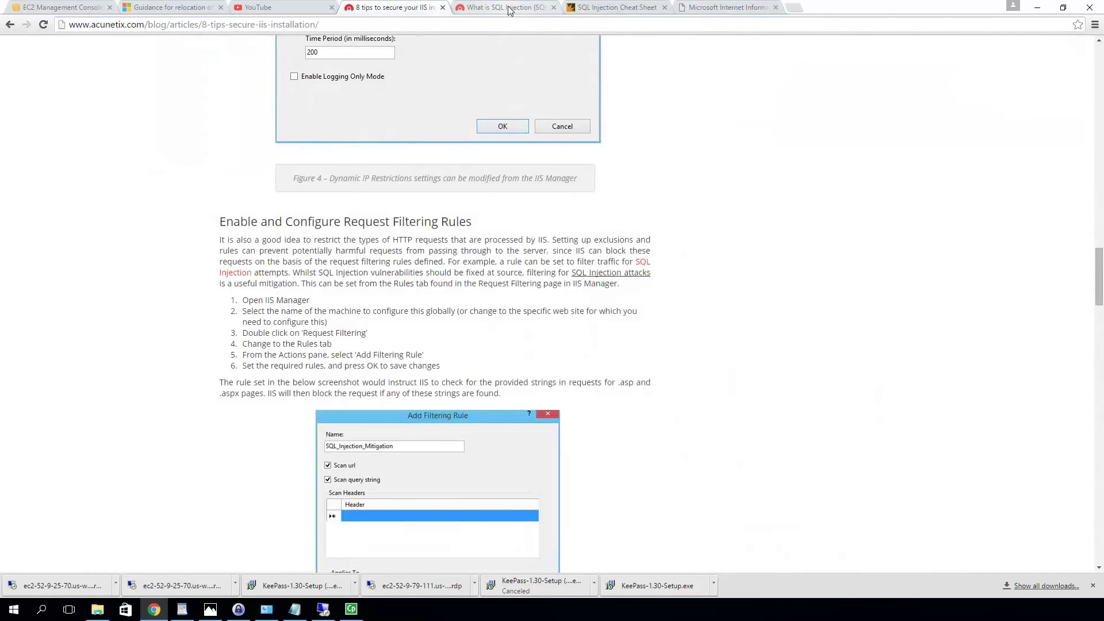
{"action": "left_click", "coordinate": [508, 9]}
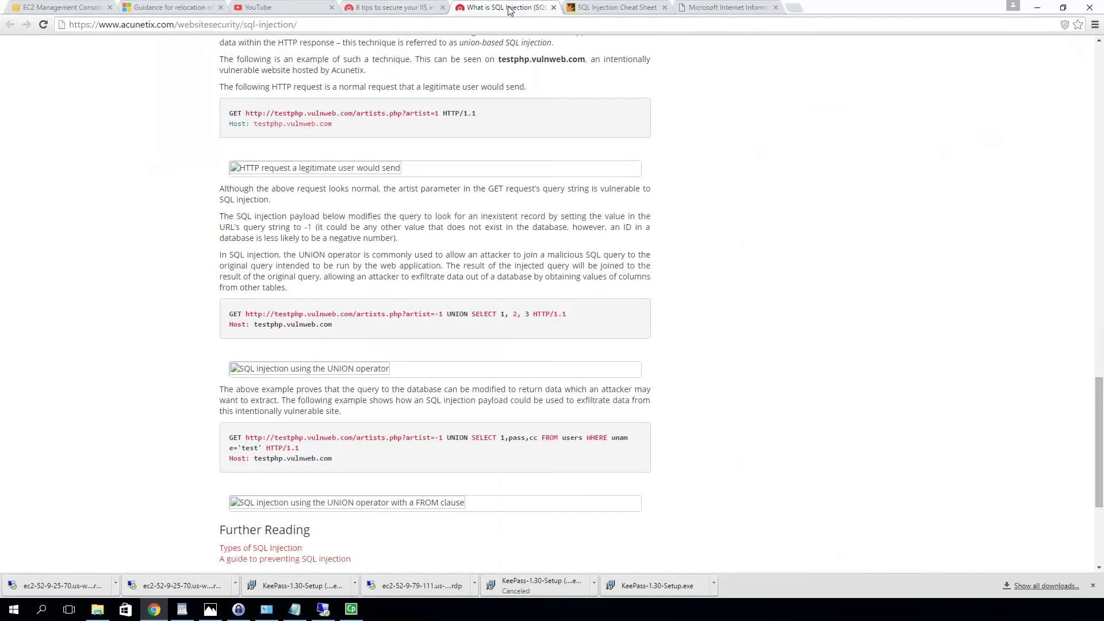
Revisit the IIS tips article, then bring the remote server's IIS Manager back into view
{"action": "left_click", "coordinate": [396, 8]}
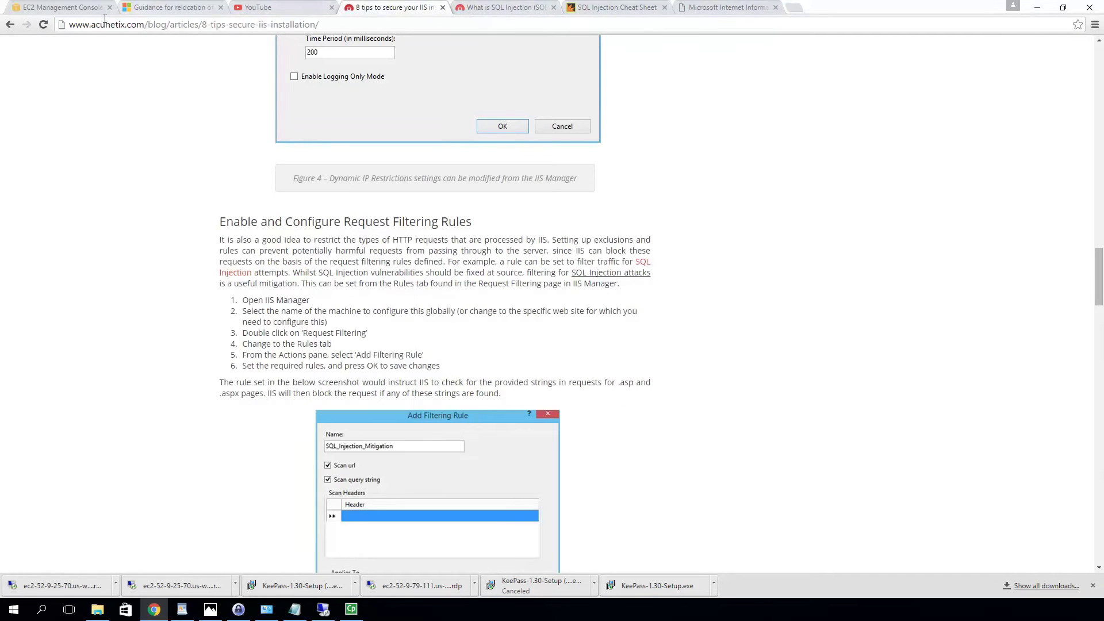
{"action": "left_click", "coordinate": [323, 612]}
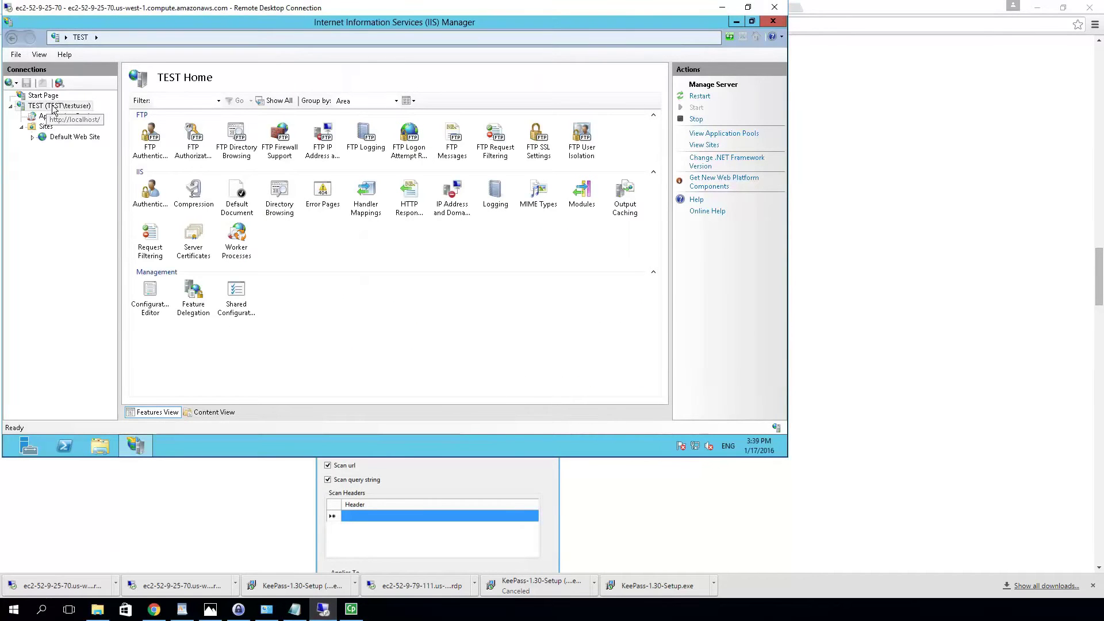
Open the Site Bindings for Default Web Site and select its http port 80 binding
{"action": "left_click", "coordinate": [65, 139]}
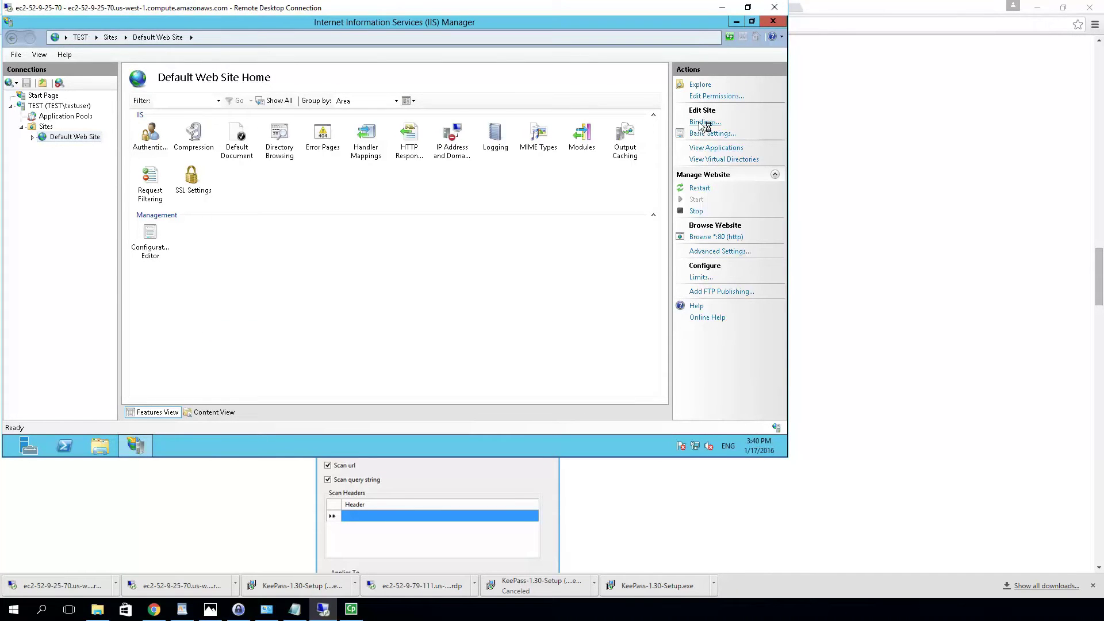
{"action": "left_click", "coordinate": [702, 122]}
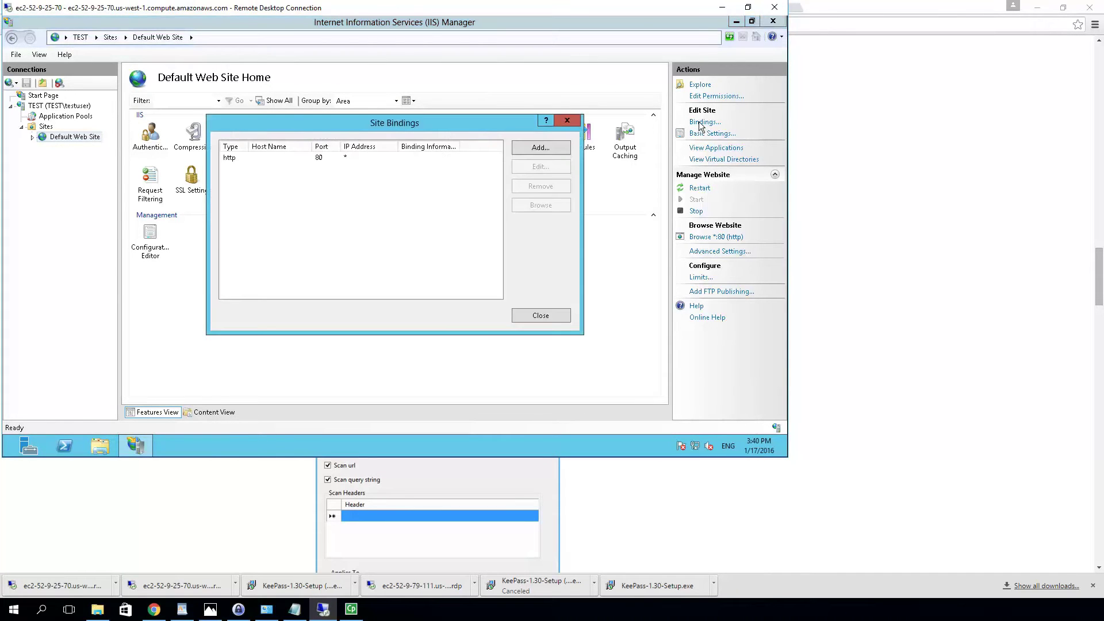
{"action": "left_click", "coordinate": [293, 159]}
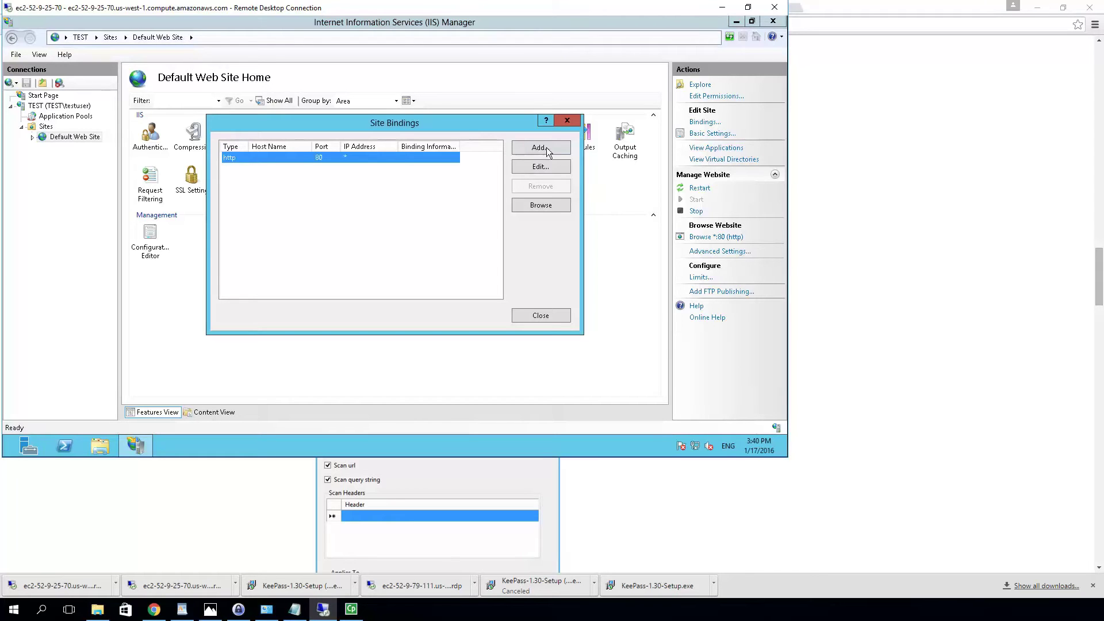
{"action": "left_click", "coordinate": [551, 168]}
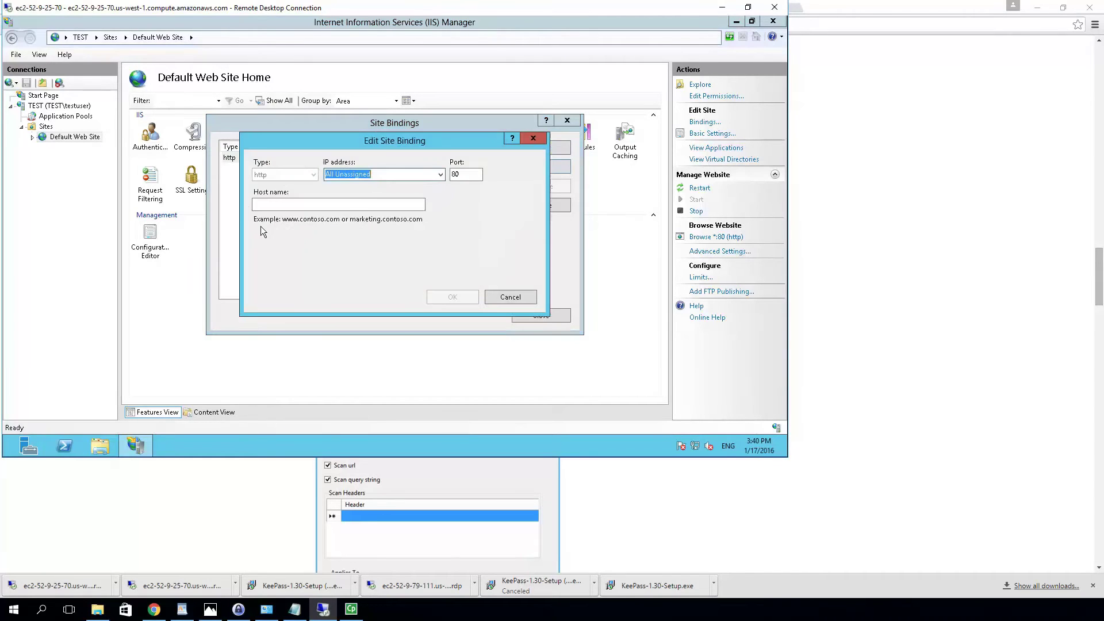
{"action": "left_click", "coordinate": [349, 204]}
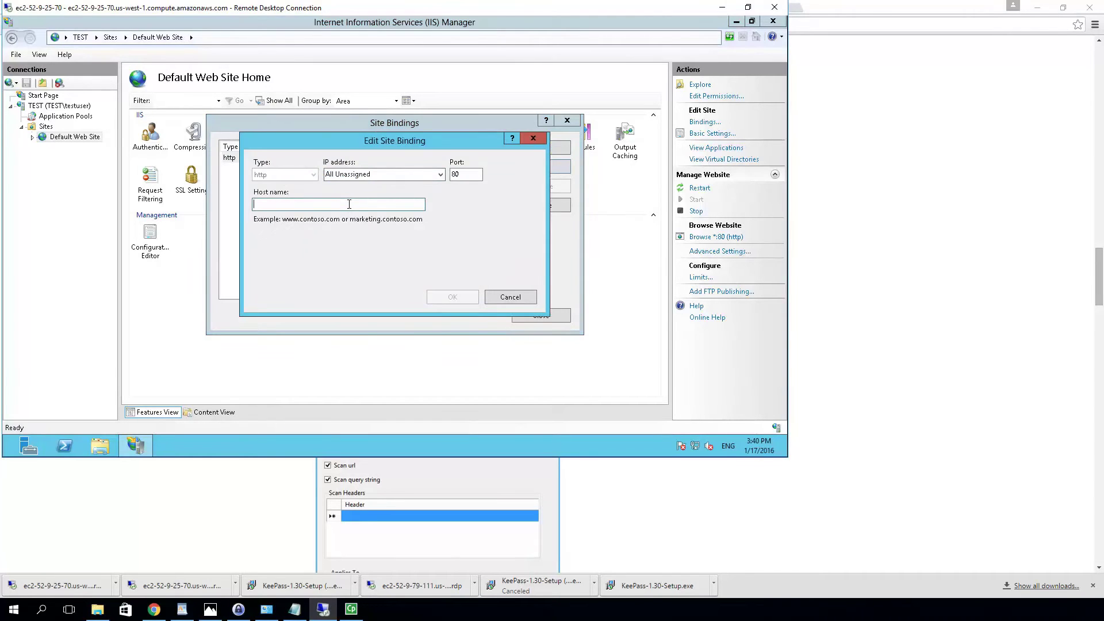
{"action": "type", "text": "ww"}
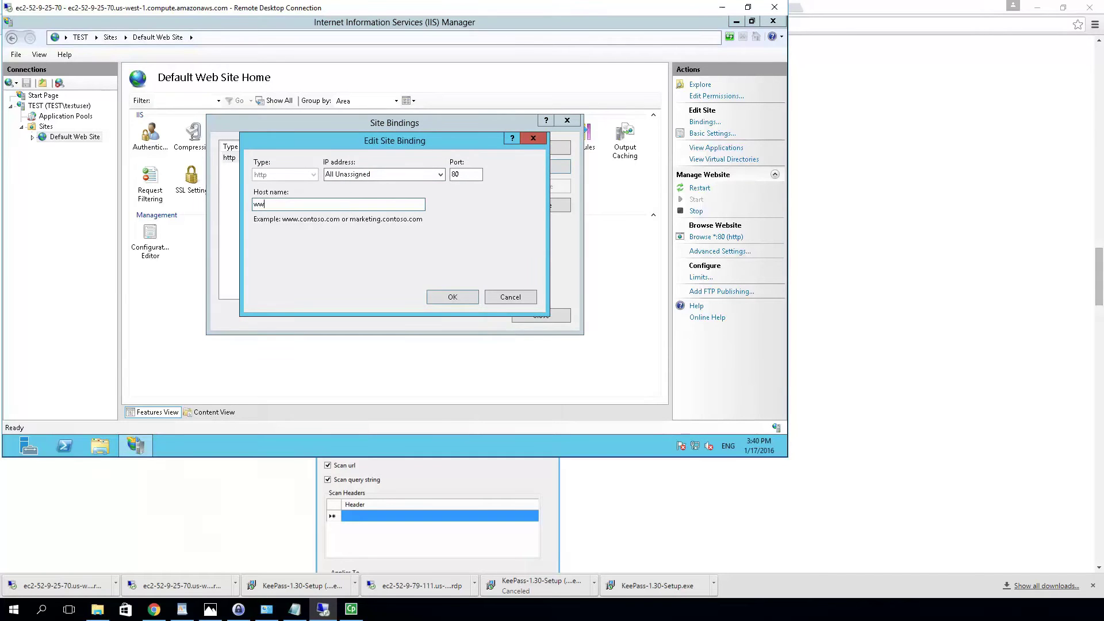
{"action": "type", "text": "w."}
{"action": "type", "text": "whitesolutions.info"}
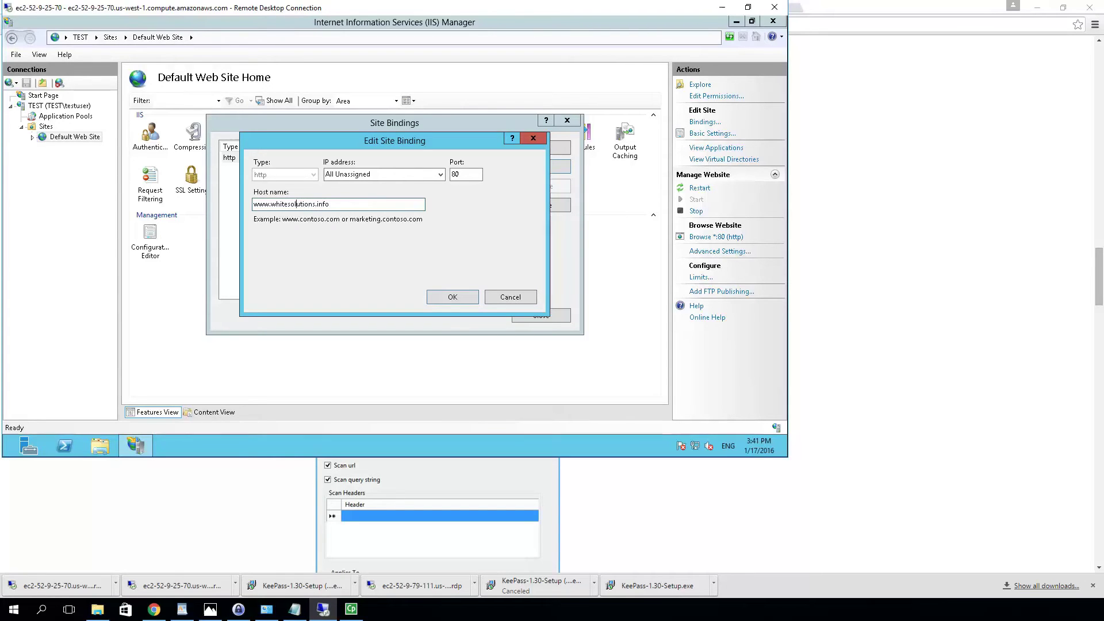
{"action": "type", "text": "hat"}
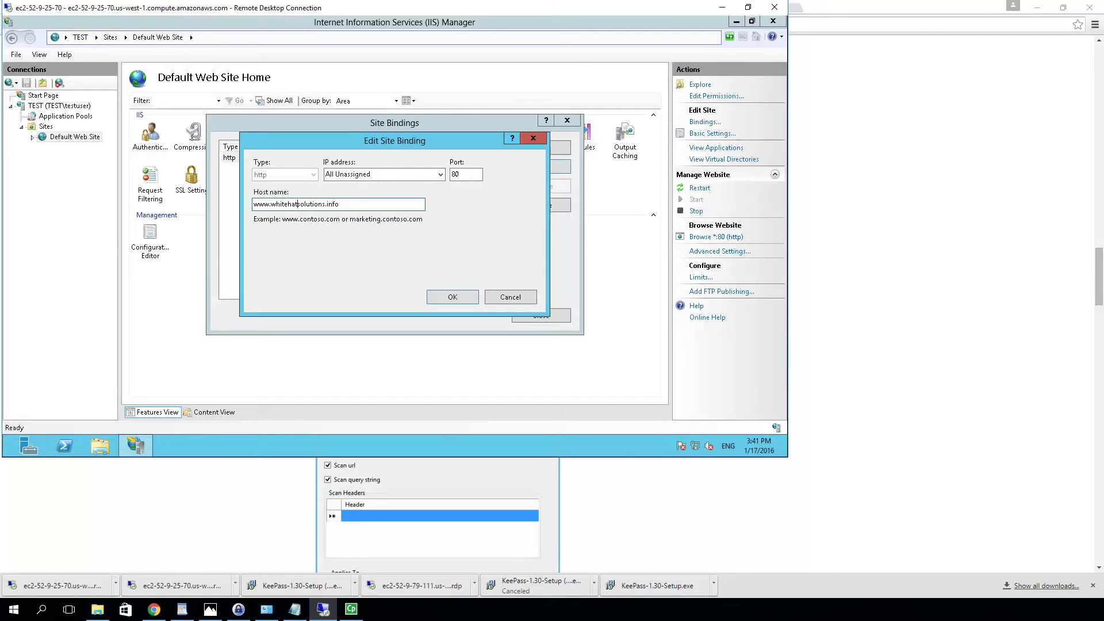
{"action": "left_click", "coordinate": [450, 297]}
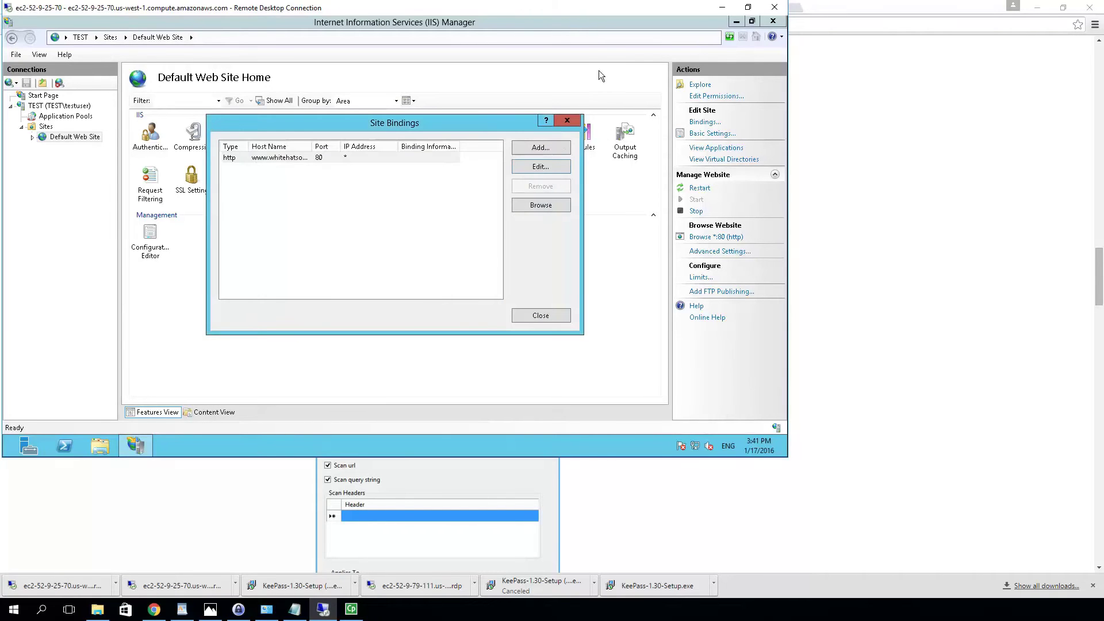
{"action": "left_click", "coordinate": [563, 318]}
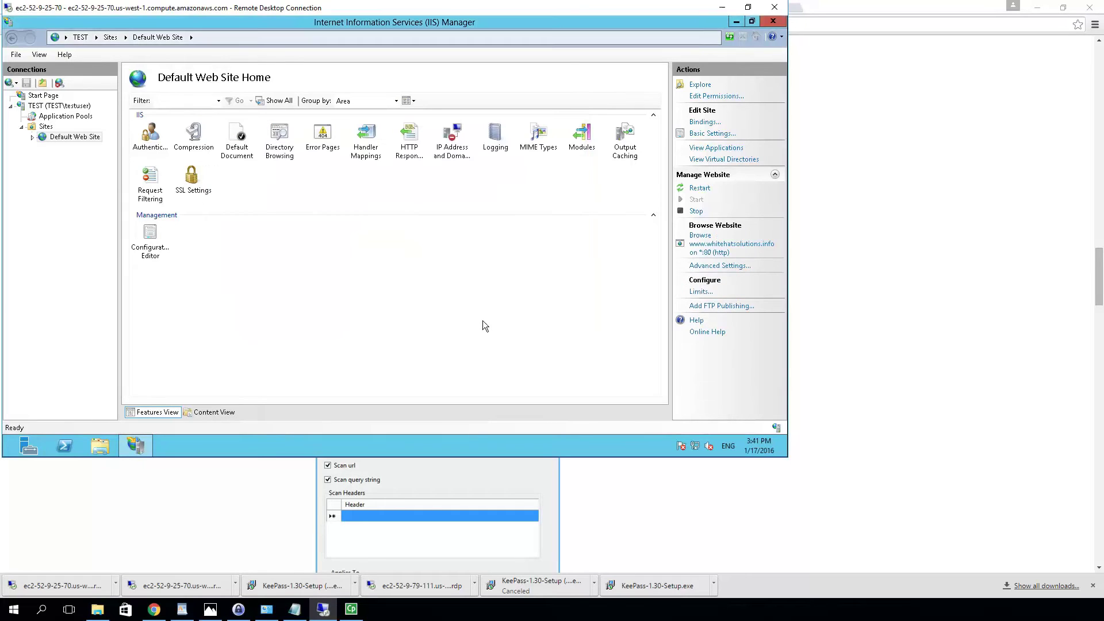
Inspect the TEST server node and its context menu, then Default Web Site, before returning to Chrome
{"action": "left_click", "coordinate": [48, 106]}
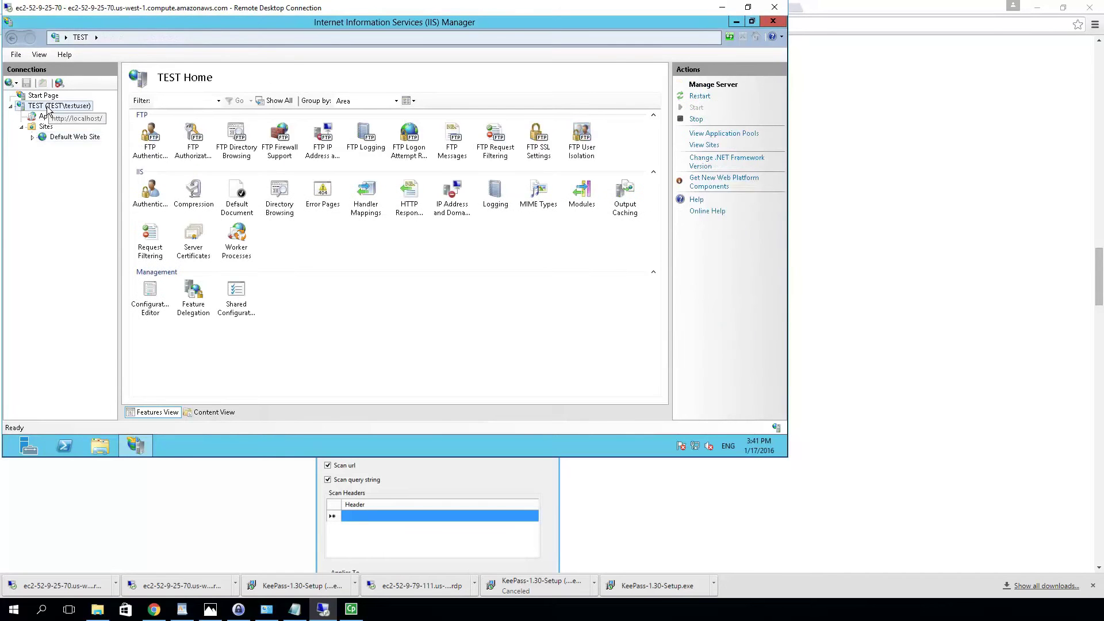
{"action": "right_click", "coordinate": [48, 108]}
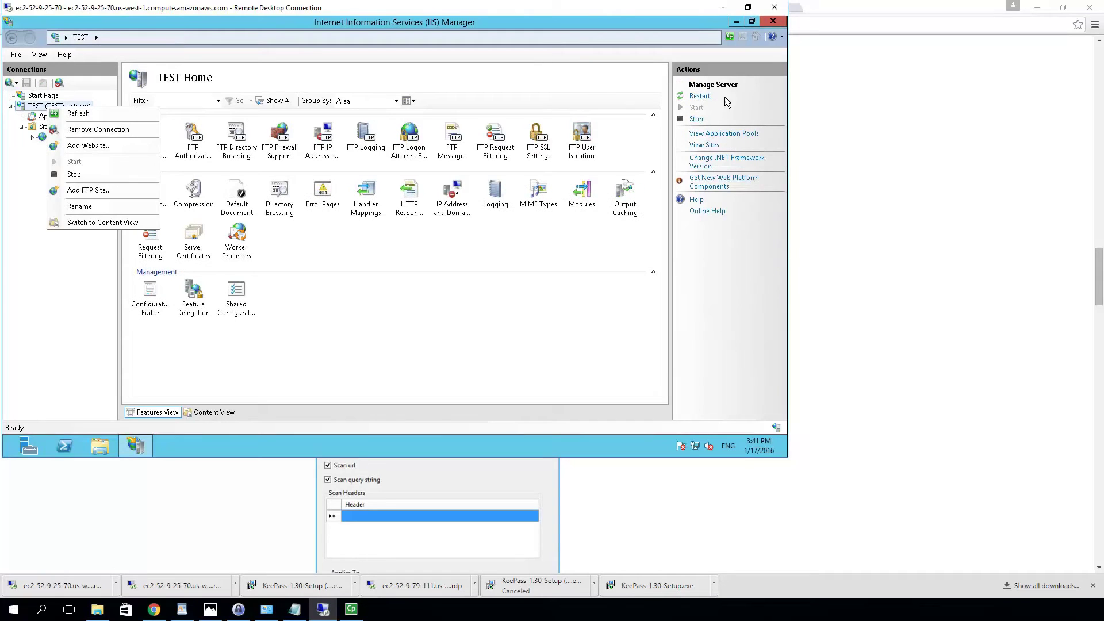
{"action": "left_click", "coordinate": [703, 96]}
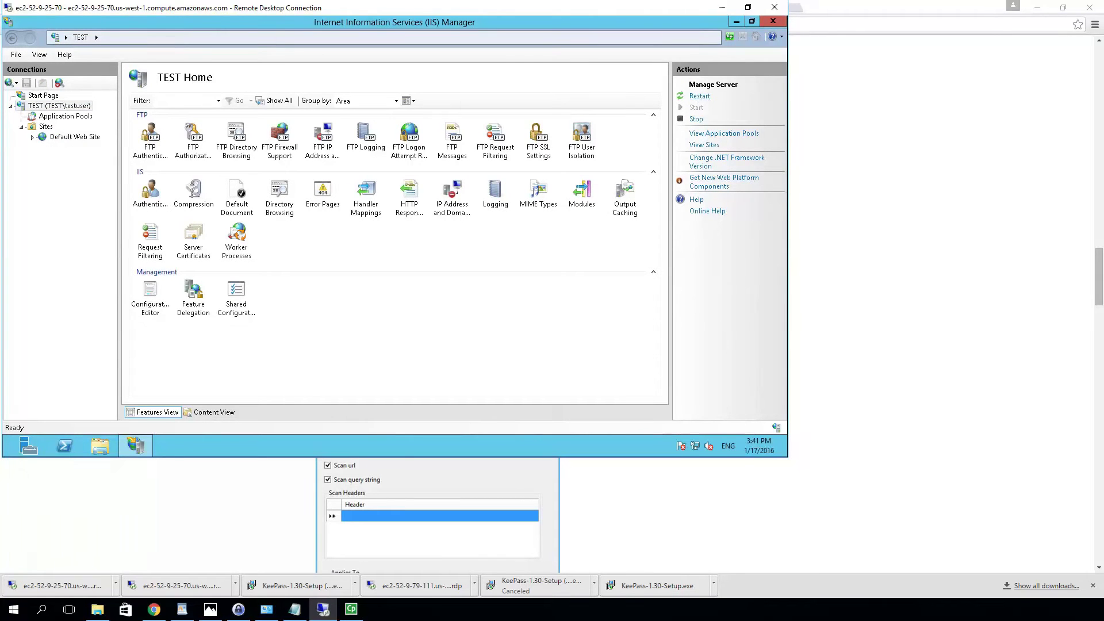
{"action": "left_click", "coordinate": [43, 105]}
{"action": "left_click", "coordinate": [61, 138]}
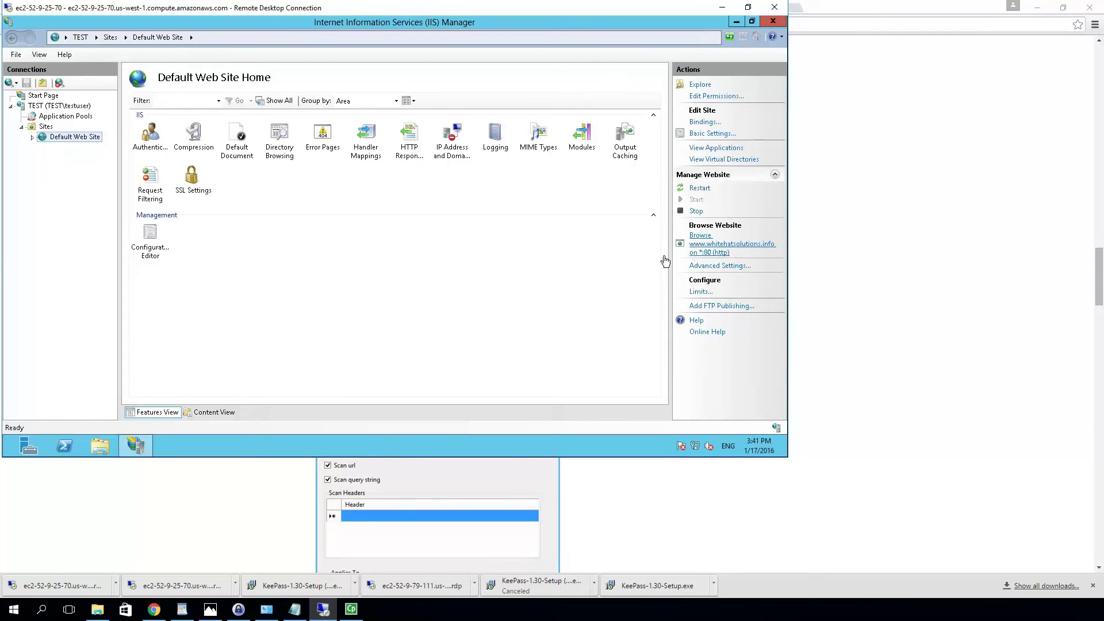
{"action": "left_click", "coordinate": [879, 164]}
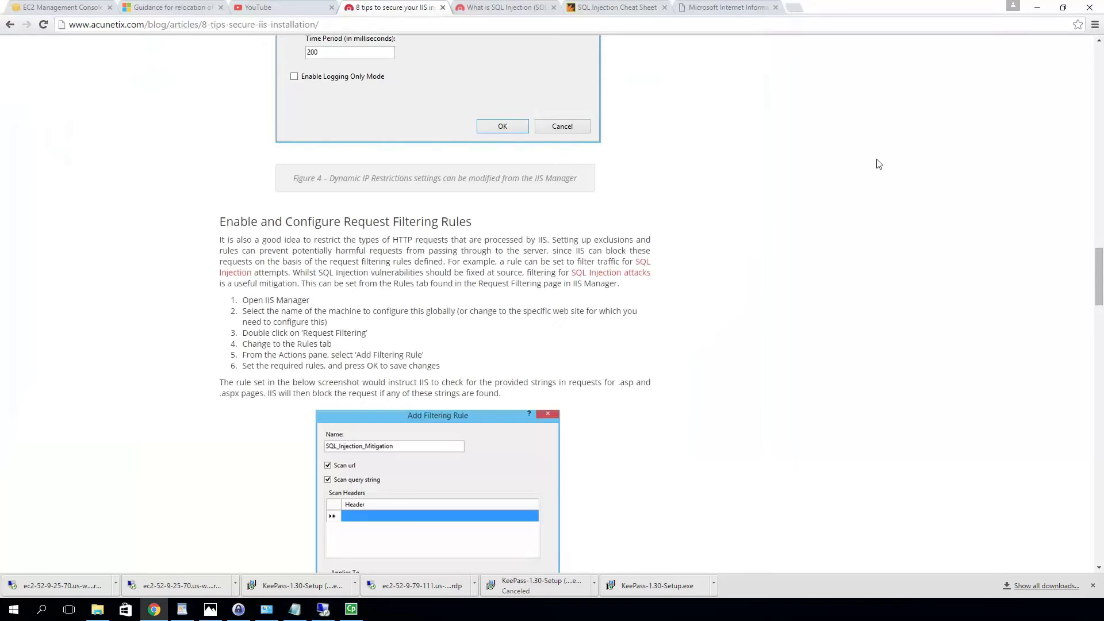
{"action": "left_click", "coordinate": [729, 7]}
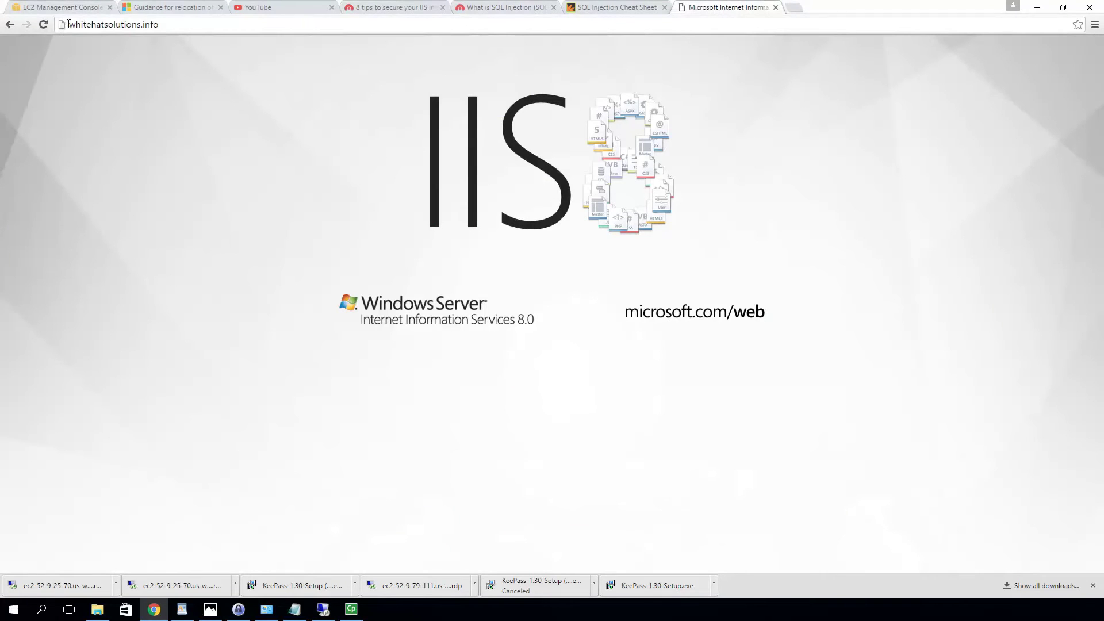
{"action": "left_click", "coordinate": [70, 25]}
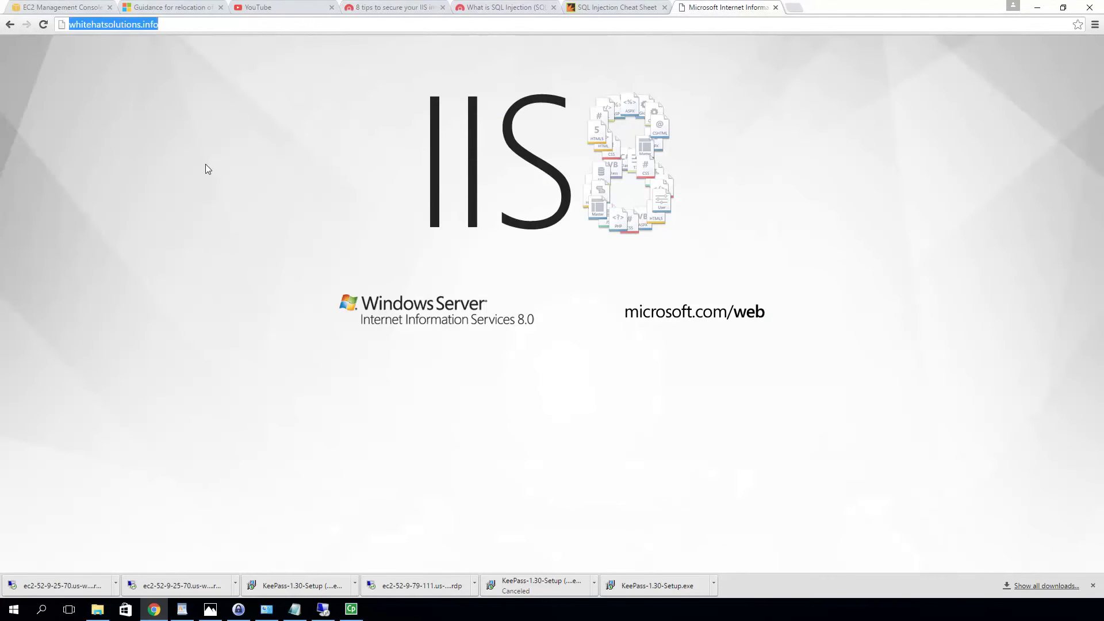
{"action": "key", "text": "Home"}
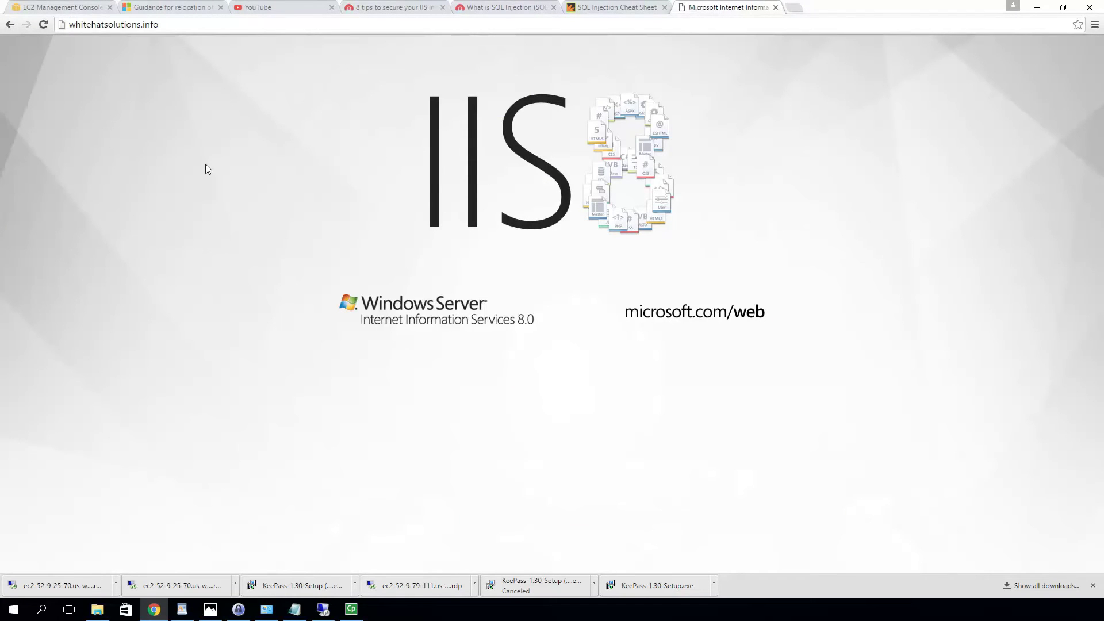
{"action": "type", "text": "www,"}
{"action": "key", "text": "BackSpace"}
{"action": "type", "text": "."}
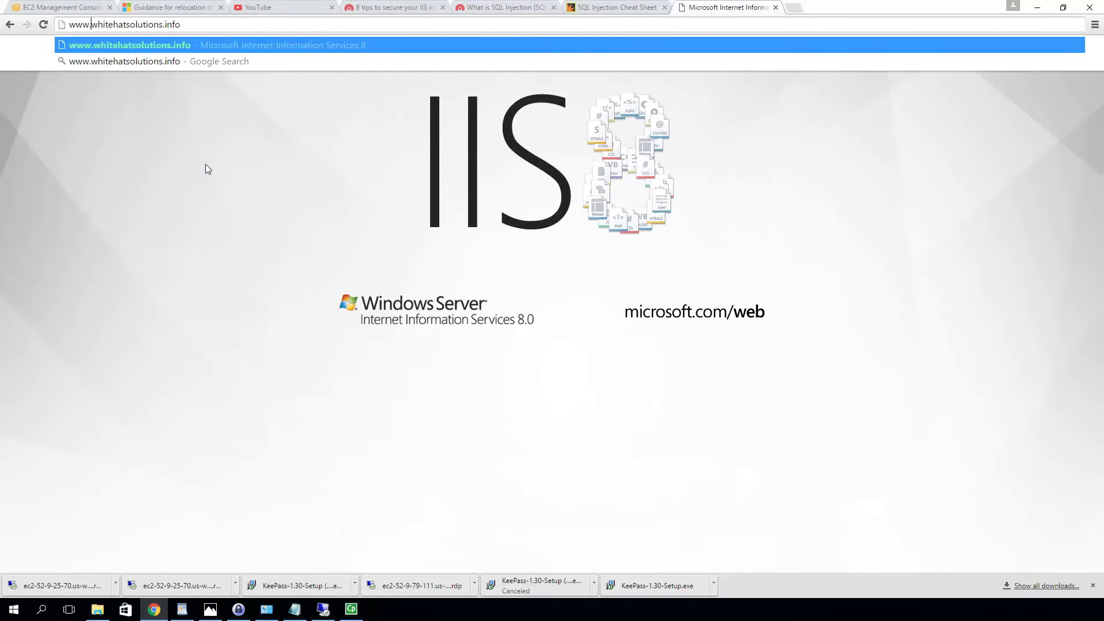
{"action": "key", "text": "Return"}
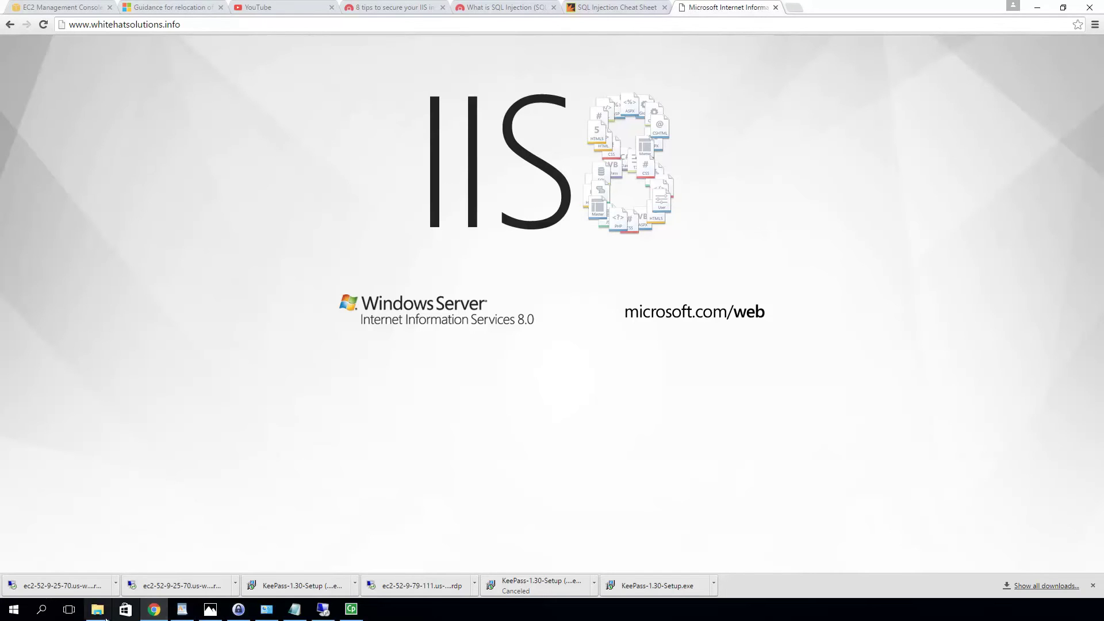
Bring the remote server's IIS Manager back to the front
{"action": "left_click", "coordinate": [317, 614]}
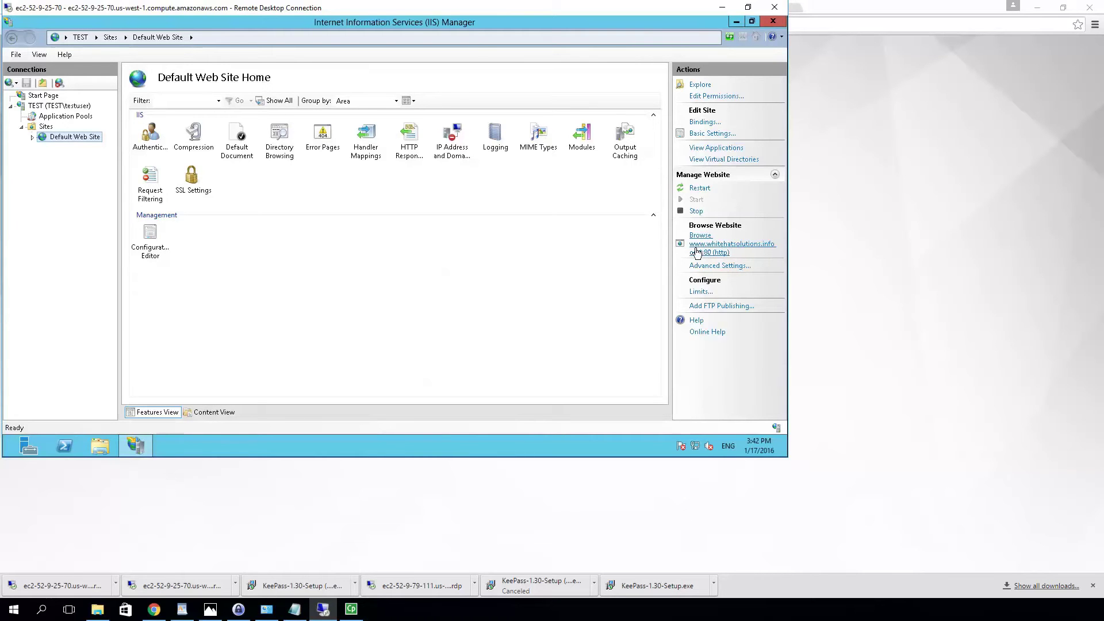
{"action": "left_click", "coordinate": [850, 259]}
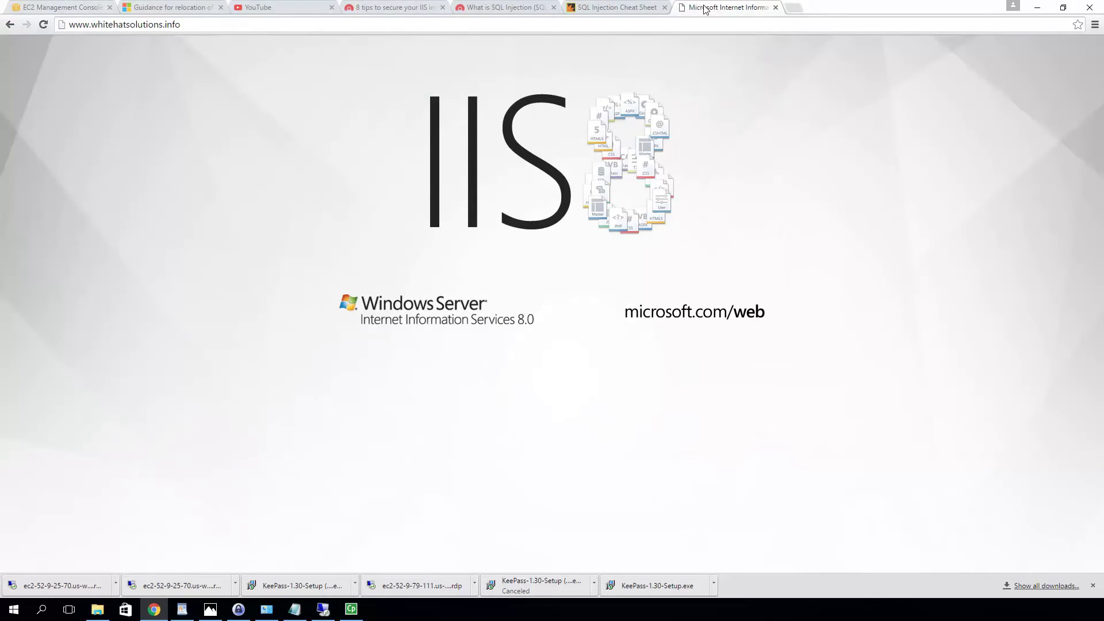
{"action": "left_click", "coordinate": [325, 611]}
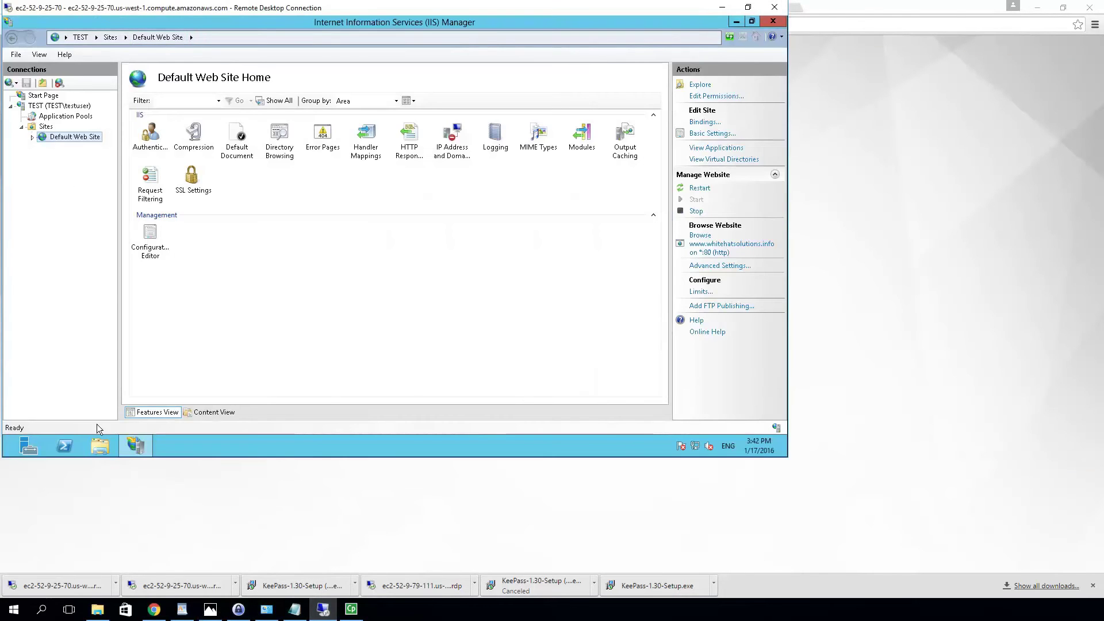
Launch Internet Explorer on the server, dismiss its security notice, and show the TEST server home
{"action": "left_click", "coordinate": [9, 450]}
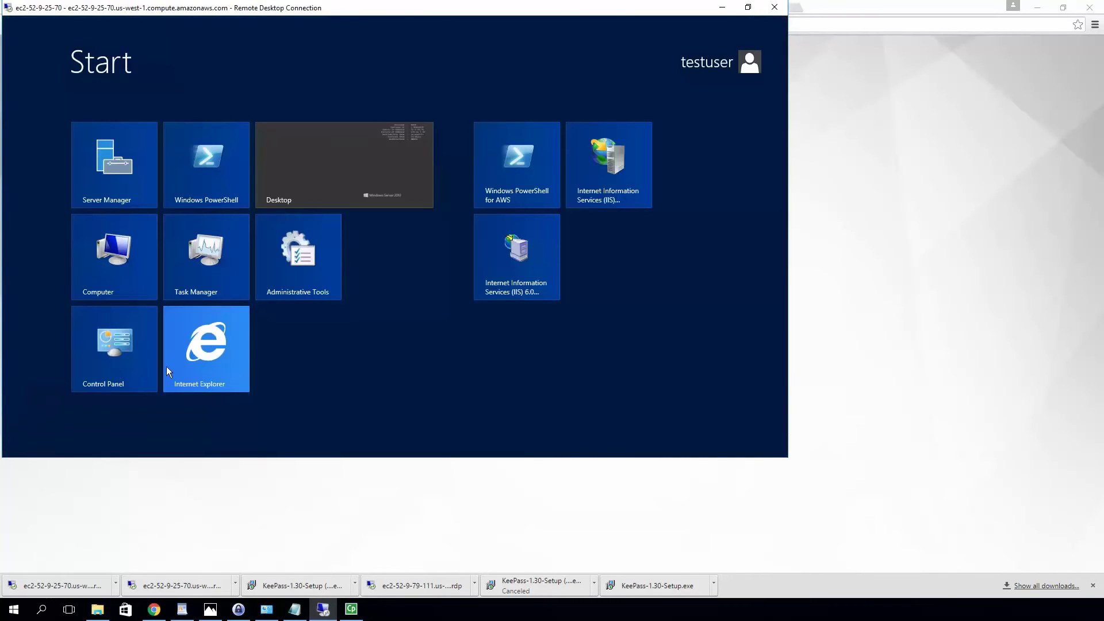
{"action": "left_click", "coordinate": [219, 351]}
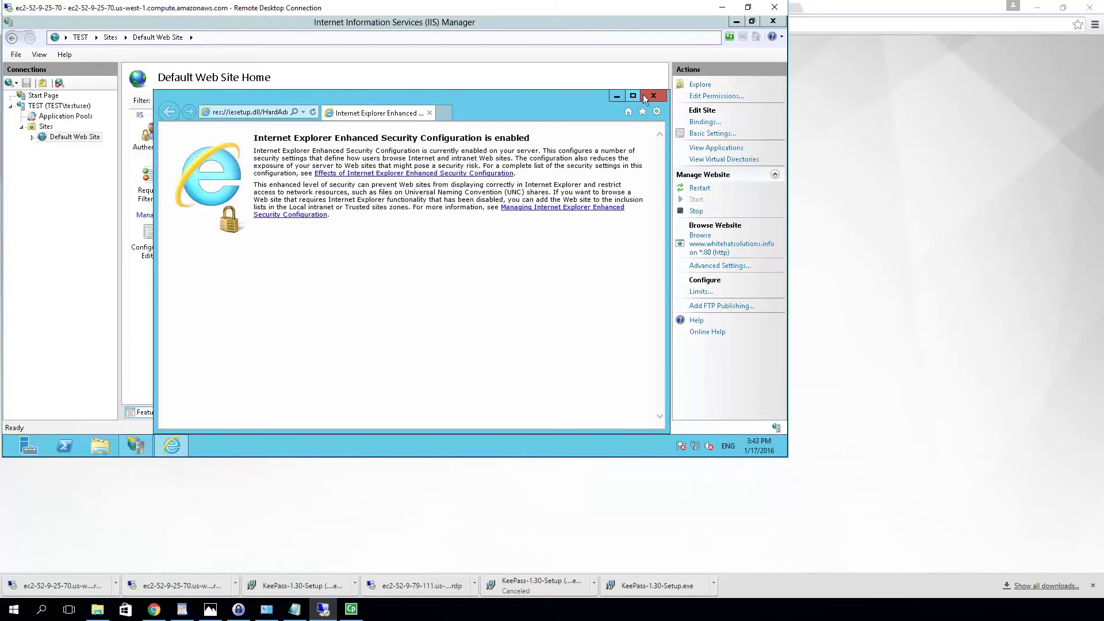
{"action": "left_click", "coordinate": [645, 97]}
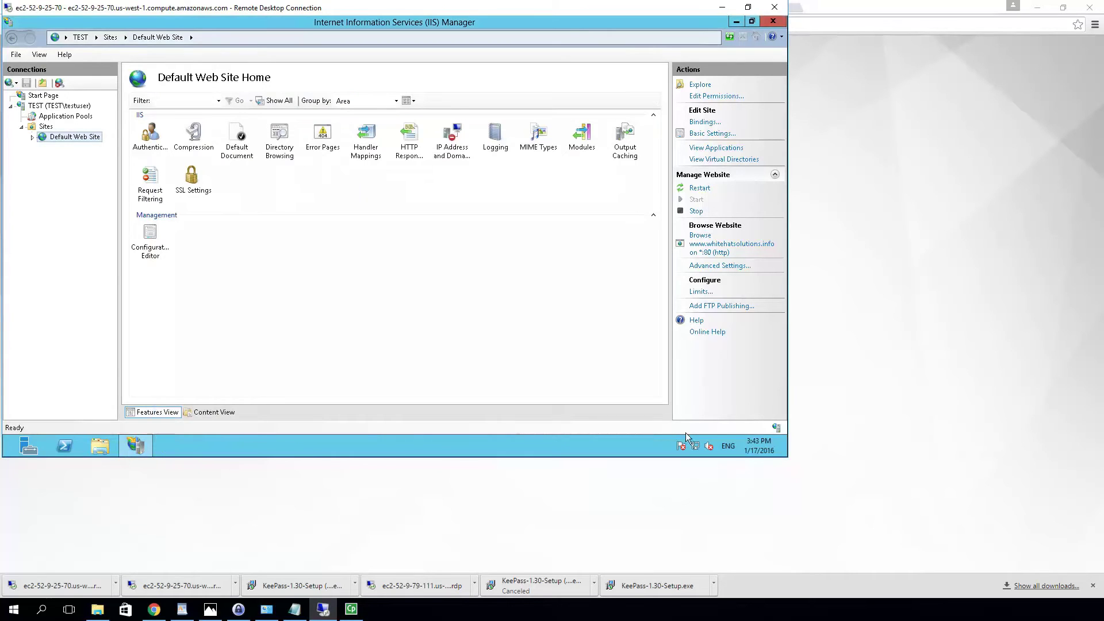
{"action": "left_click", "coordinate": [51, 107]}
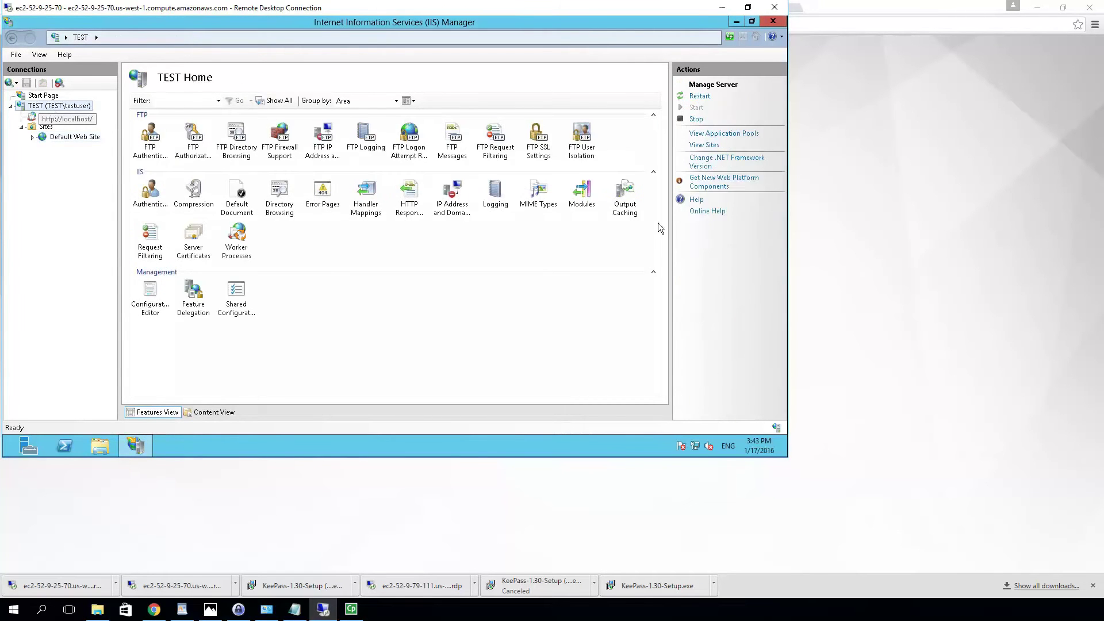
{"action": "left_click", "coordinate": [742, 181]}
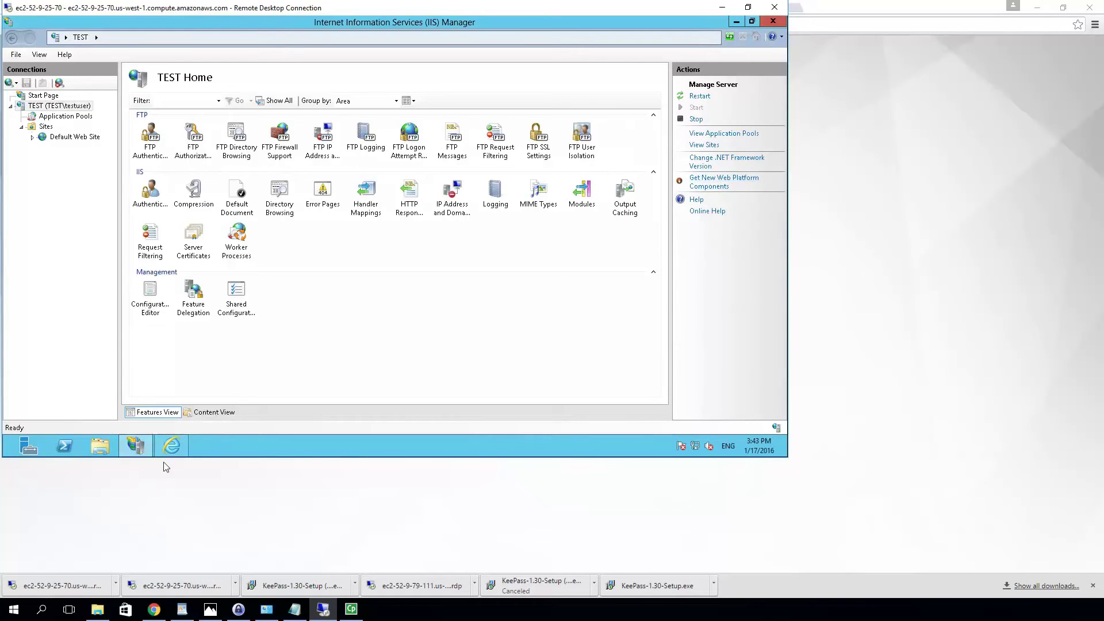
{"action": "mouse_move", "coordinate": [164, 450]}
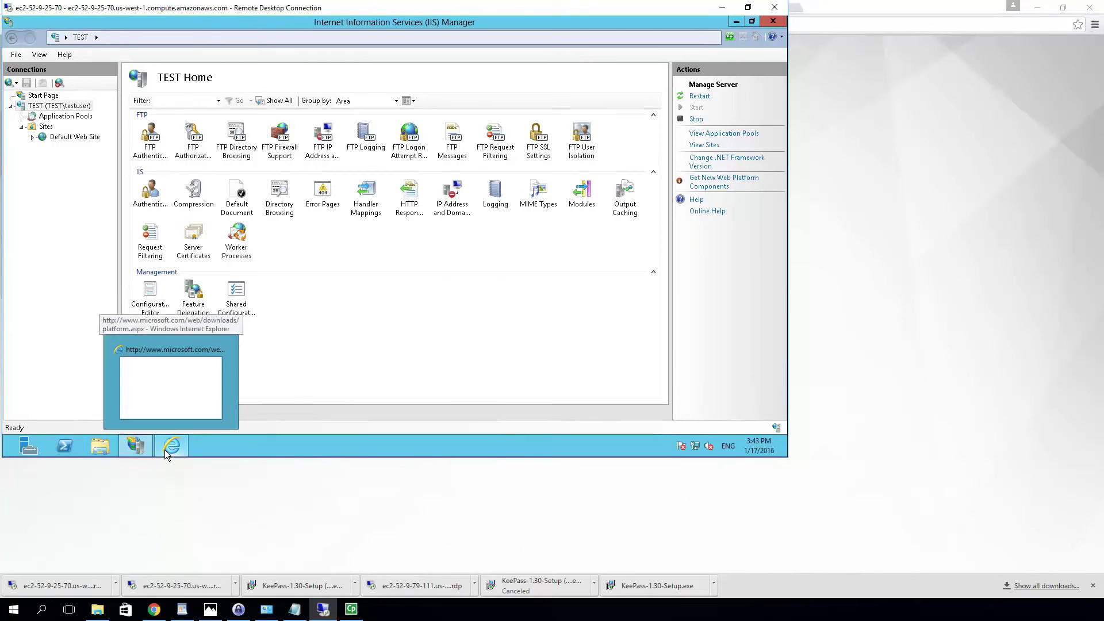
{"action": "left_click", "coordinate": [164, 450]}
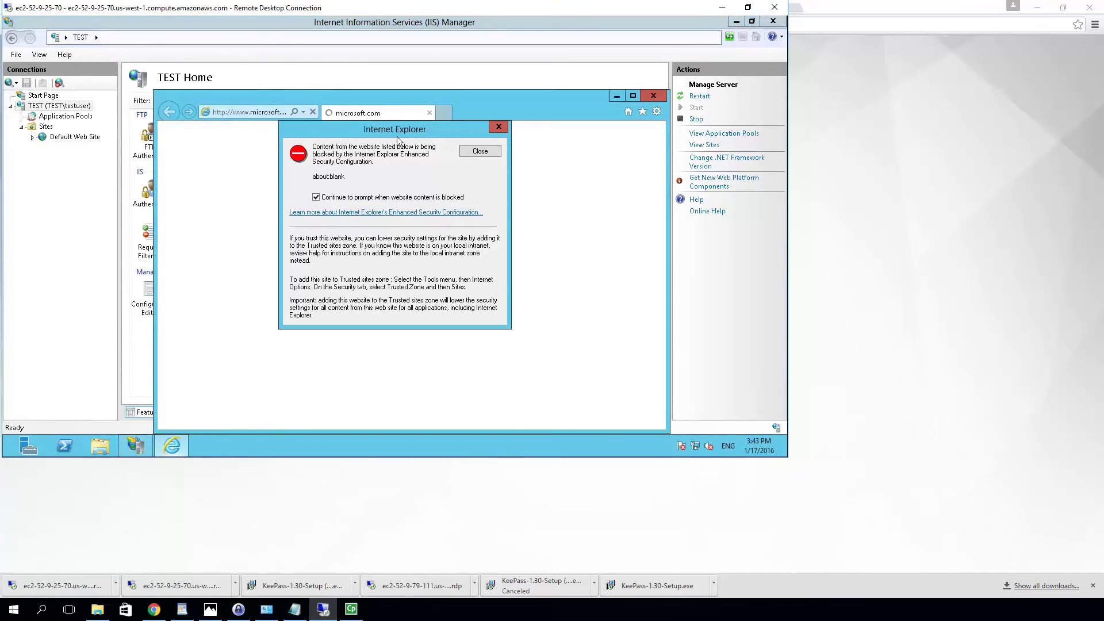
{"action": "left_click", "coordinate": [473, 151]}
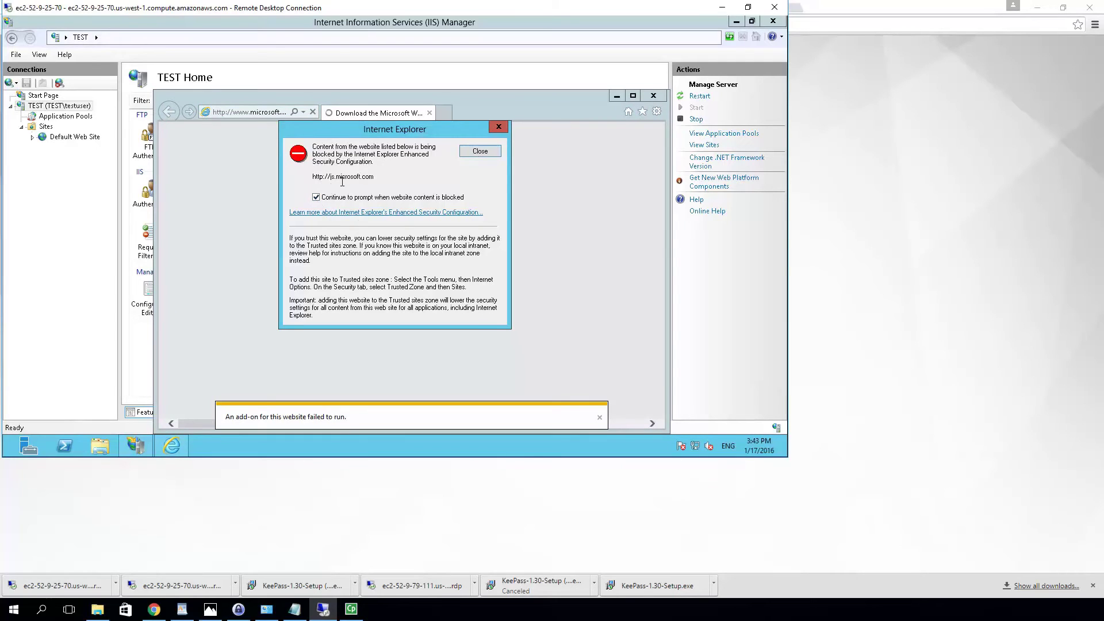
{"action": "left_click", "coordinate": [471, 151]}
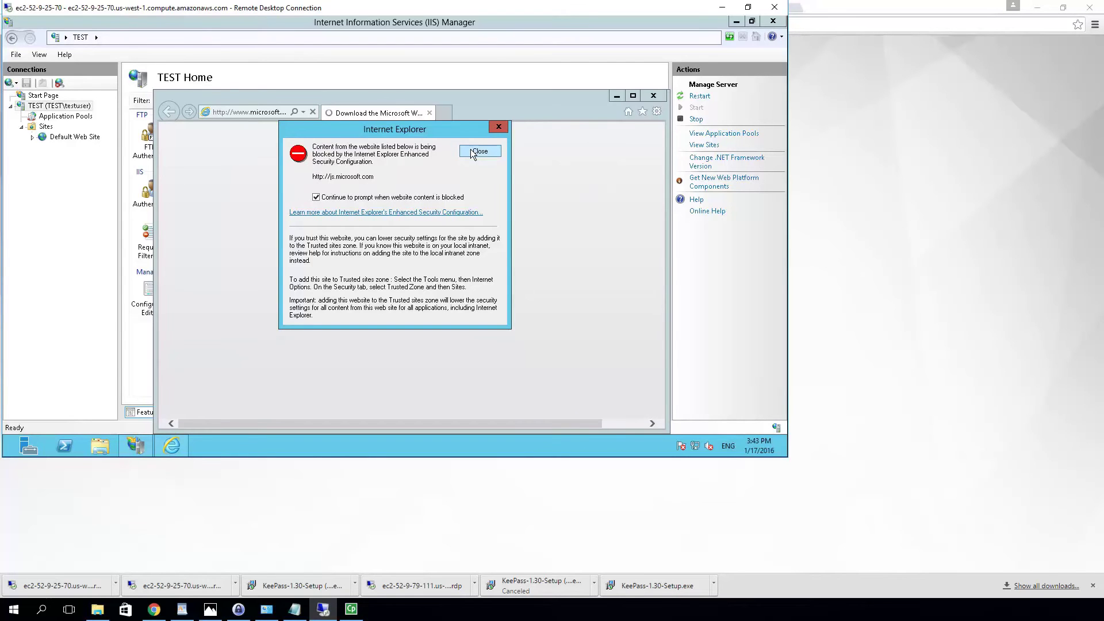
{"action": "left_click", "coordinate": [470, 151]}
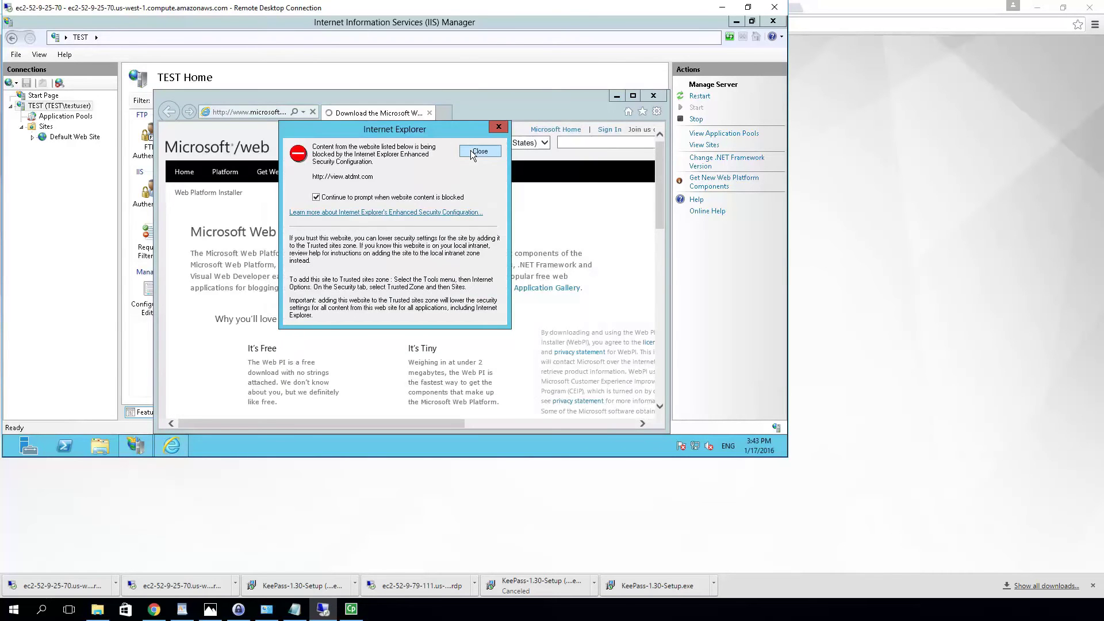
{"action": "left_click", "coordinate": [470, 150]}
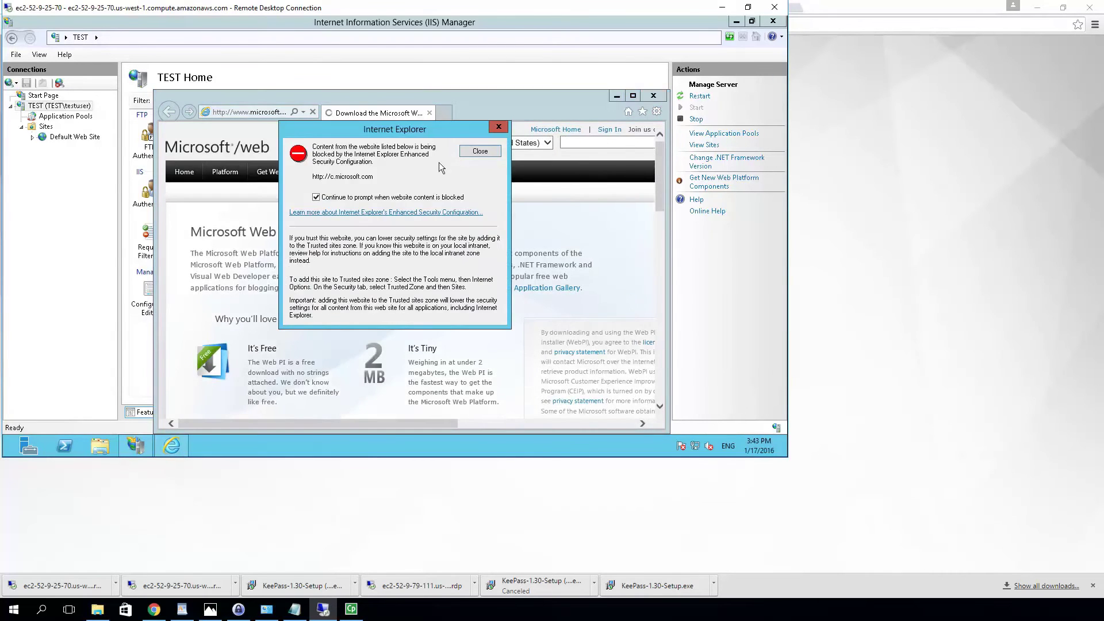
{"action": "left_click", "coordinate": [483, 153]}
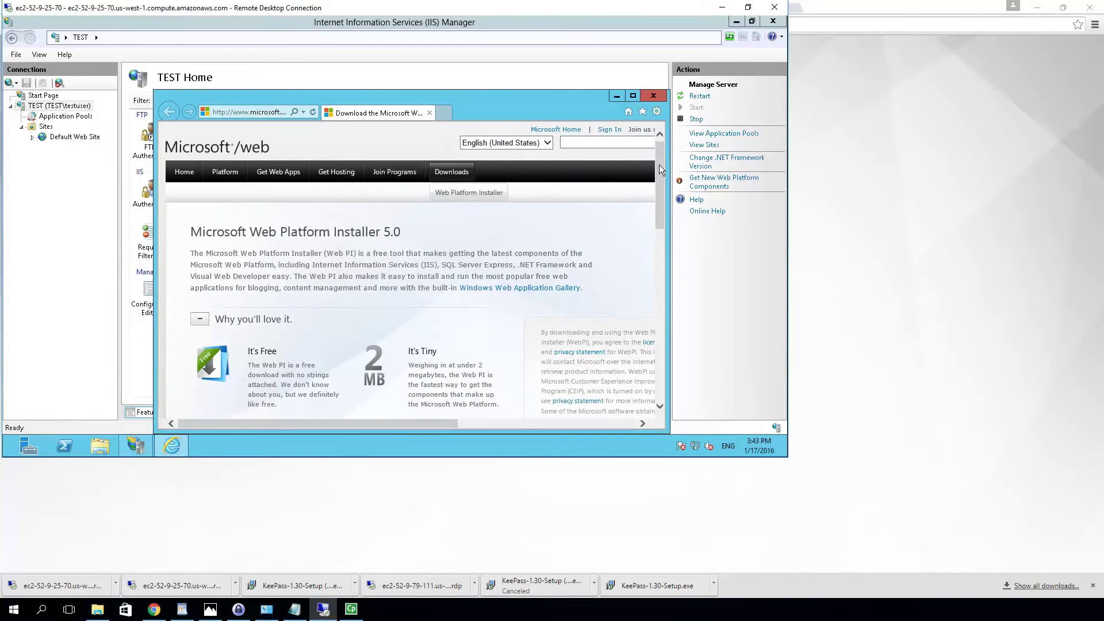
{"action": "scroll", "coordinate": [655, 178], "scroll_direction": "down", "scroll_amount": 1}
{"action": "scroll", "coordinate": [653, 196], "scroll_direction": "down", "scroll_amount": 1}
{"action": "scroll", "coordinate": [653, 235], "scroll_direction": "down", "scroll_amount": 3}
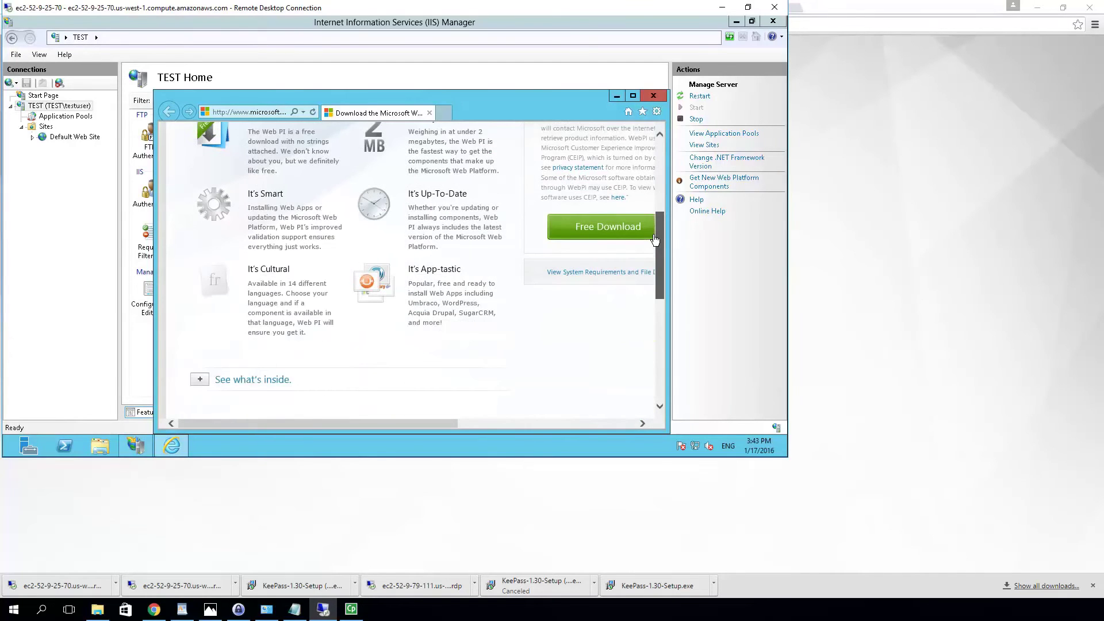
{"action": "left_click", "coordinate": [586, 230]}
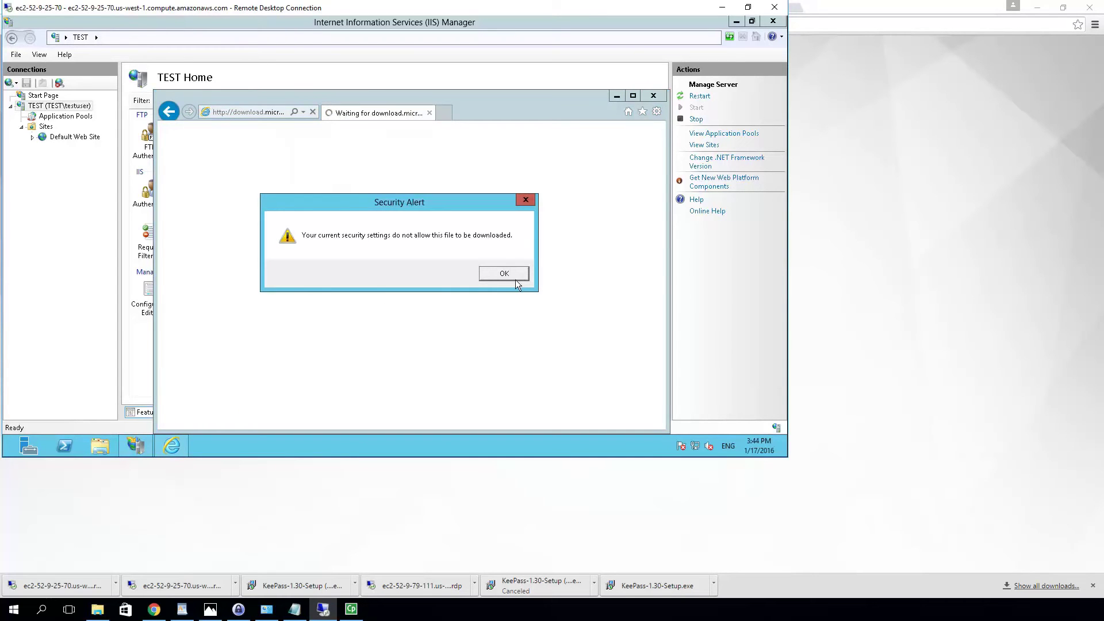
{"action": "left_click", "coordinate": [501, 274]}
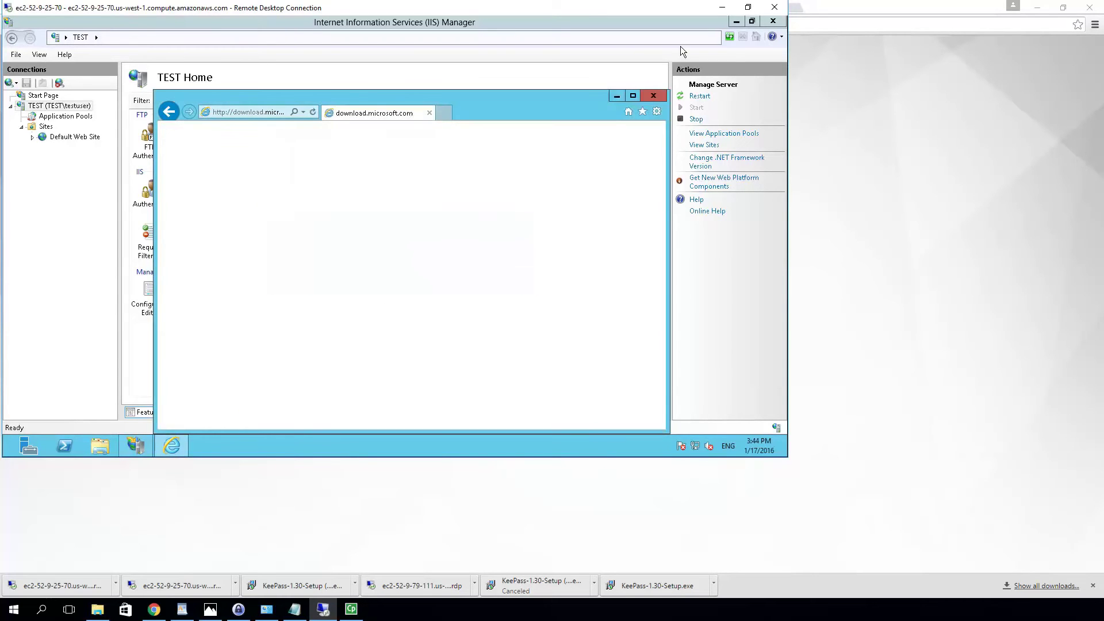
{"action": "left_click", "coordinate": [654, 96]}
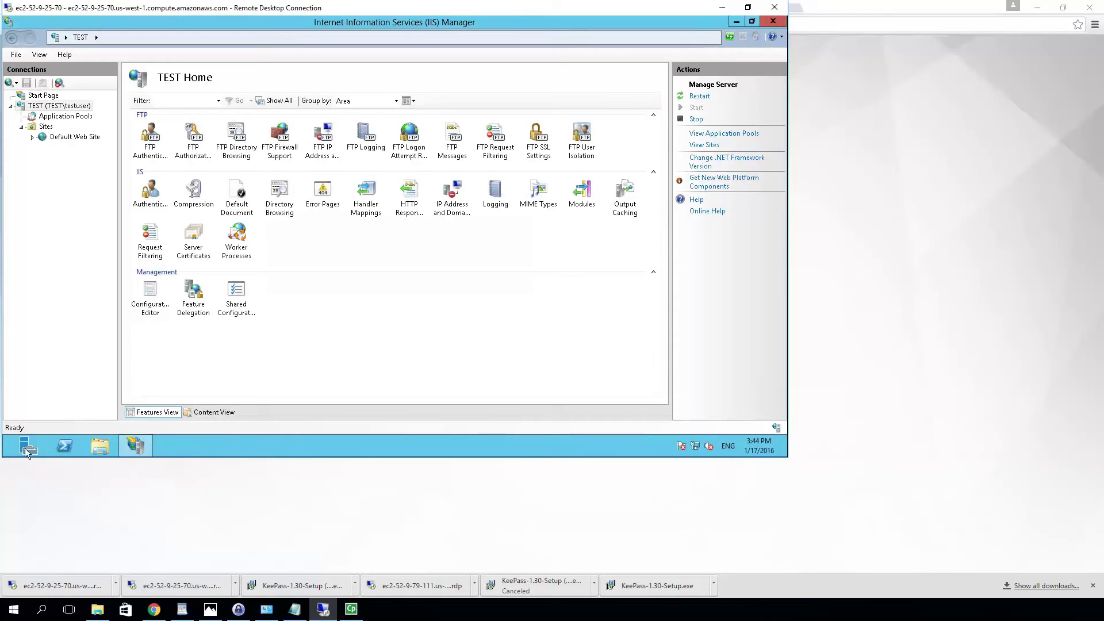
{"action": "left_click", "coordinate": [29, 446]}
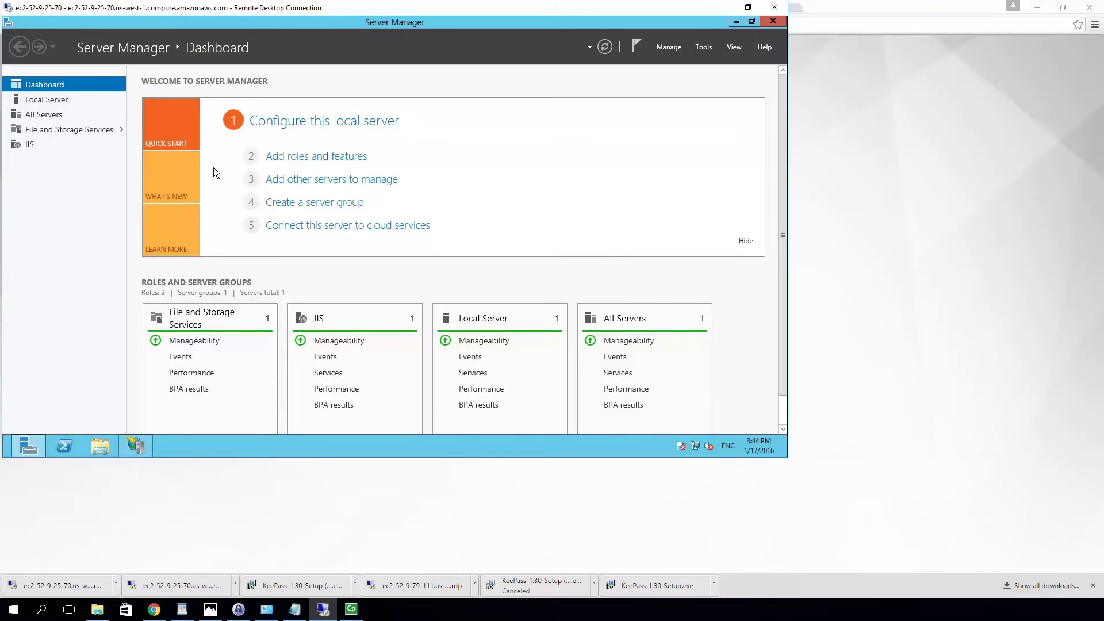
Set IE Enhanced Security Configuration to Off for Administrators on the Local Server, then return to IIS Manager
{"action": "left_click", "coordinate": [366, 122]}
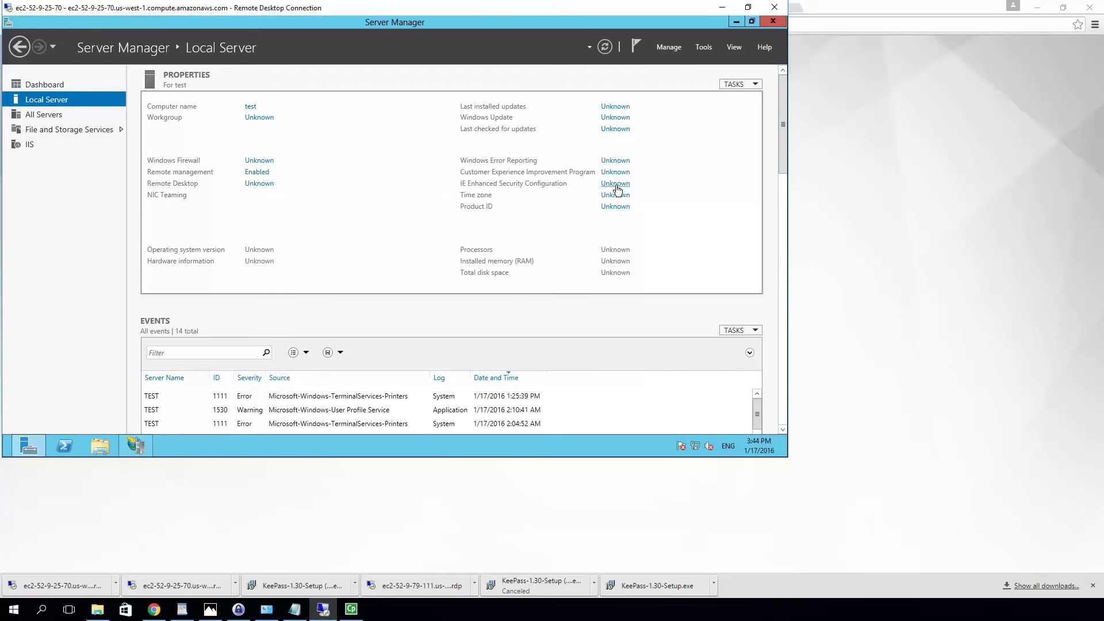
{"action": "left_click", "coordinate": [615, 184]}
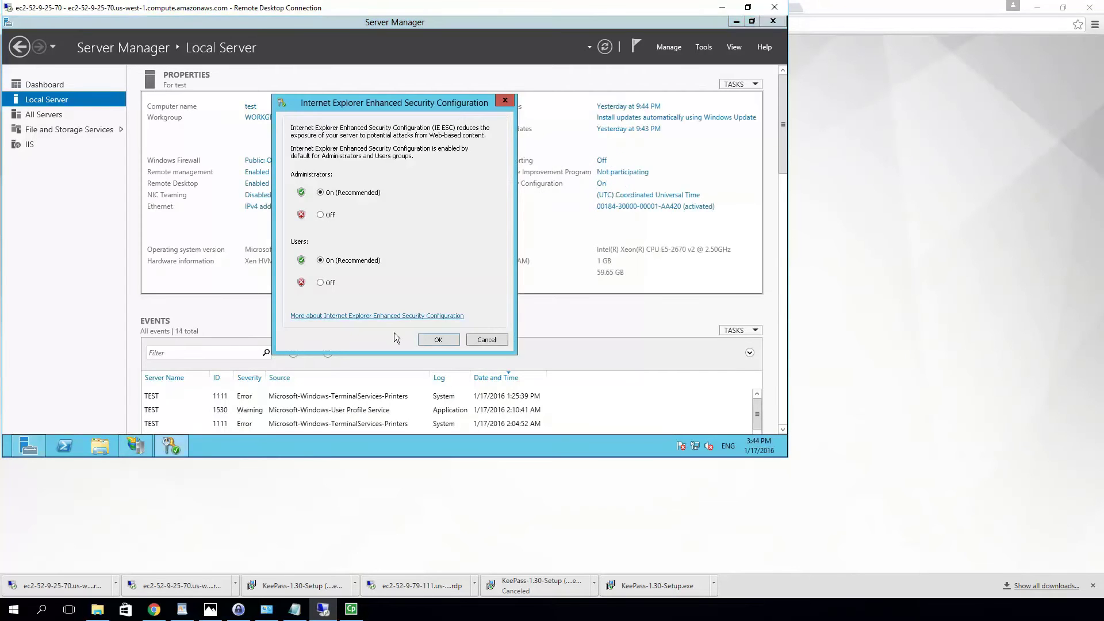
{"action": "left_click", "coordinate": [321, 215]}
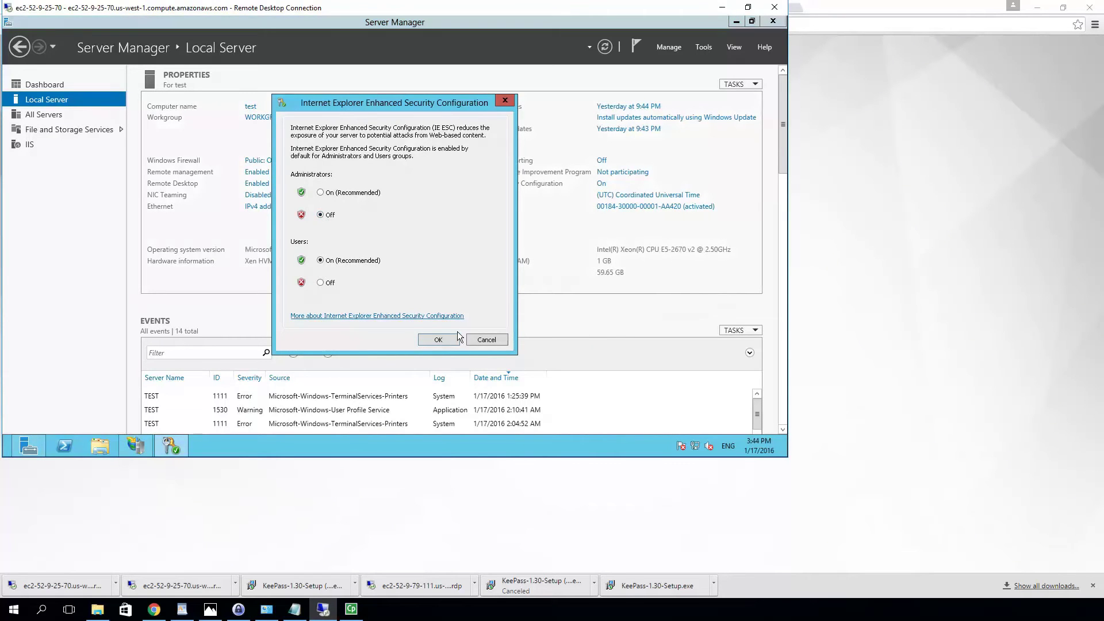
{"action": "left_click", "coordinate": [438, 340]}
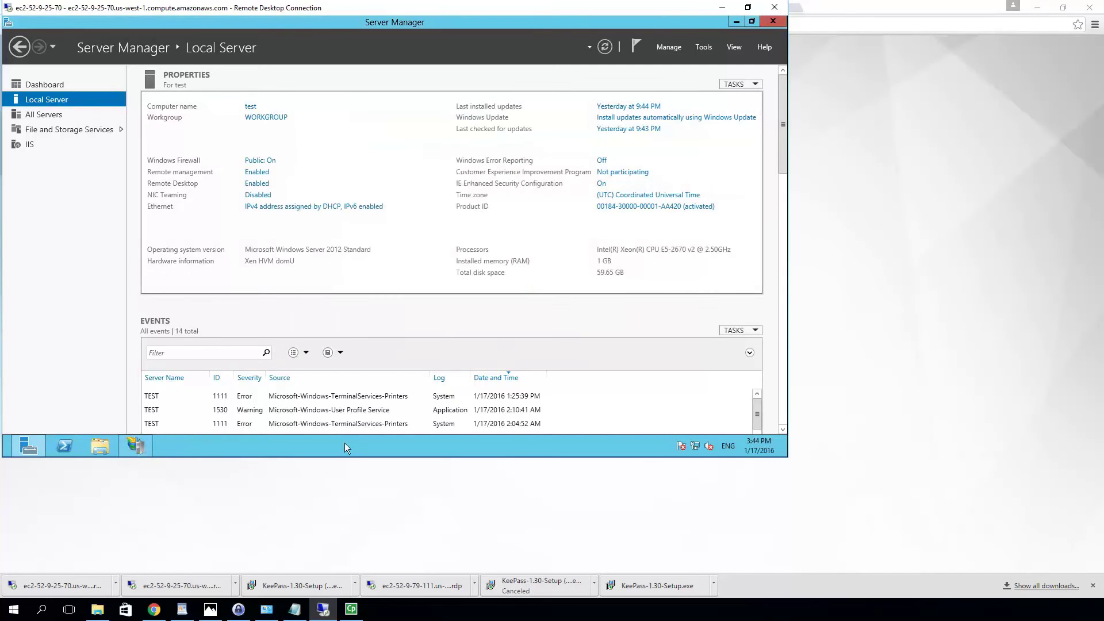
{"action": "left_click", "coordinate": [137, 446]}
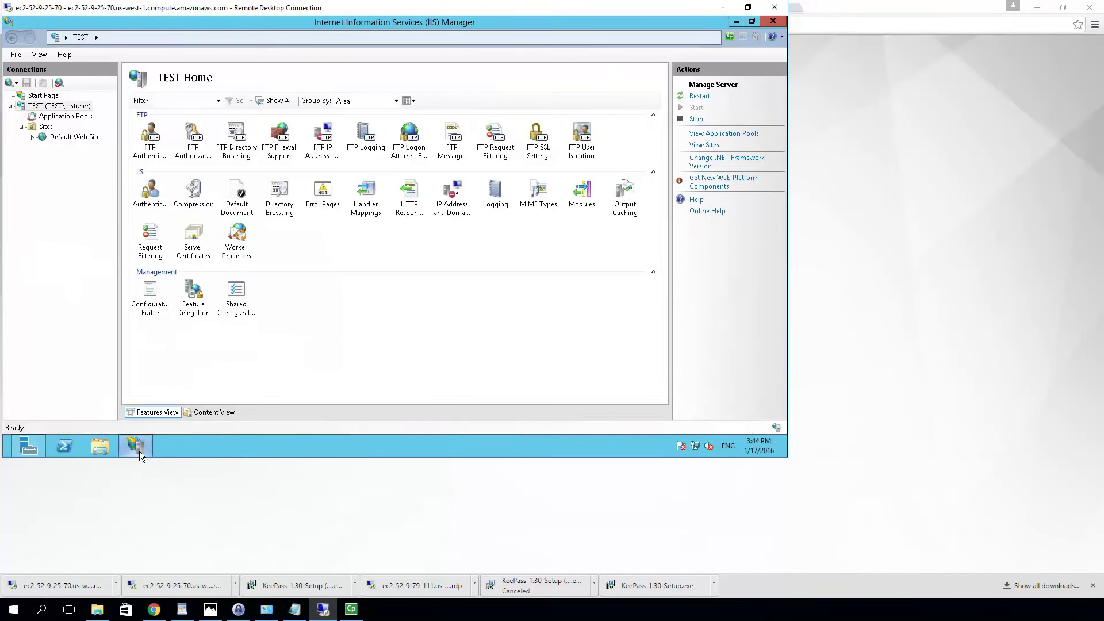
Download and run Web Platform Installer 5.0 from the maximized IE page, approving UAC, then close it
{"action": "left_click", "coordinate": [722, 183]}
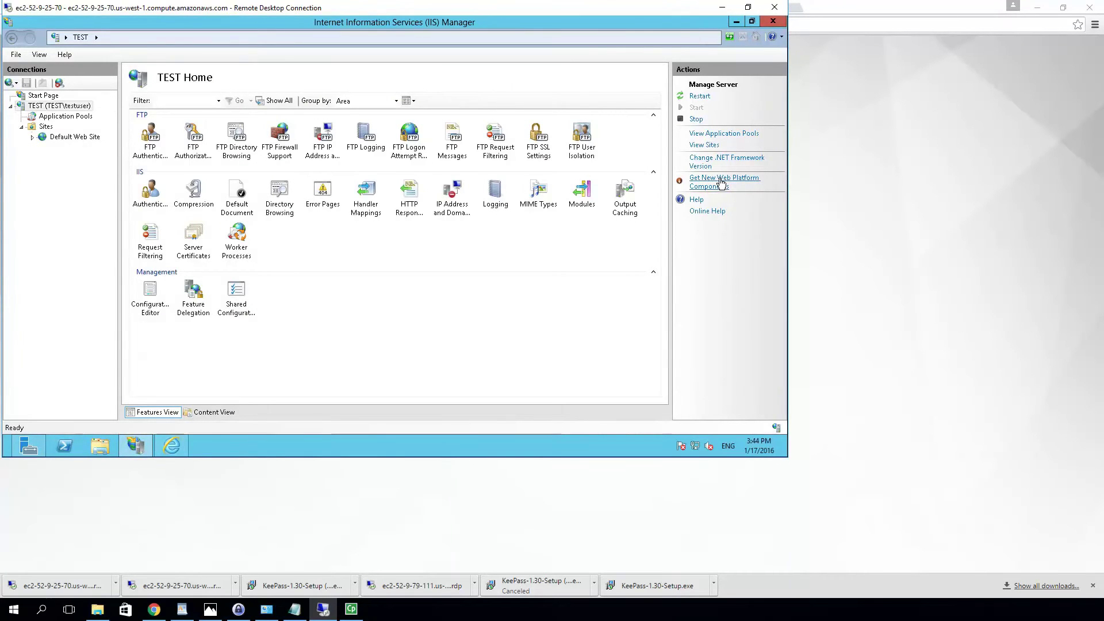
{"action": "left_click", "coordinate": [170, 448]}
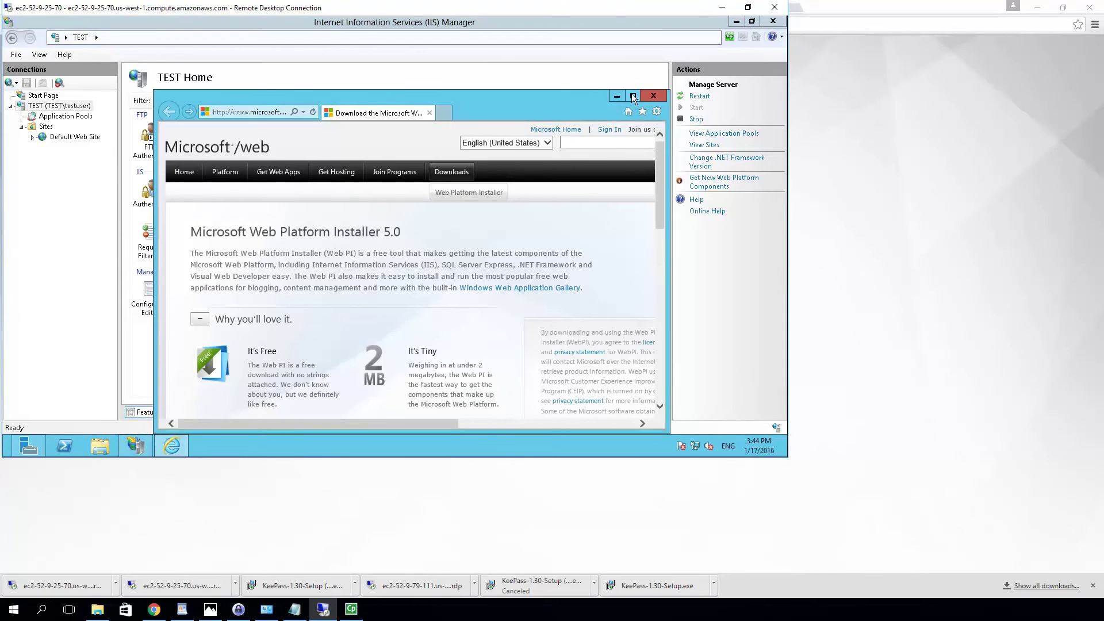
{"action": "left_click", "coordinate": [633, 96]}
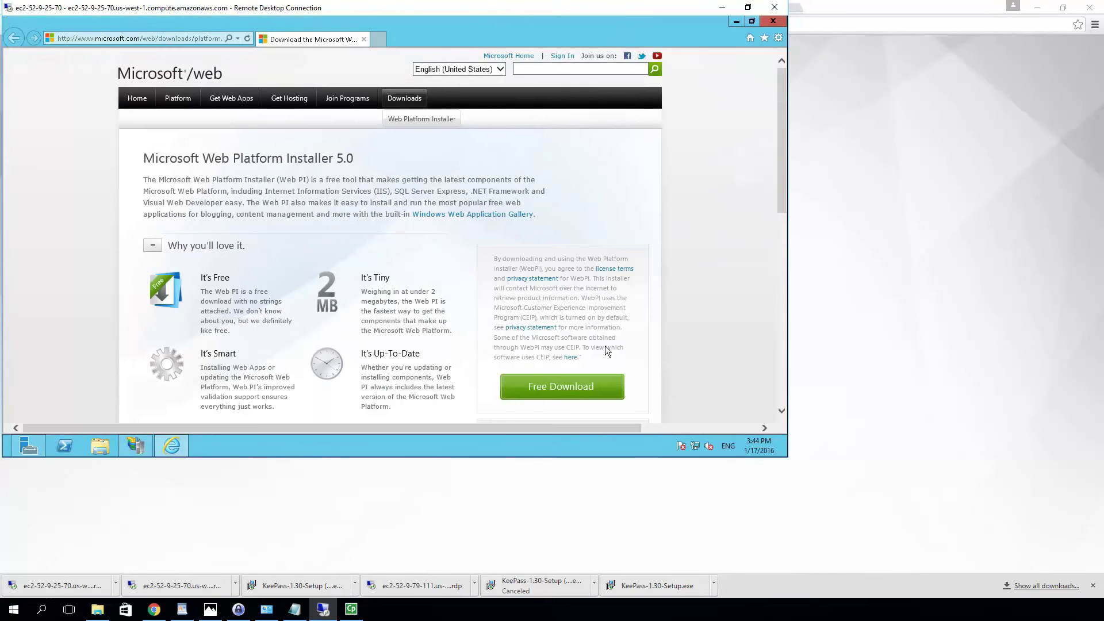
{"action": "left_click", "coordinate": [557, 393]}
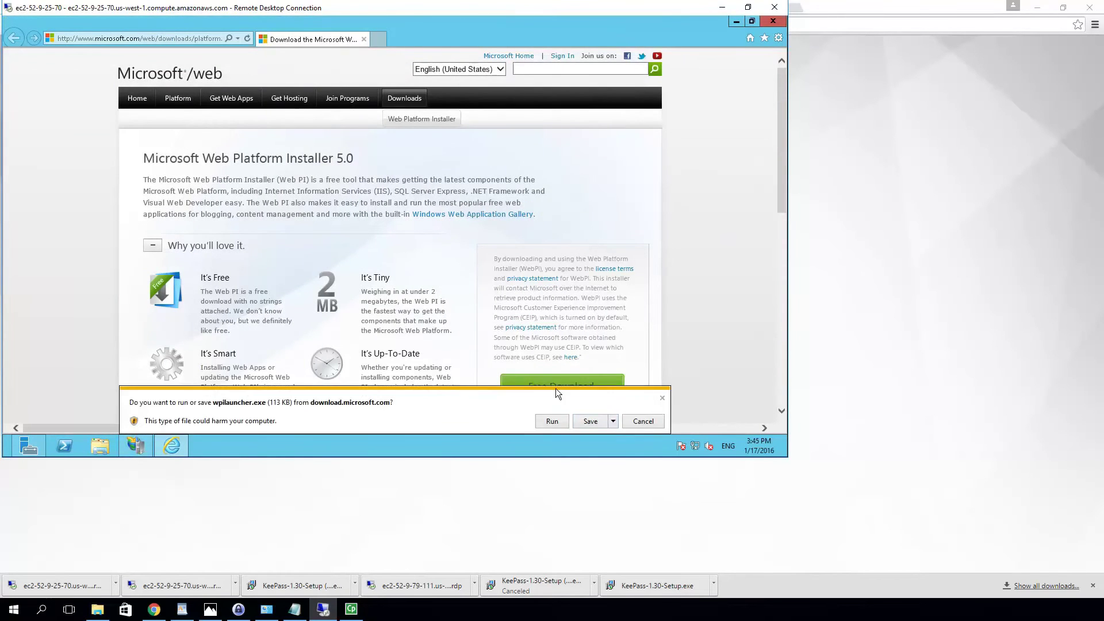
{"action": "left_click", "coordinate": [552, 422]}
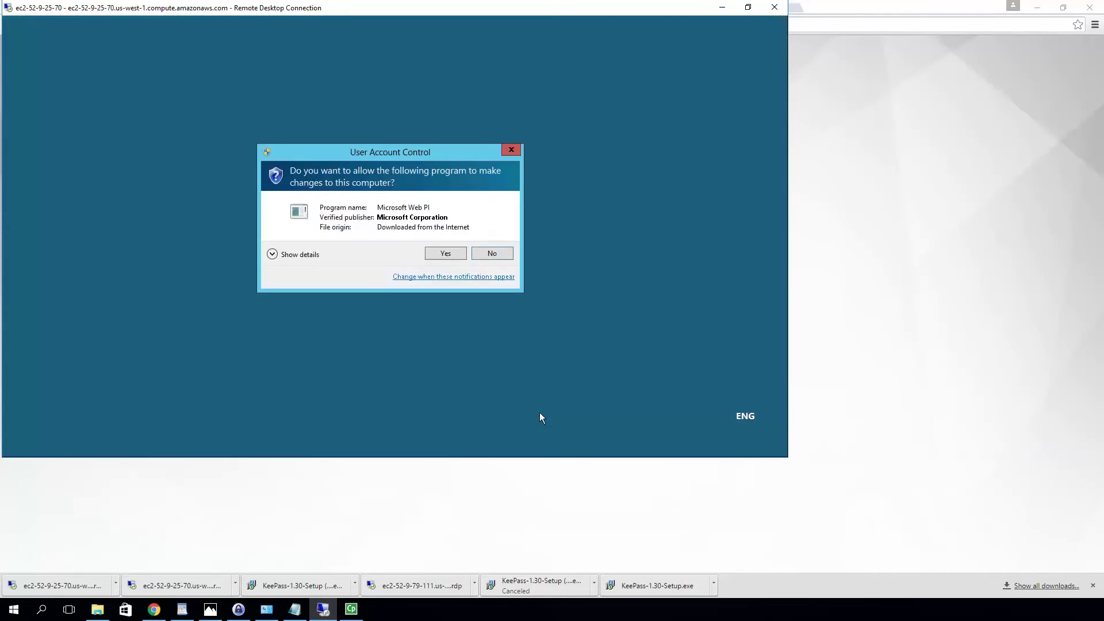
{"action": "left_click", "coordinate": [446, 255]}
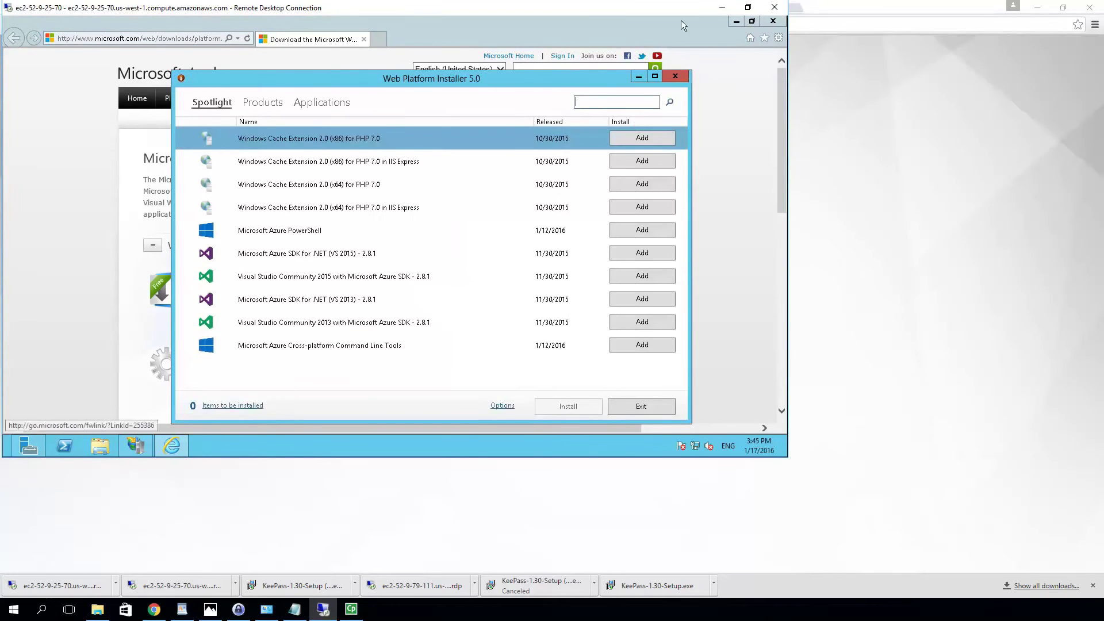
{"action": "left_click", "coordinate": [676, 77]}
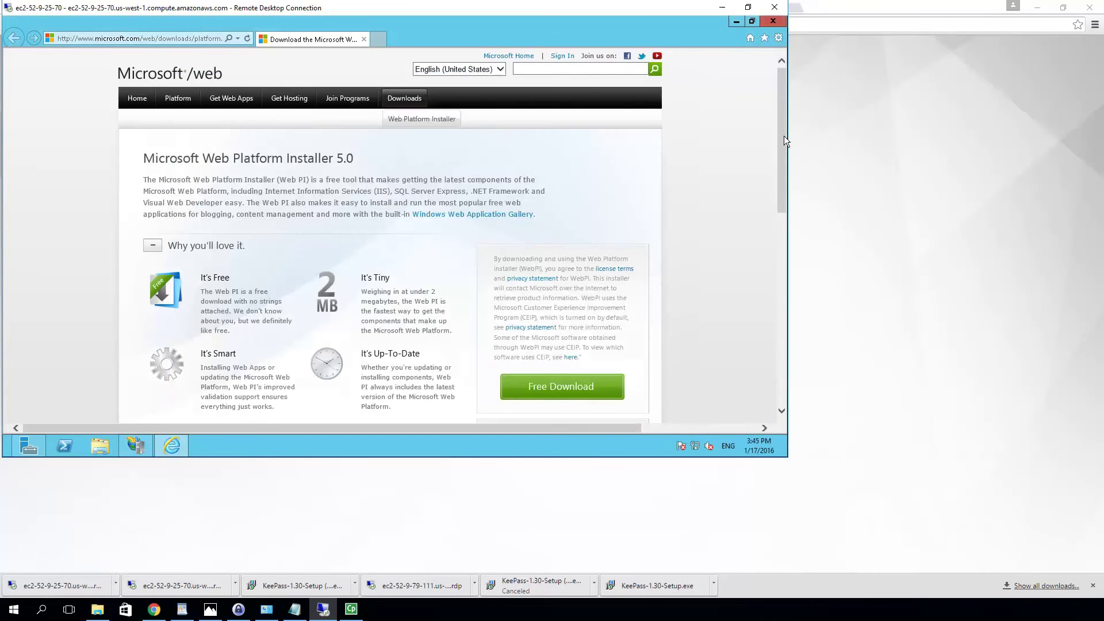
Go to Get Web Apps, choose Install for WordPress, and press Install Now on its gallery page
{"action": "scroll", "coordinate": [784, 136], "scroll_direction": "down", "scroll_amount": 3}
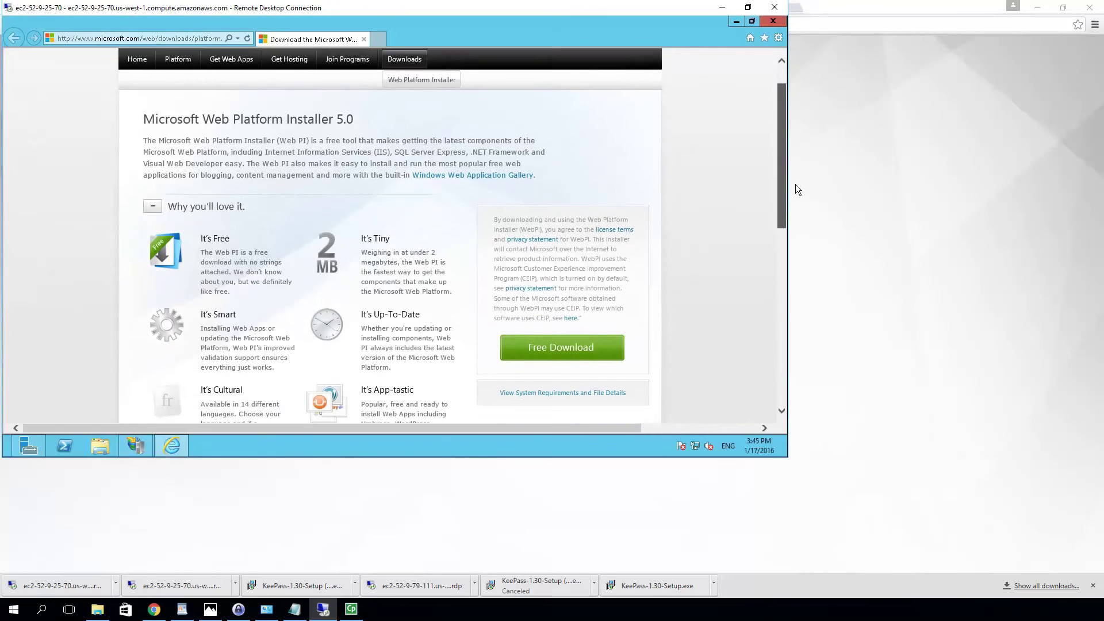
{"action": "left_click_drag", "start_coordinate": [799, 232], "coordinate": [763, 95]}
{"action": "mouse_move", "coordinate": [242, 101]}
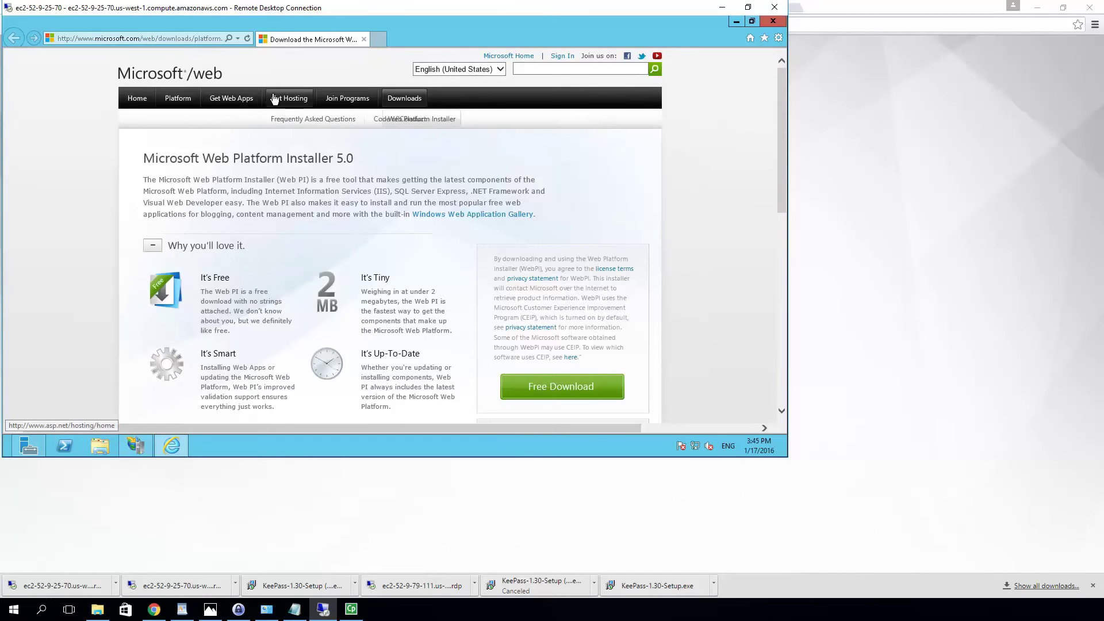
{"action": "left_click", "coordinate": [248, 101]}
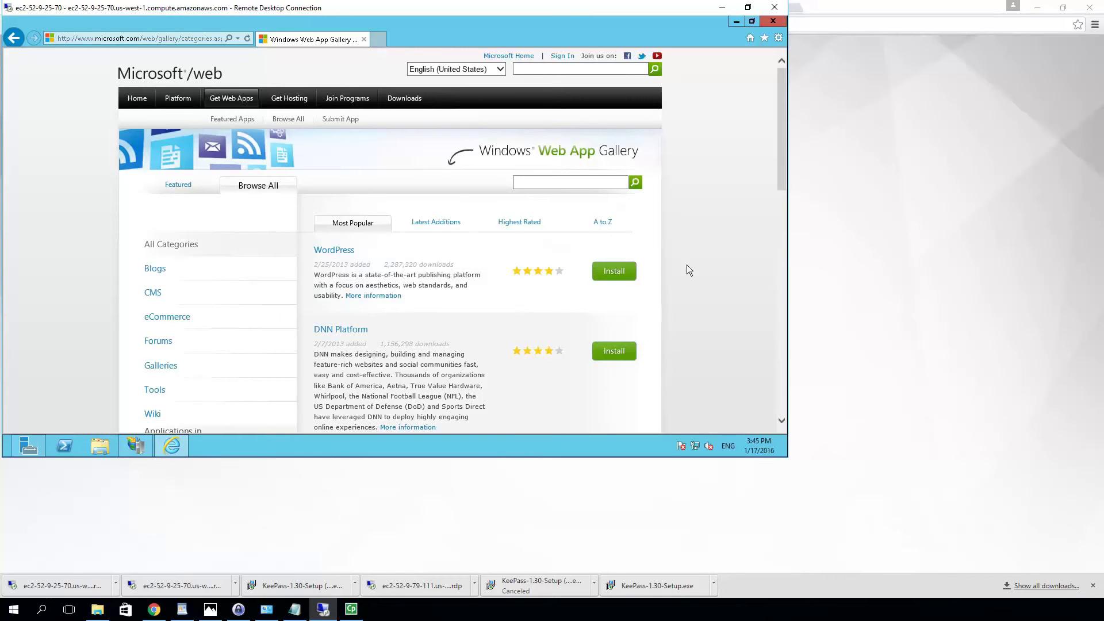
{"action": "left_click", "coordinate": [609, 273]}
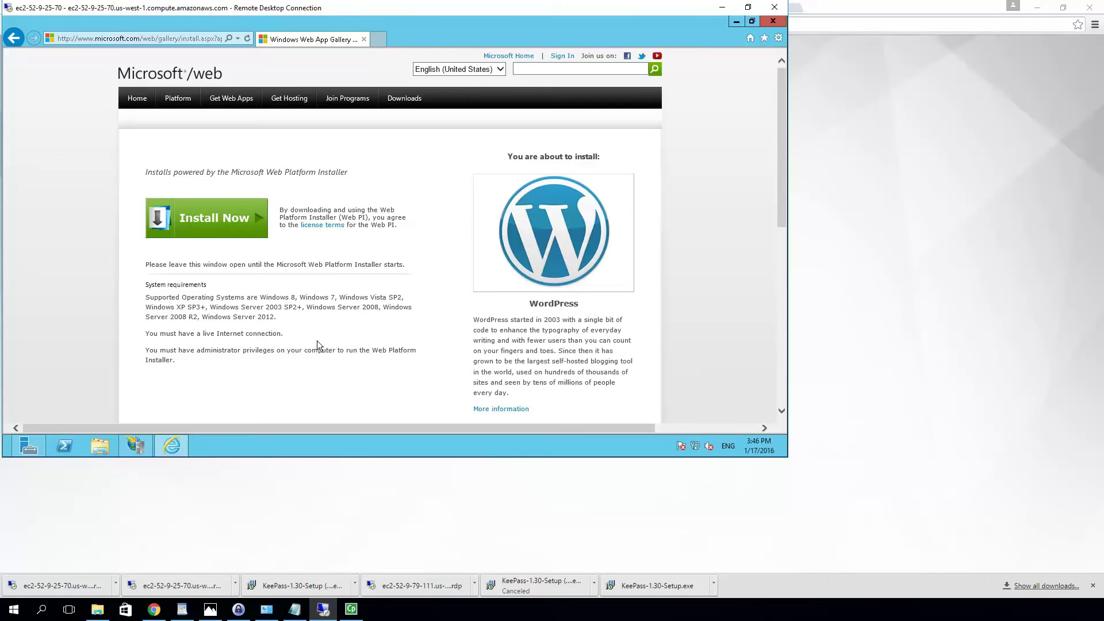
{"action": "scroll", "coordinate": [317, 341], "scroll_direction": "down", "scroll_amount": 2}
{"action": "scroll", "coordinate": [317, 341], "scroll_direction": "down", "scroll_amount": 4}
{"action": "scroll", "coordinate": [317, 341], "scroll_direction": "up", "scroll_amount": 5}
{"action": "scroll", "coordinate": [317, 341], "scroll_direction": "up", "scroll_amount": 1}
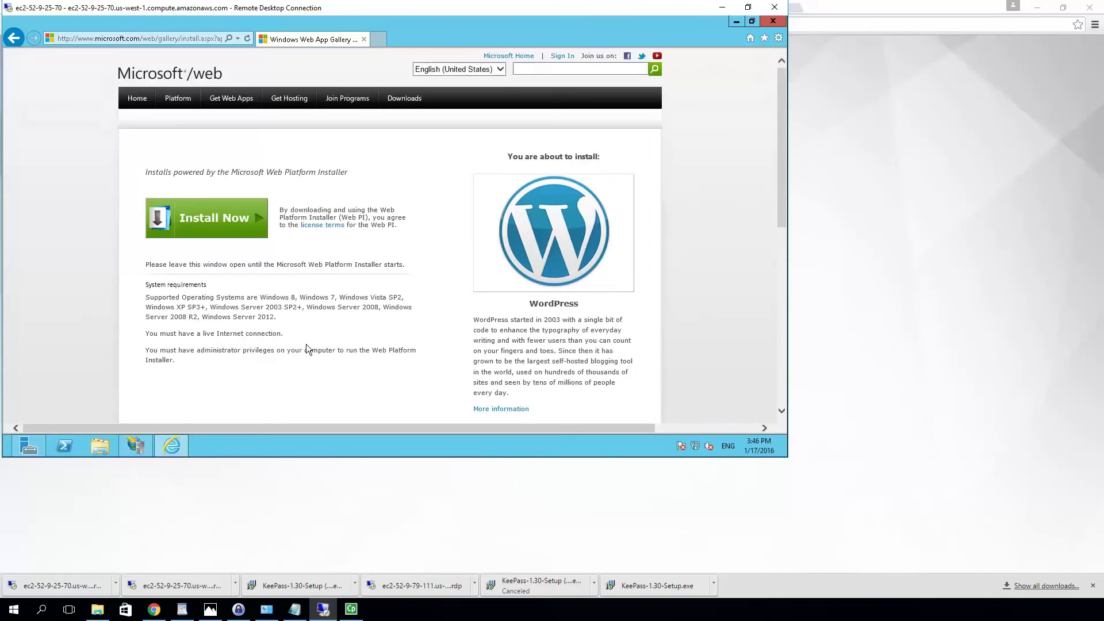
{"action": "left_click", "coordinate": [193, 221]}
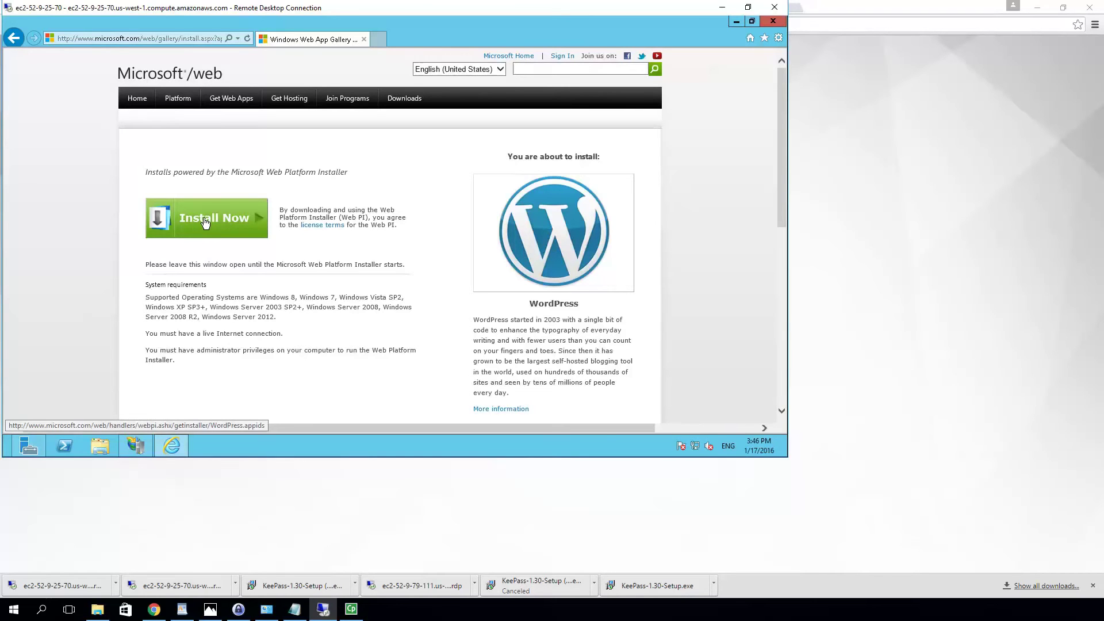
Run WordPress.exe, approve UAC, and queue WordPress 4.4 for installation in Web Platform Installer
{"action": "left_click", "coordinate": [204, 219]}
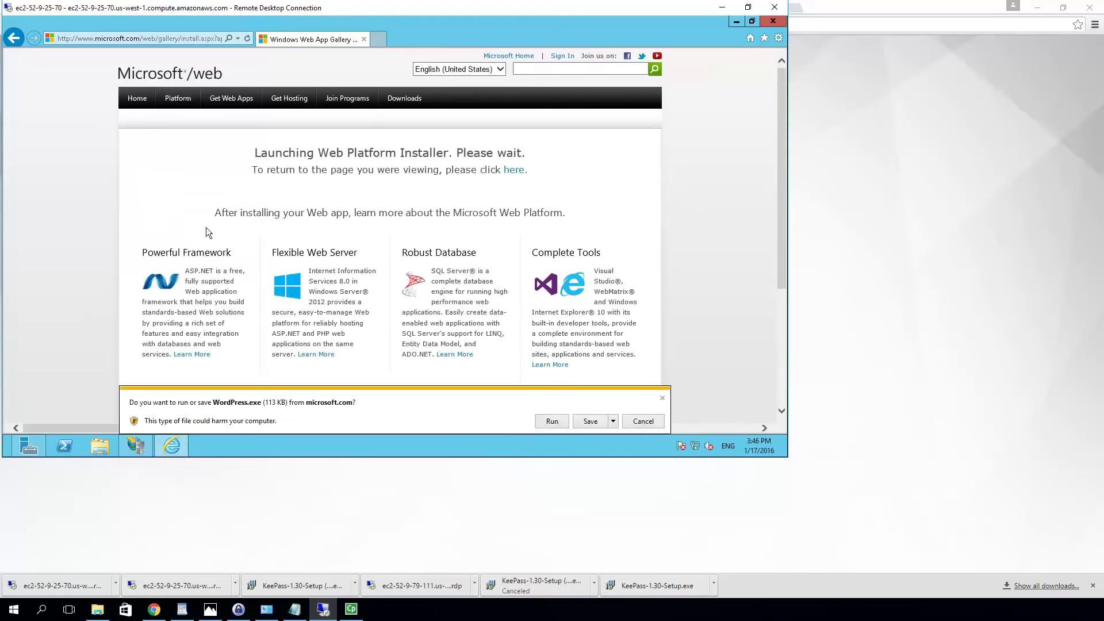
{"action": "left_click", "coordinate": [551, 422]}
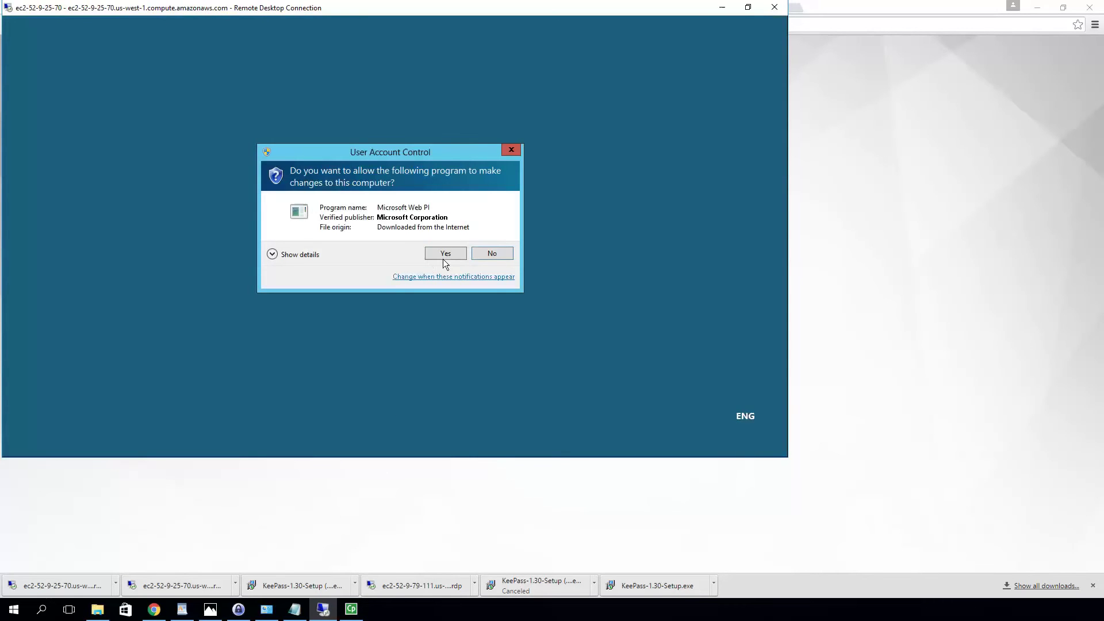
{"action": "left_click", "coordinate": [446, 253]}
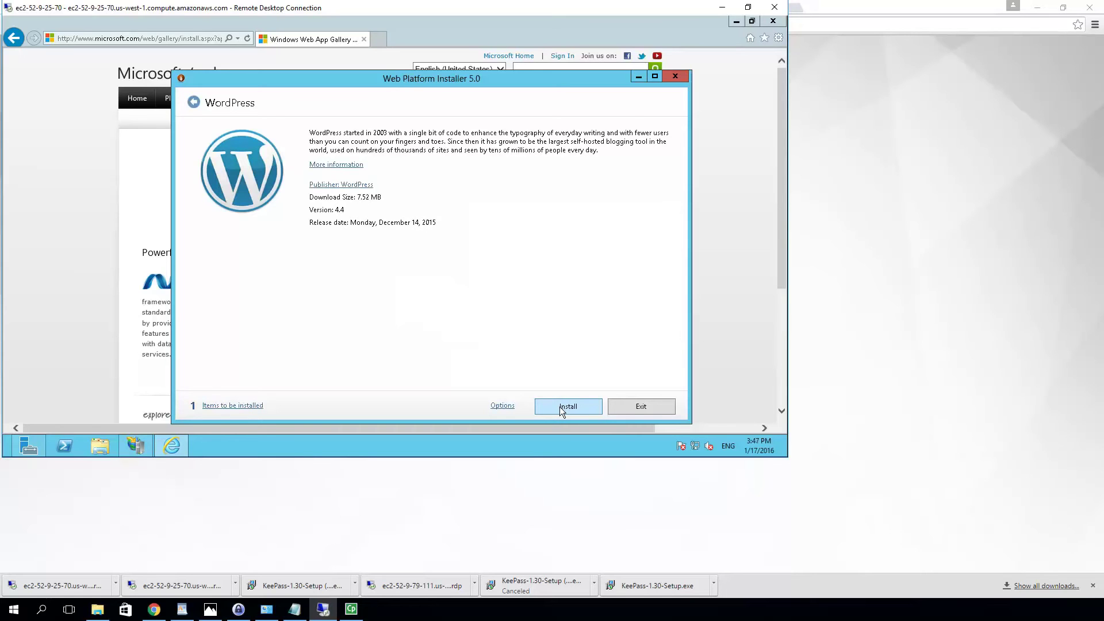
{"action": "left_click", "coordinate": [561, 407]}
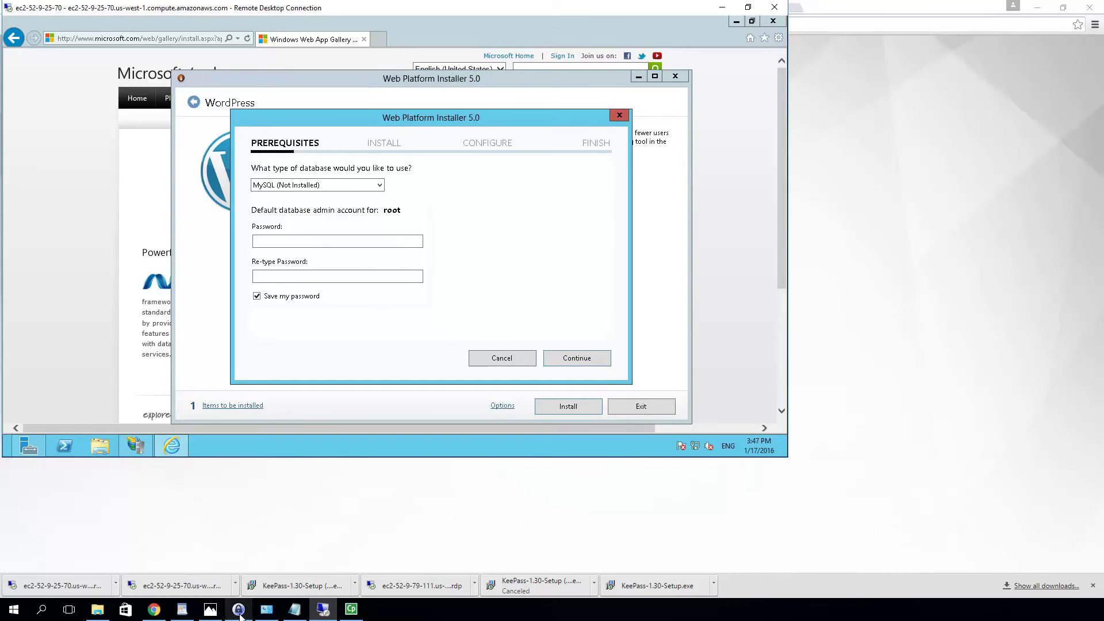
Create a 'wordpress' subgroup under the Windows group in the test.kdbx database
{"action": "mouse_move", "coordinate": [239, 614]}
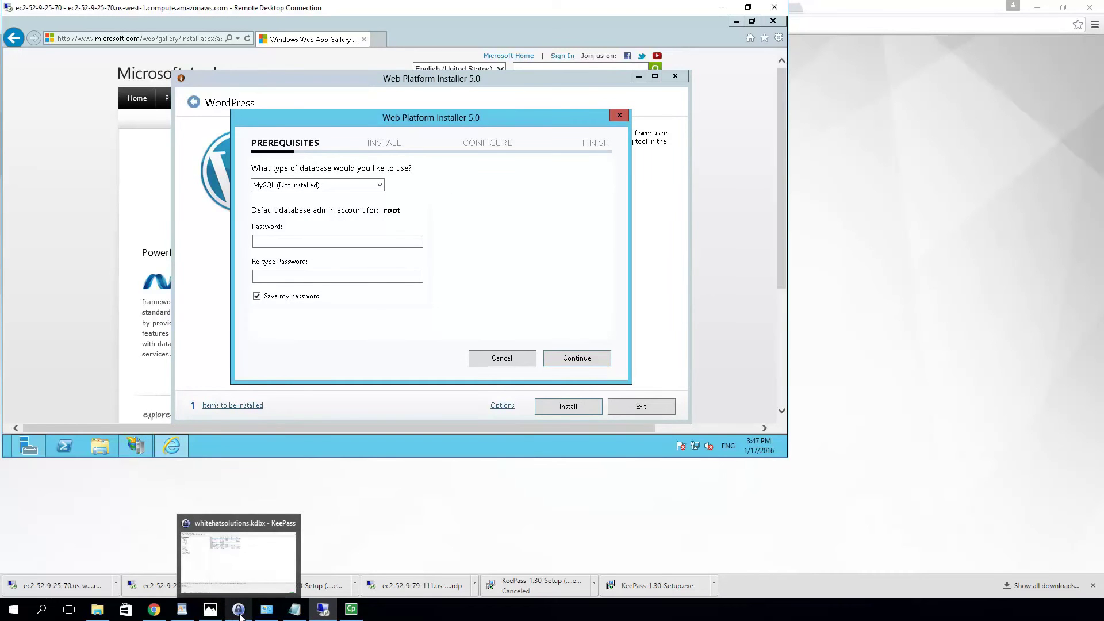
{"action": "left_click", "coordinate": [240, 610]}
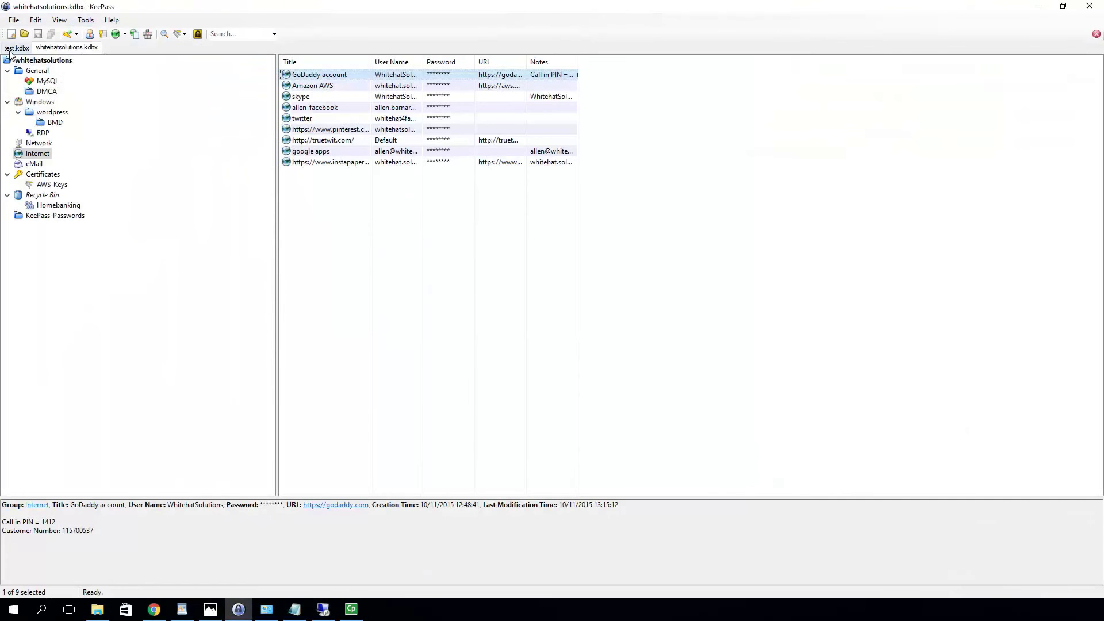
{"action": "left_click", "coordinate": [16, 48]}
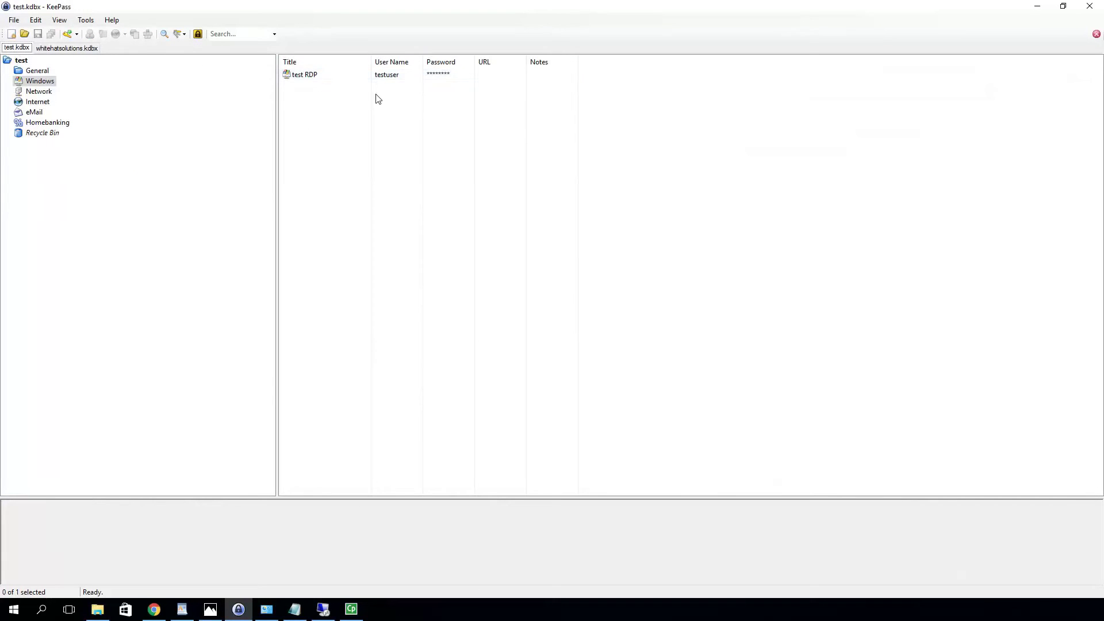
{"action": "left_click", "coordinate": [40, 81]}
{"action": "right_click", "coordinate": [44, 83]}
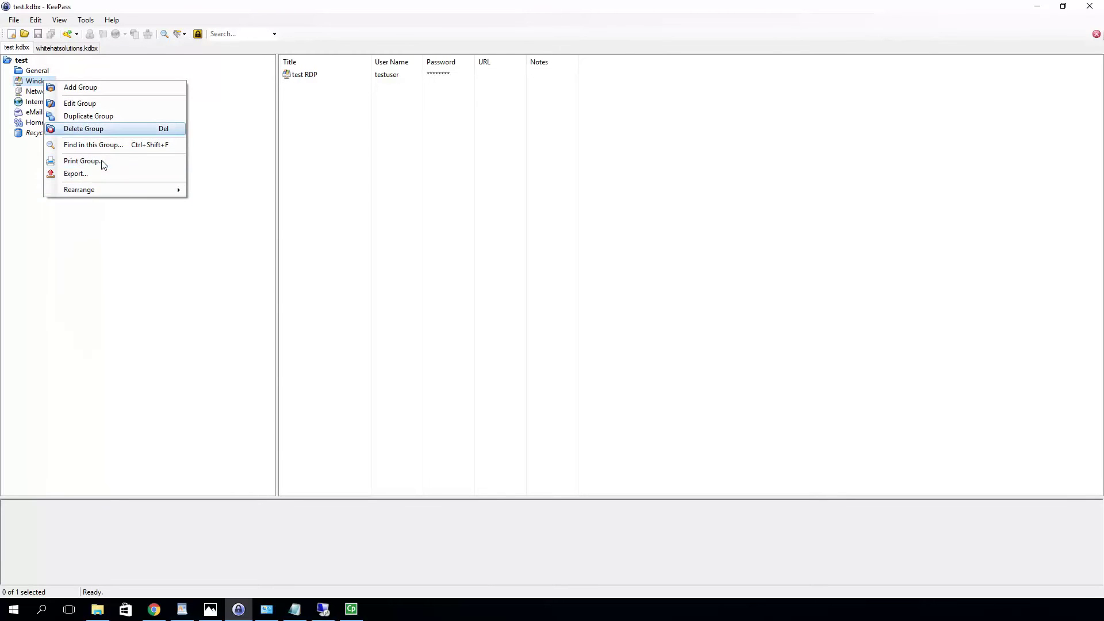
{"action": "left_click", "coordinate": [96, 93]}
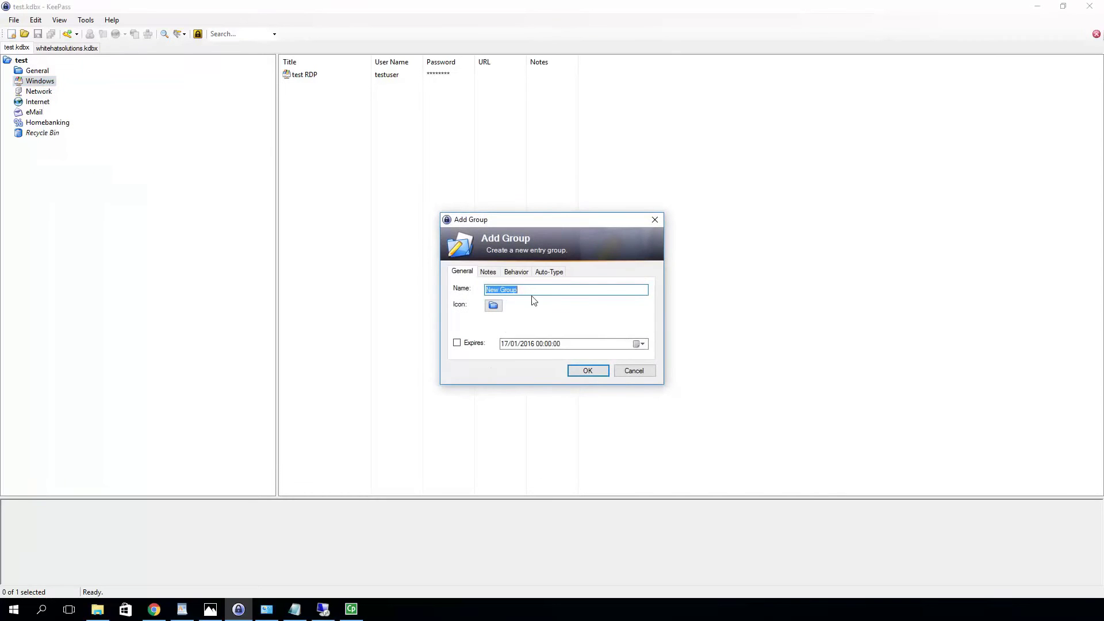
{"action": "type", "text": "wordpress"}
{"action": "key", "text": "Return"}
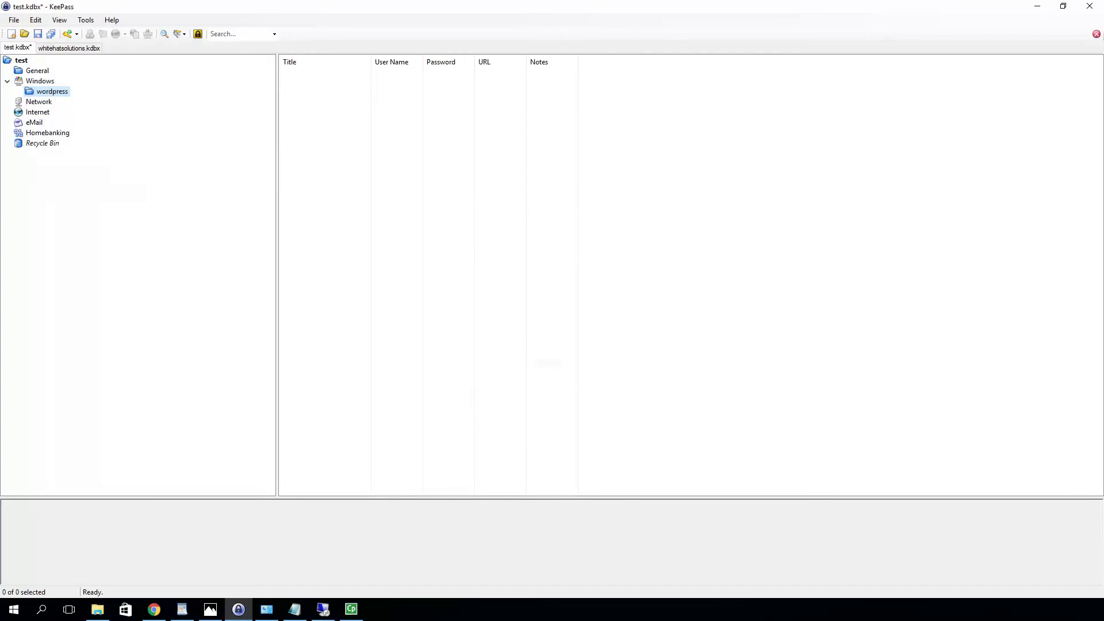
Add a 'SQL root' entry with user name root and a generated password, then open its context menu
{"action": "left_click", "coordinate": [67, 36]}
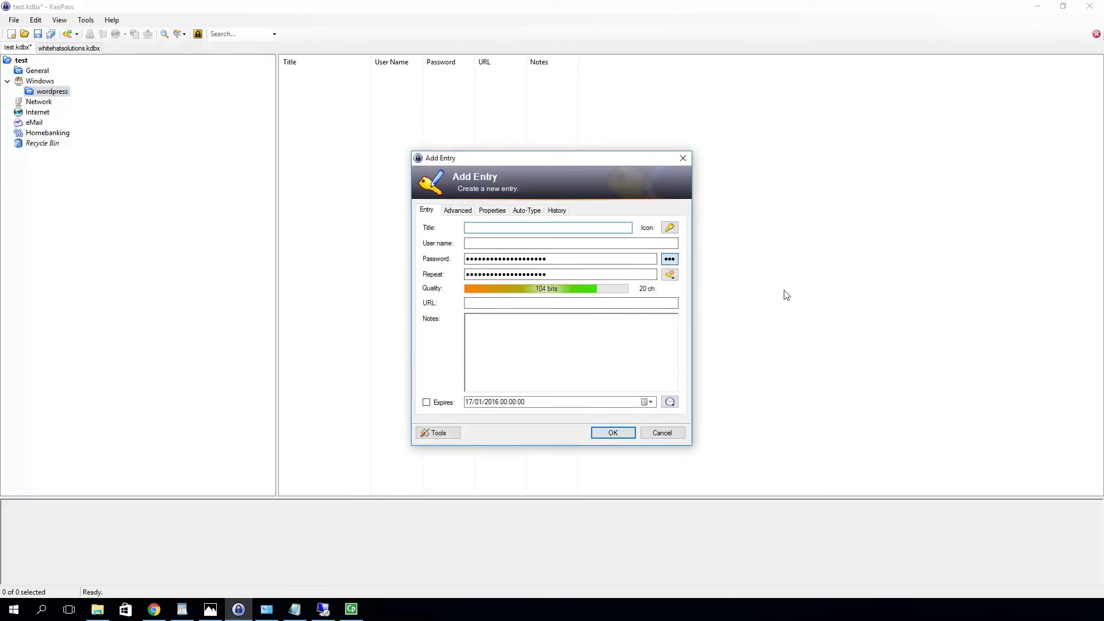
{"action": "type", "text": "SQL"}
{"action": "key", "text": "alt+Tab"}
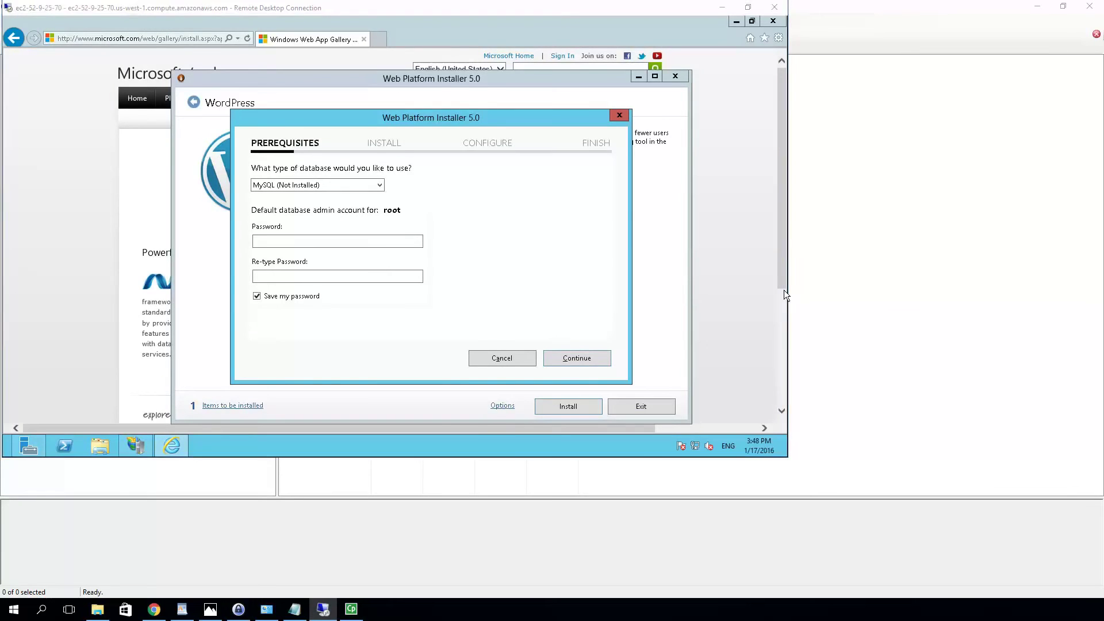
{"action": "key", "text": "alt+Tab"}
{"action": "type", "text": "root"}
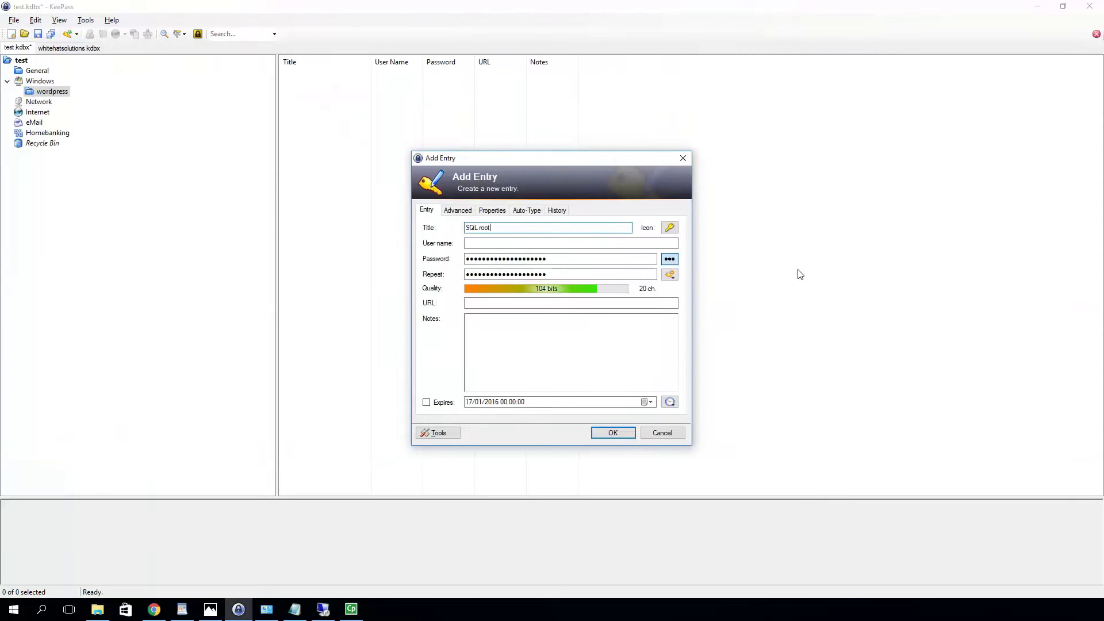
{"action": "left_click", "coordinate": [547, 245]}
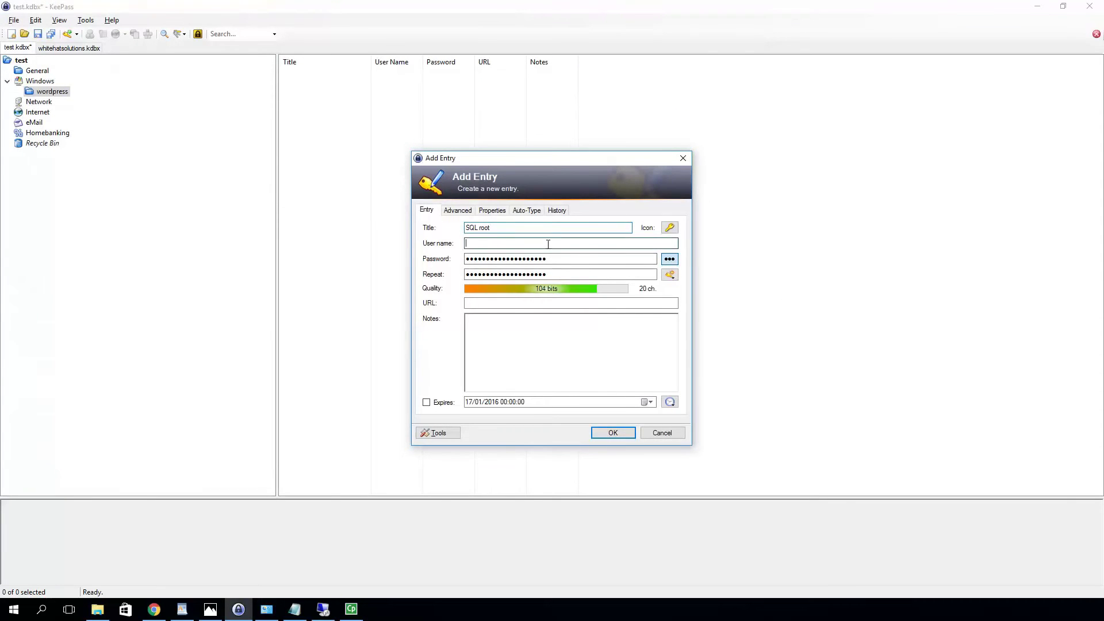
{"action": "type", "text": "root"}
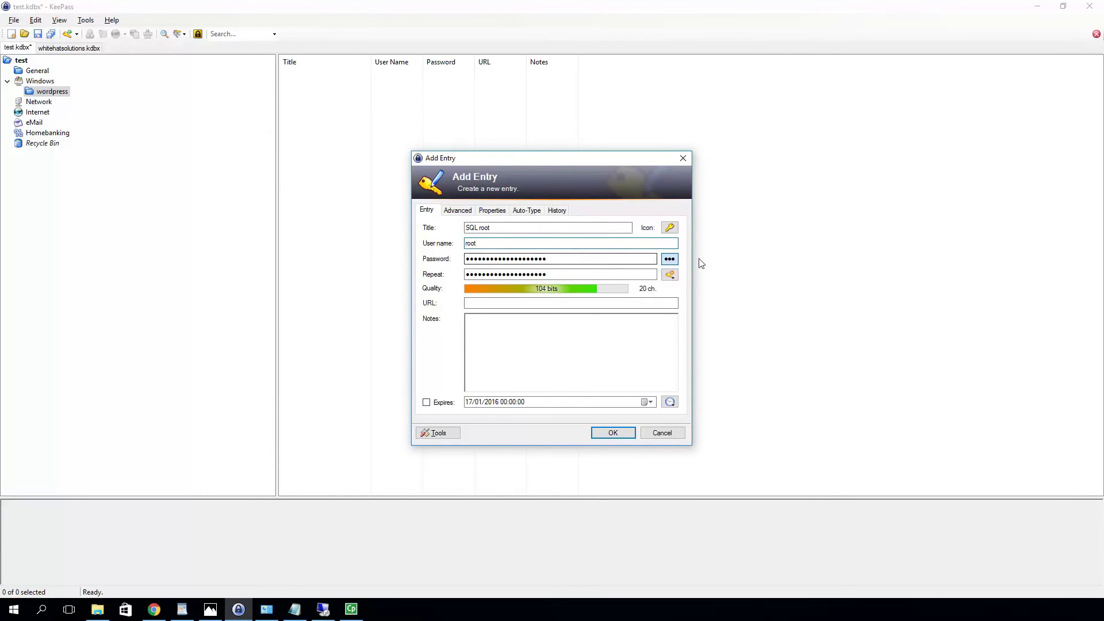
{"action": "left_click", "coordinate": [613, 433]}
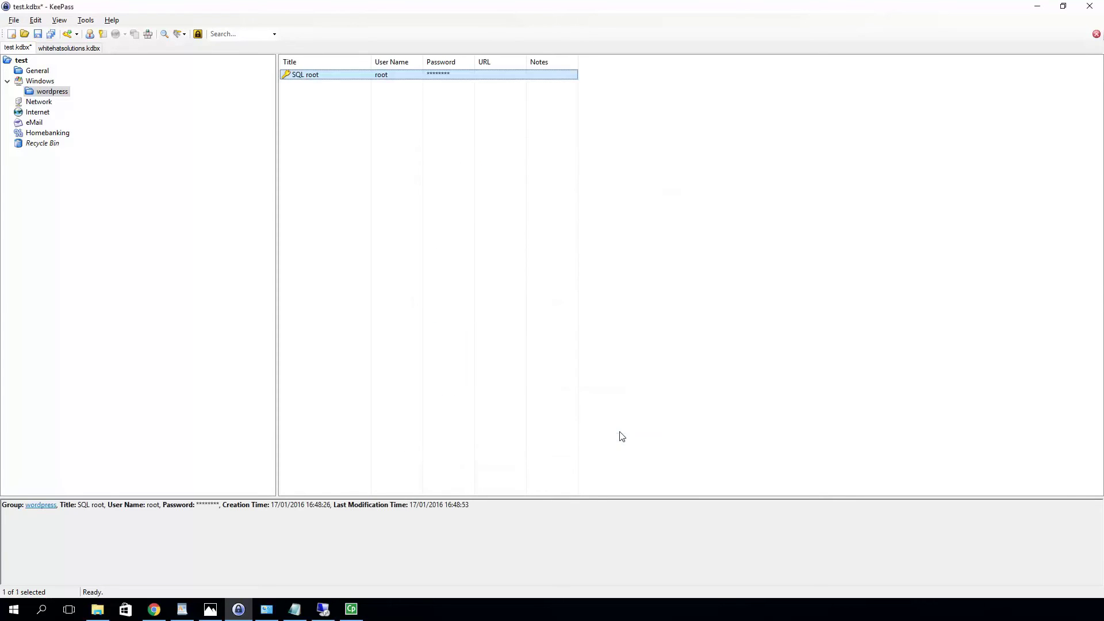
{"action": "right_click", "coordinate": [387, 80]}
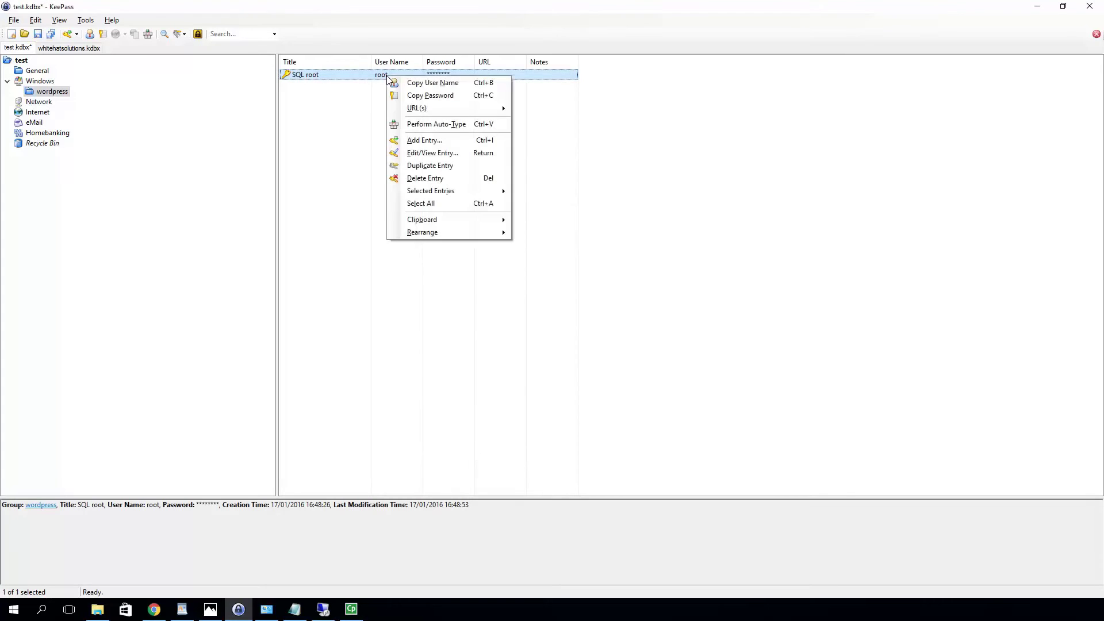
Paste the copied SQL root password into both MySQL password fields and continue to license terms
{"action": "left_click", "coordinate": [441, 97]}
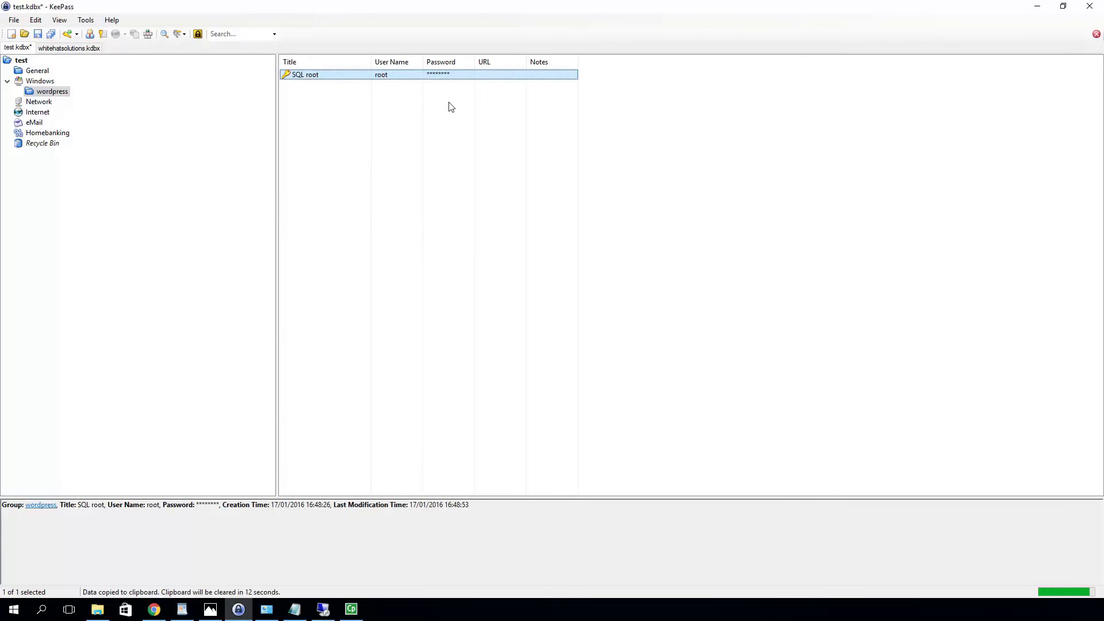
{"action": "key", "text": "alt+Tab"}
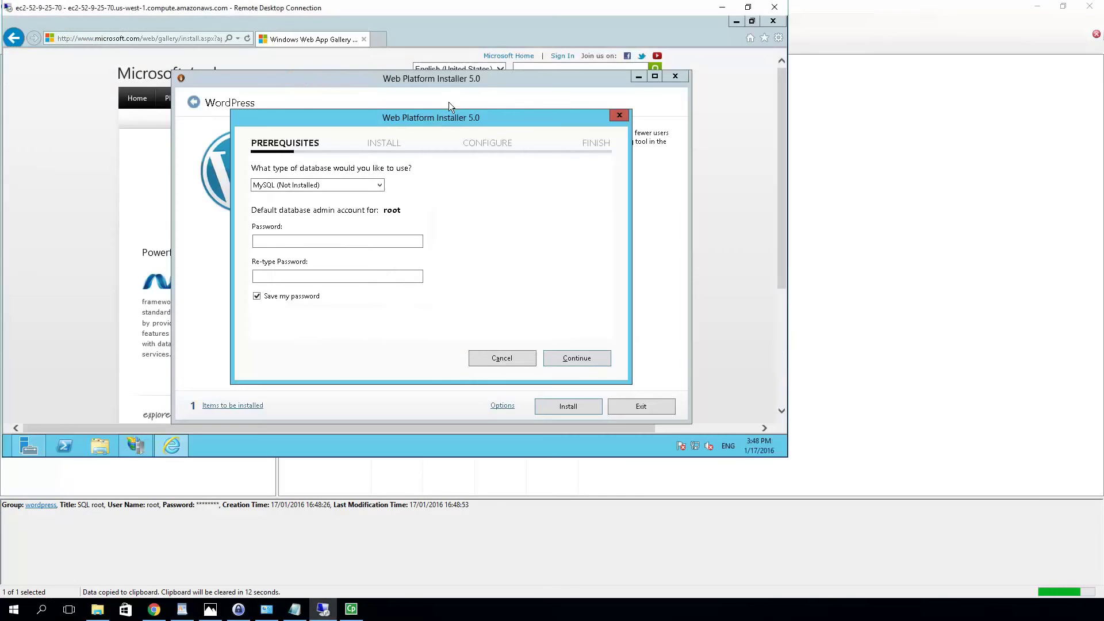
{"action": "left_click", "coordinate": [339, 242]}
{"action": "key", "text": "ctrl+v"}
{"action": "left_click", "coordinate": [306, 275]}
{"action": "key", "text": "ctrl+v"}
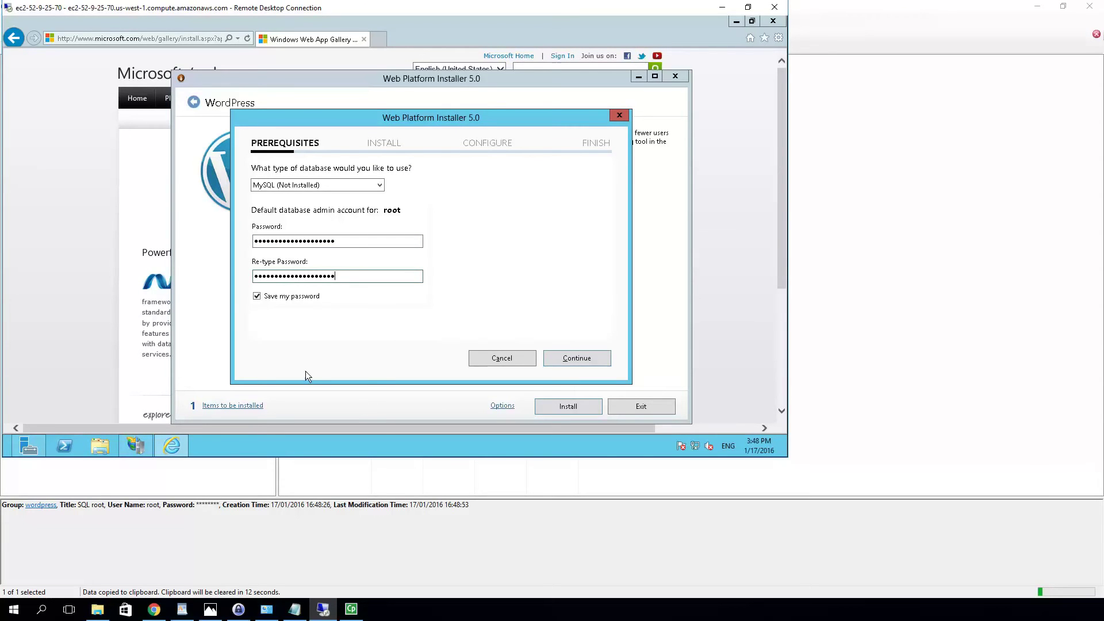
{"action": "left_click", "coordinate": [585, 360]}
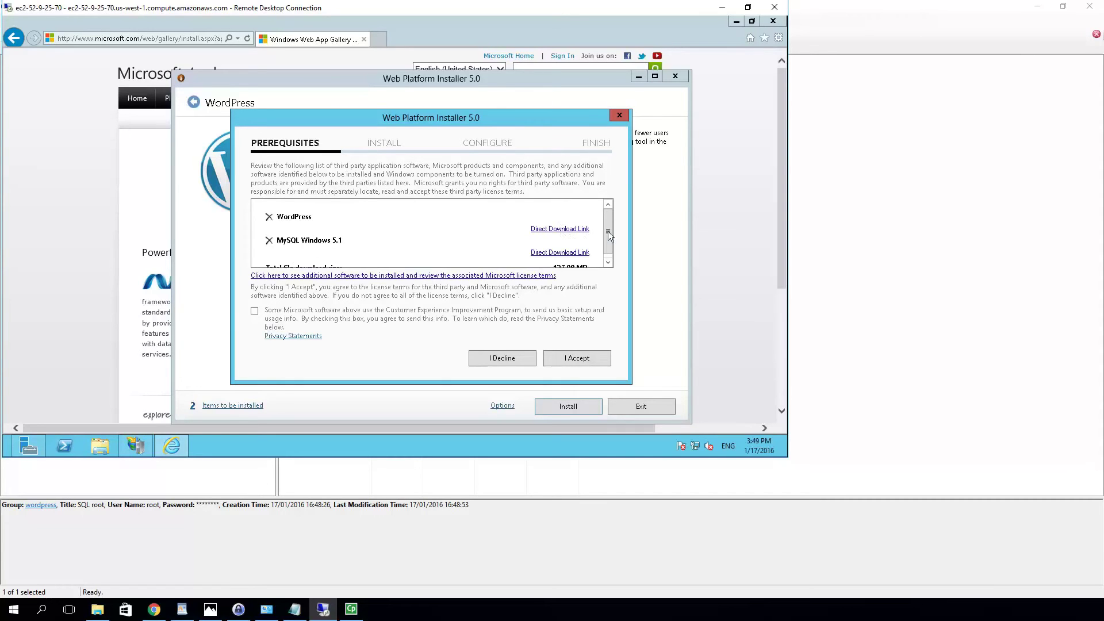
Opt into the Customer Experience Improvement Program and accept the WordPress and MySQL license terms
{"action": "left_click_drag", "start_coordinate": [608, 232], "coordinate": [608, 262]}
{"action": "left_click", "coordinate": [609, 263]}
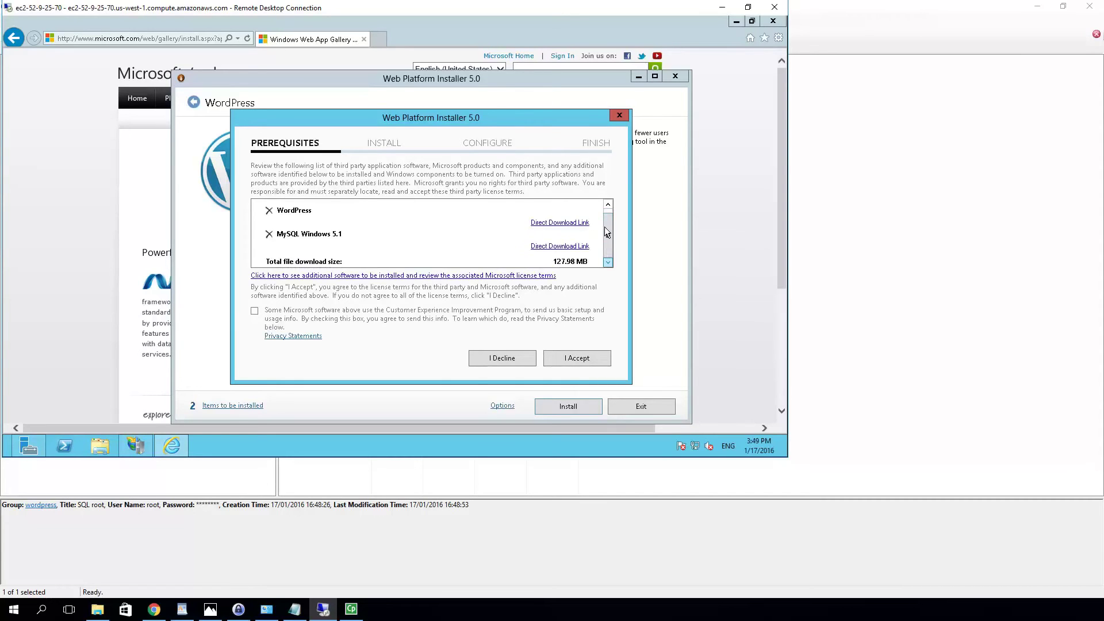
{"action": "left_click_drag", "start_coordinate": [608, 237], "coordinate": [611, 210]}
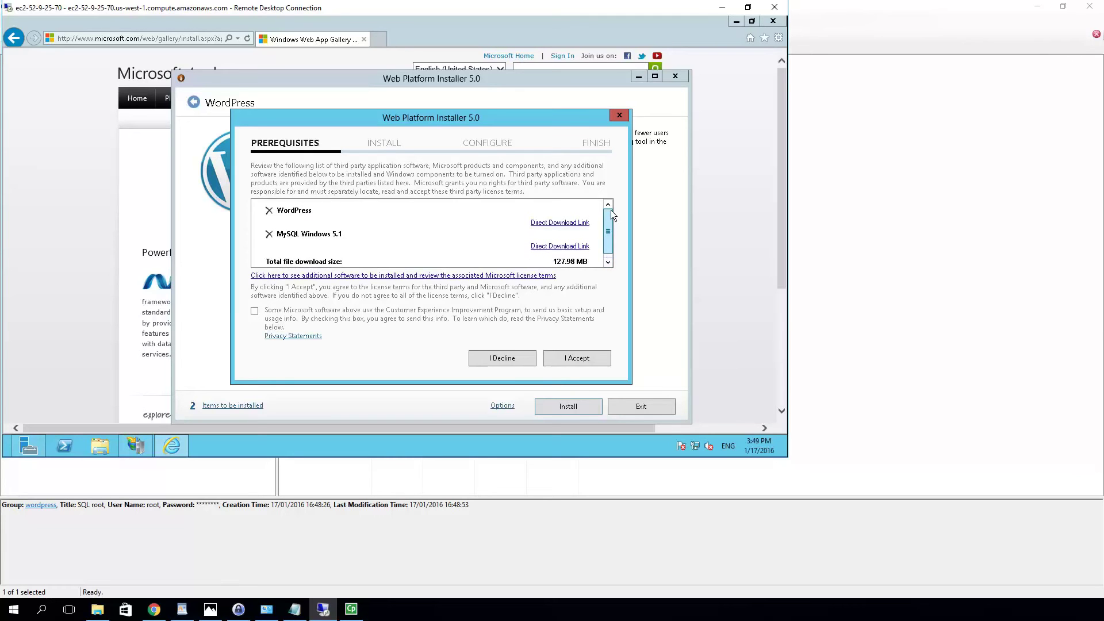
{"action": "left_click", "coordinate": [255, 310]}
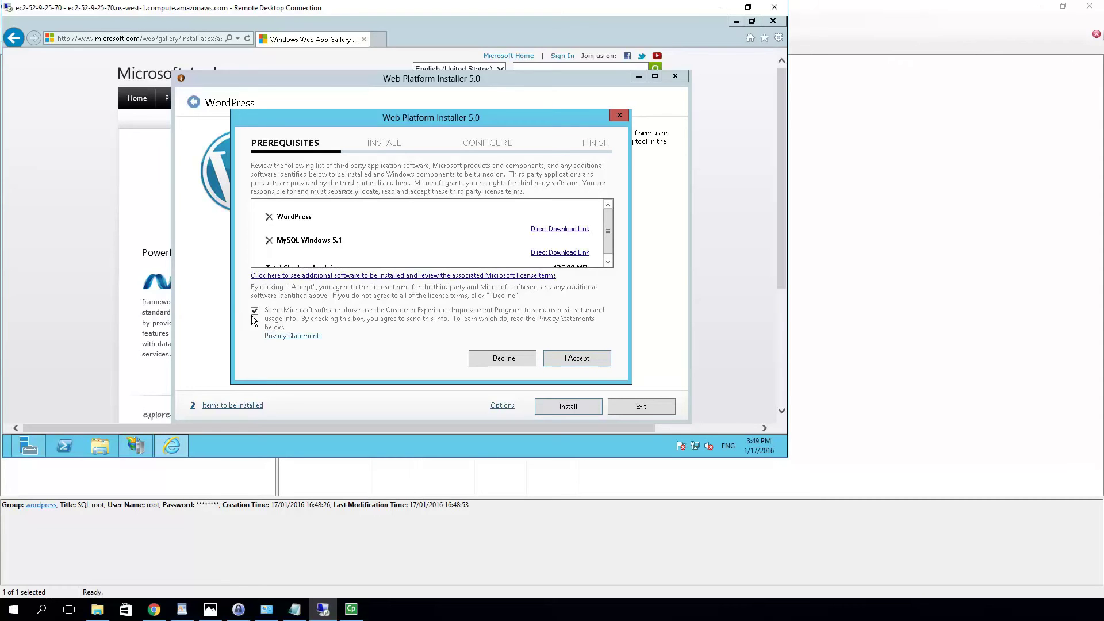
{"action": "left_click", "coordinate": [600, 361]}
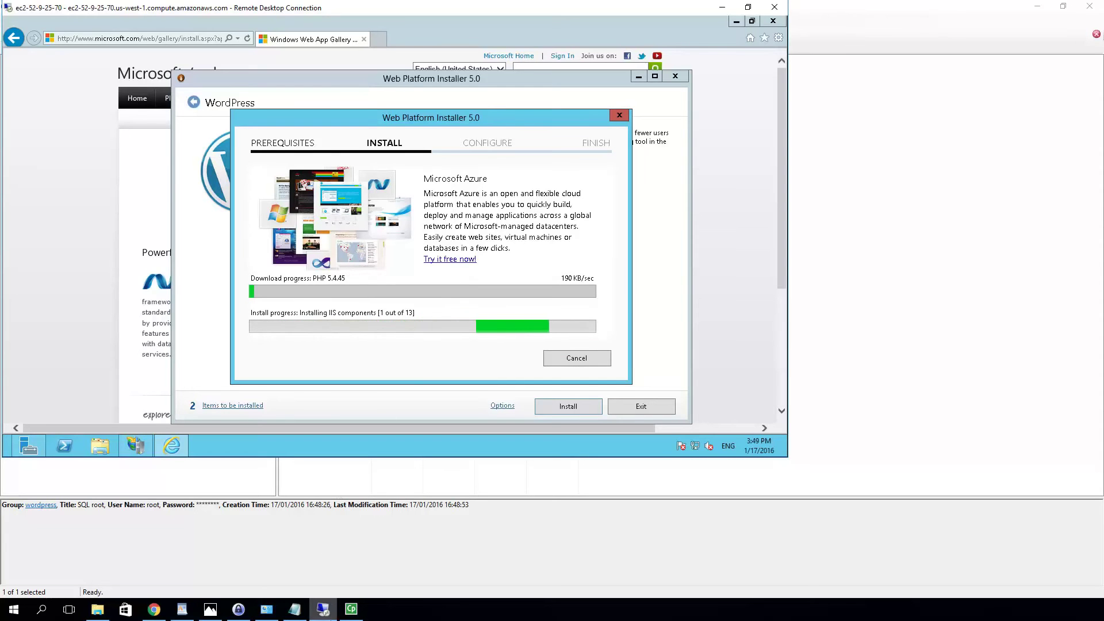
Wait for the components to download and install until the WordPress Configure page appears
{"action": "mouse_move", "coordinate": [354, 614]}
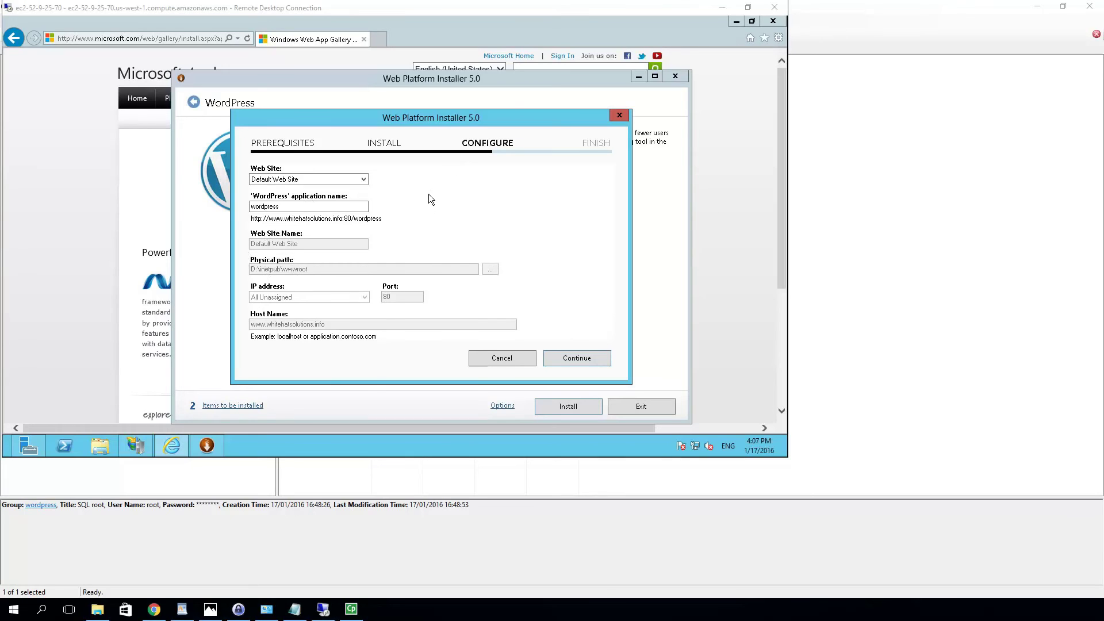
Replace the application name 'wordpress' with 'pages' and continue to the security key settings
{"action": "left_click", "coordinate": [285, 205]}
{"action": "left_click_drag", "start_coordinate": [279, 206], "coordinate": [228, 208]}
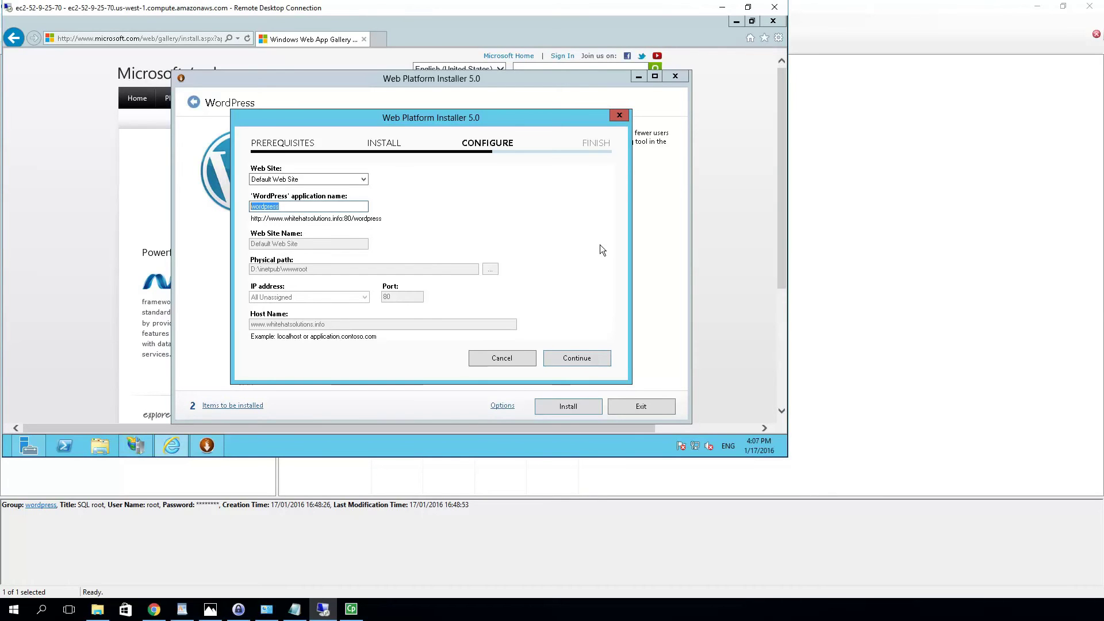
{"action": "key", "text": "BackSpace"}
{"action": "type", "text": "hoto"}
{"action": "key", "text": "BackSpace"}
{"action": "key", "text": "BackSpace"}
{"action": "key", "text": "BackSpace"}
{"action": "key", "text": "BackSpace"}
{"action": "key", "text": "BackSpace"}
{"action": "type", "text": "pages"}
{"action": "left_click", "coordinate": [578, 357]}
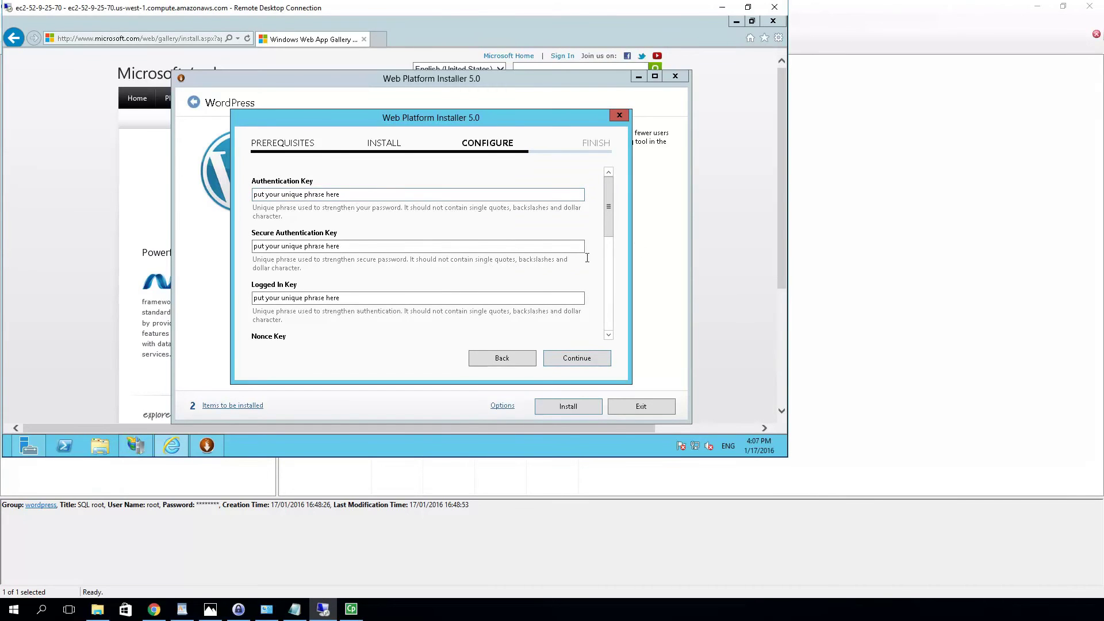
Look over the Authentication Key and Salt placeholder fields, then switch to the KeePass database
{"action": "scroll", "coordinate": [404, 195], "scroll_direction": "down", "scroll_amount": 5}
{"action": "scroll", "coordinate": [407, 193], "scroll_direction": "down", "scroll_amount": 1}
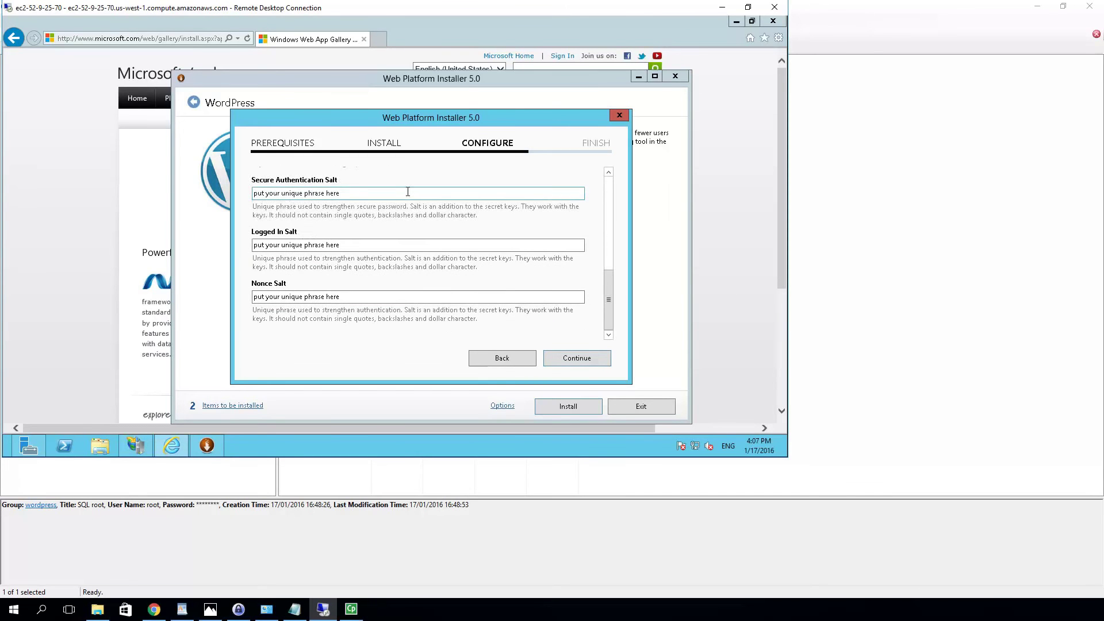
{"action": "scroll", "coordinate": [408, 193], "scroll_direction": "up", "scroll_amount": 6}
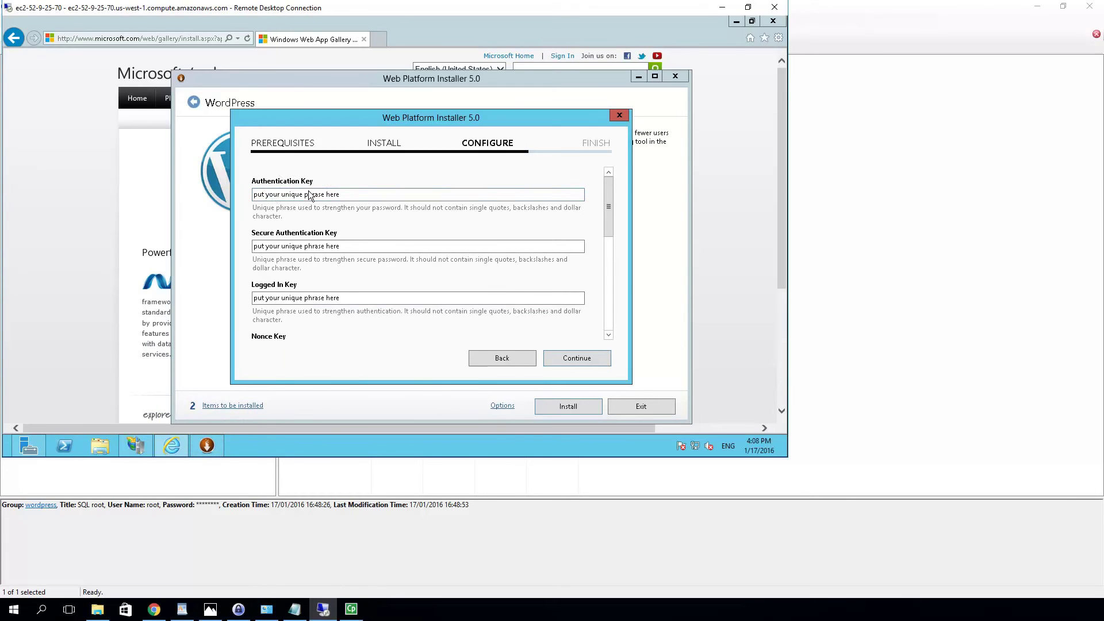
{"action": "left_click", "coordinate": [239, 609]}
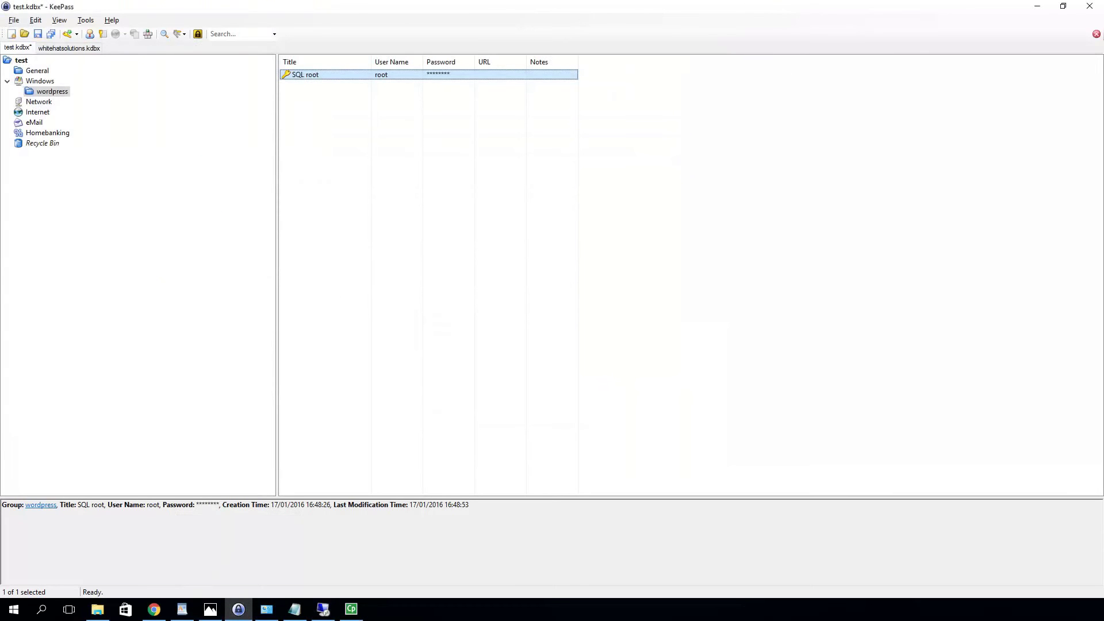
{"action": "left_click", "coordinate": [1037, 6]}
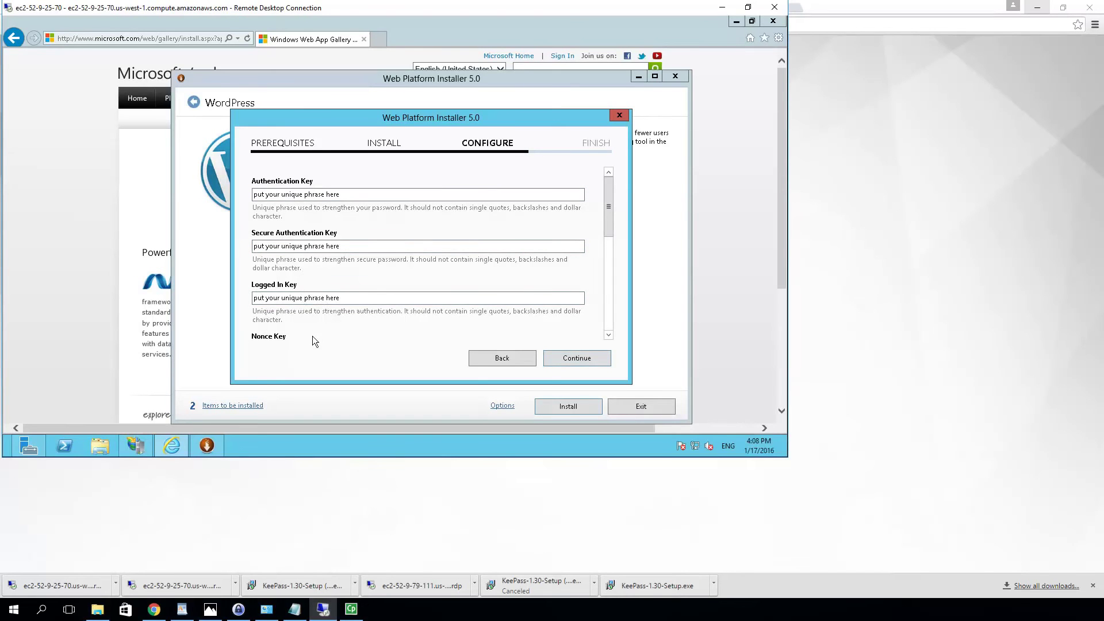
{"action": "scroll", "coordinate": [310, 305], "scroll_direction": "down", "scroll_amount": 5}
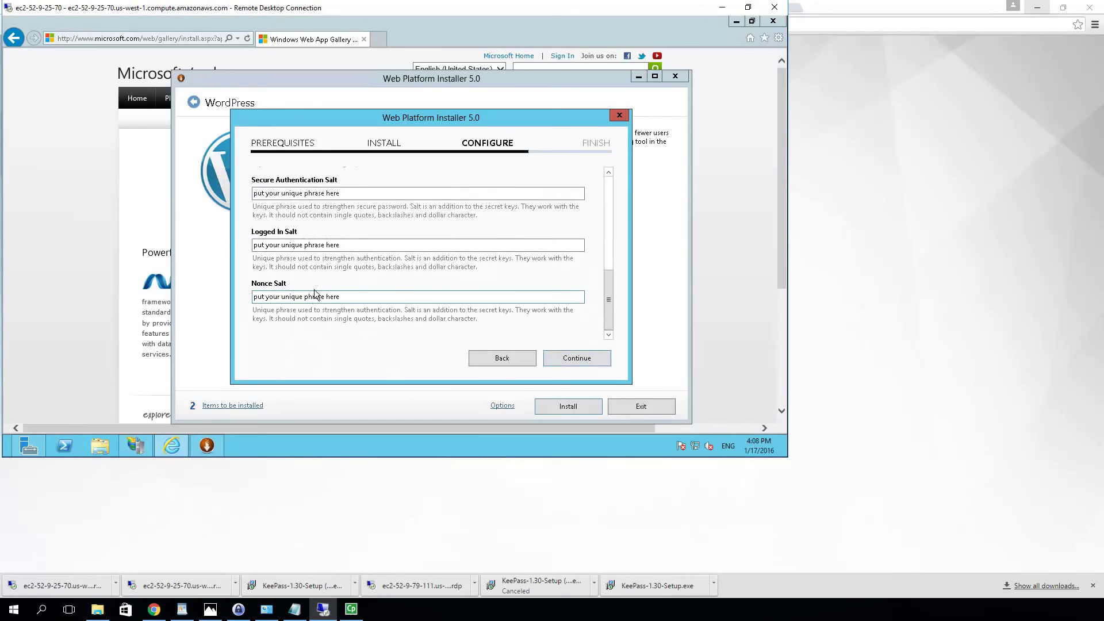
{"action": "scroll", "coordinate": [309, 294], "scroll_direction": "up", "scroll_amount": 5}
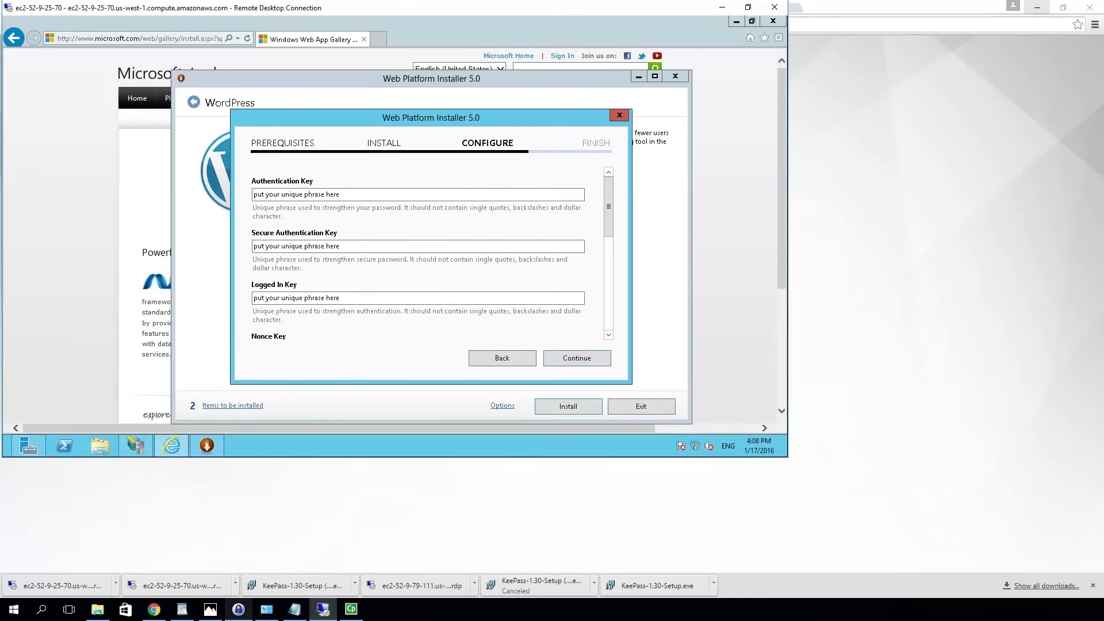
{"action": "left_click", "coordinate": [230, 613]}
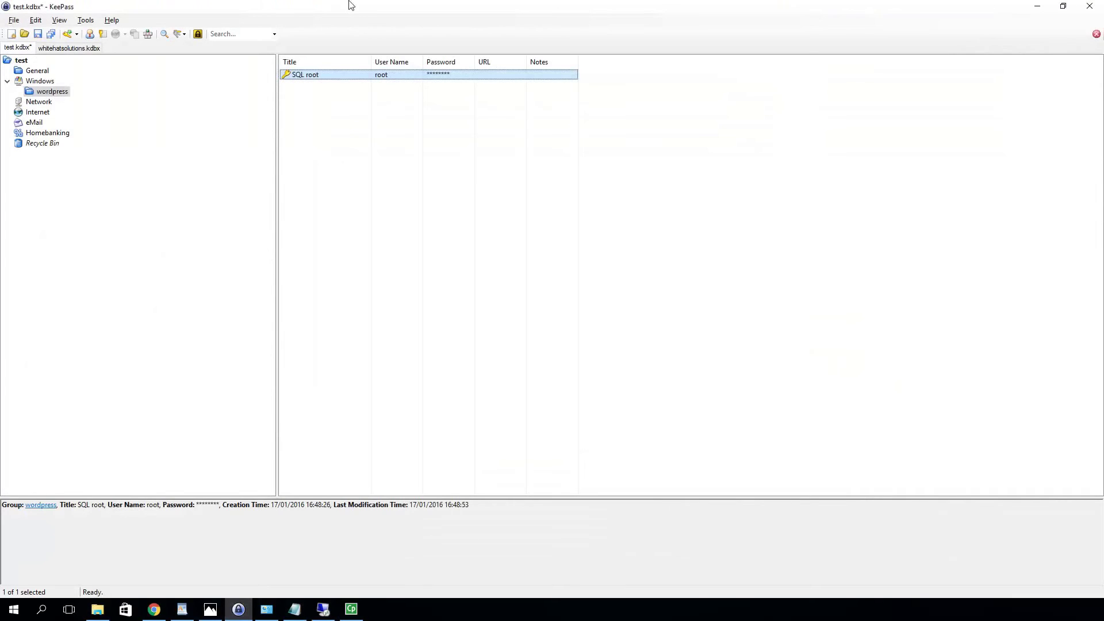
Add 'Auth key' and 'Secure Auth key' entries with generated passwords to the wordpress group
{"action": "left_click", "coordinate": [68, 35]}
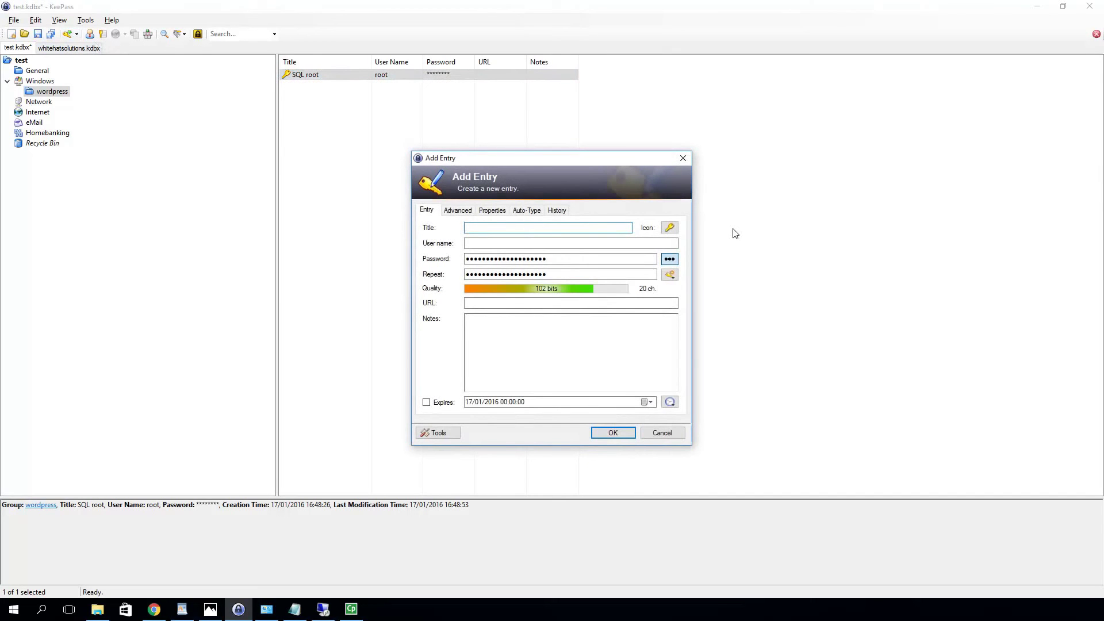
{"action": "type", "text": "Auth kety"}
{"action": "left_click", "coordinate": [625, 435]}
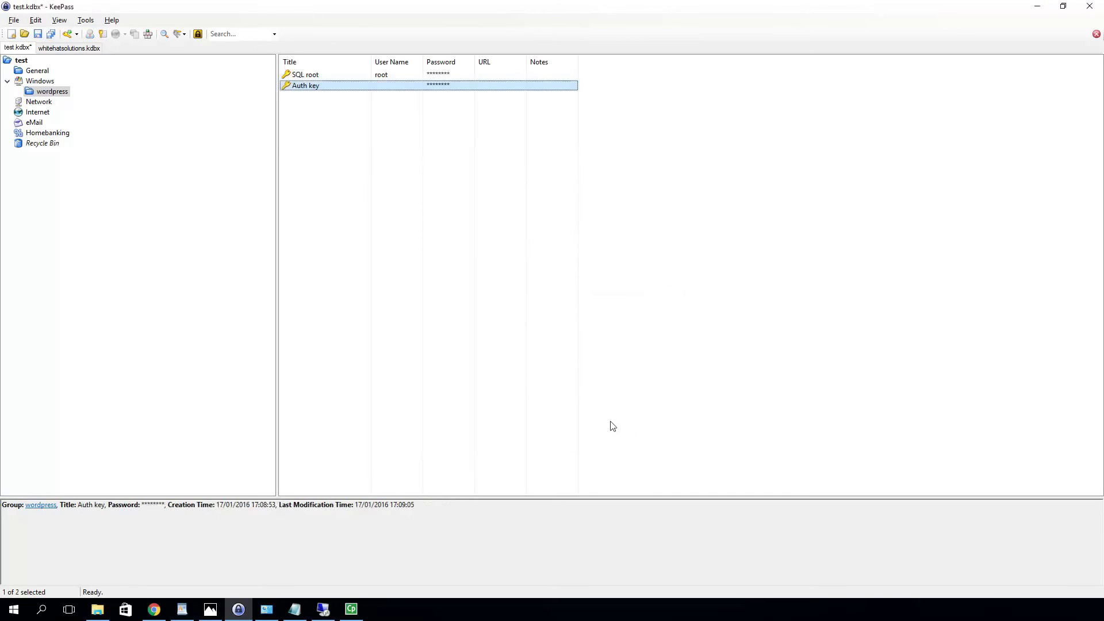
{"action": "left_click", "coordinate": [68, 34]}
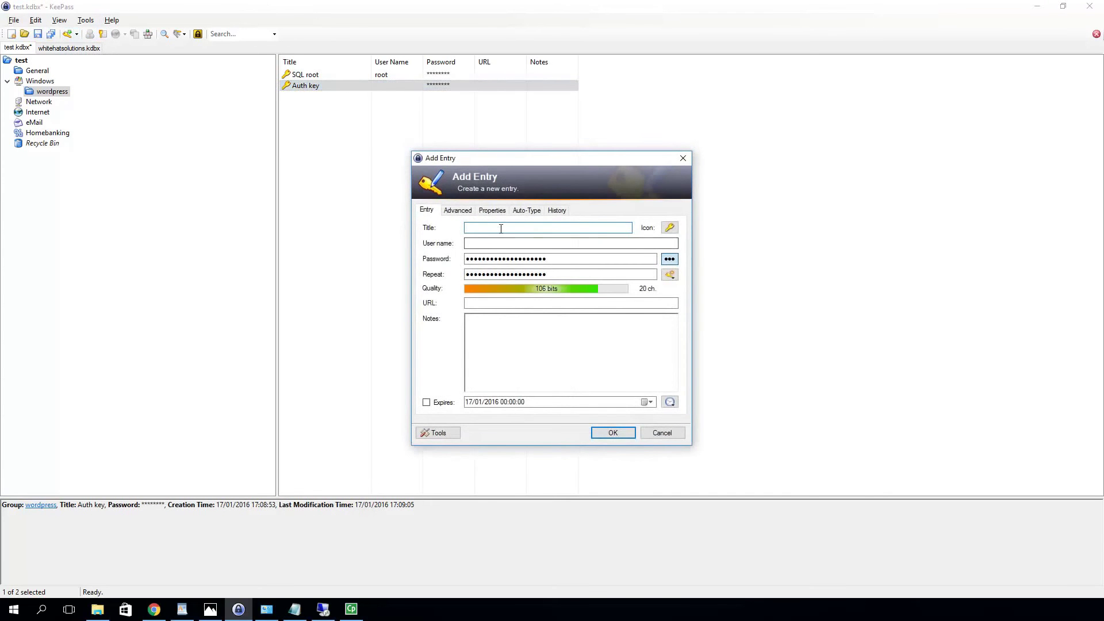
{"action": "type", "text": "Secure"}
{"action": "key", "text": "BackSpace"}
{"action": "type", "text": "re"}
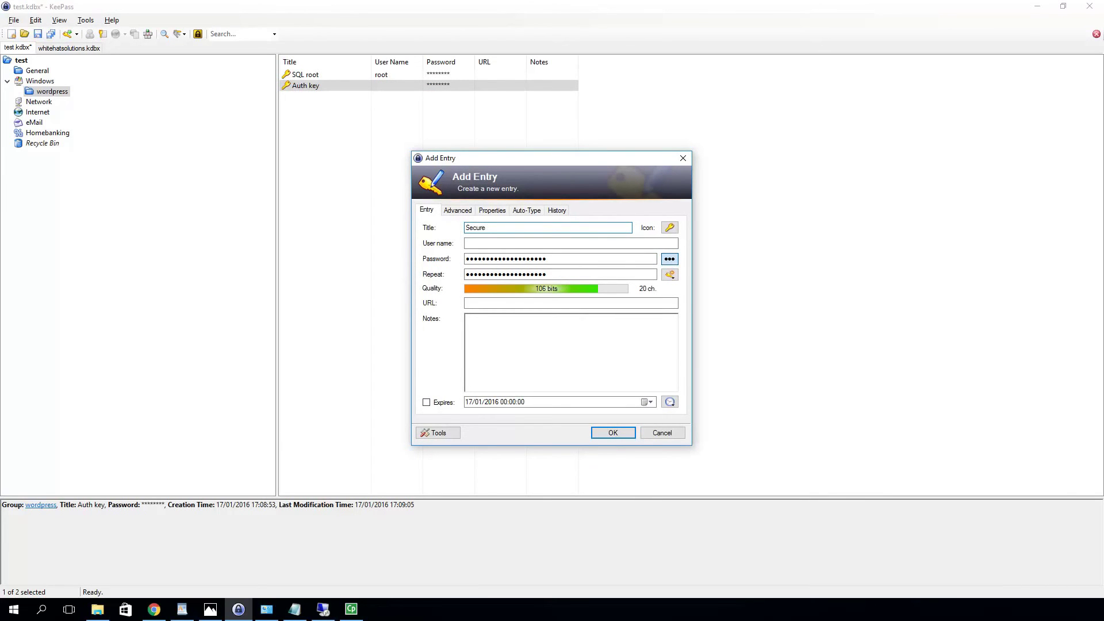
{"action": "type", "text": " Auth key"}
{"action": "left_click", "coordinate": [614, 433]}
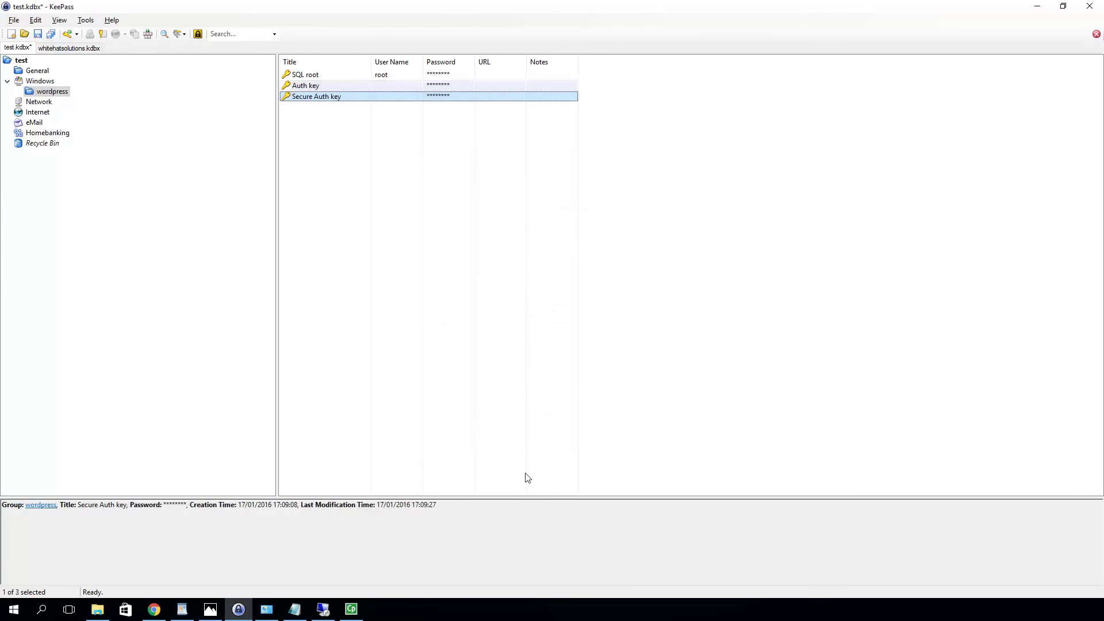
Add 'logged in key' and 'nounce key' entries, then select all four new key entries
{"action": "left_click", "coordinate": [69, 35]}
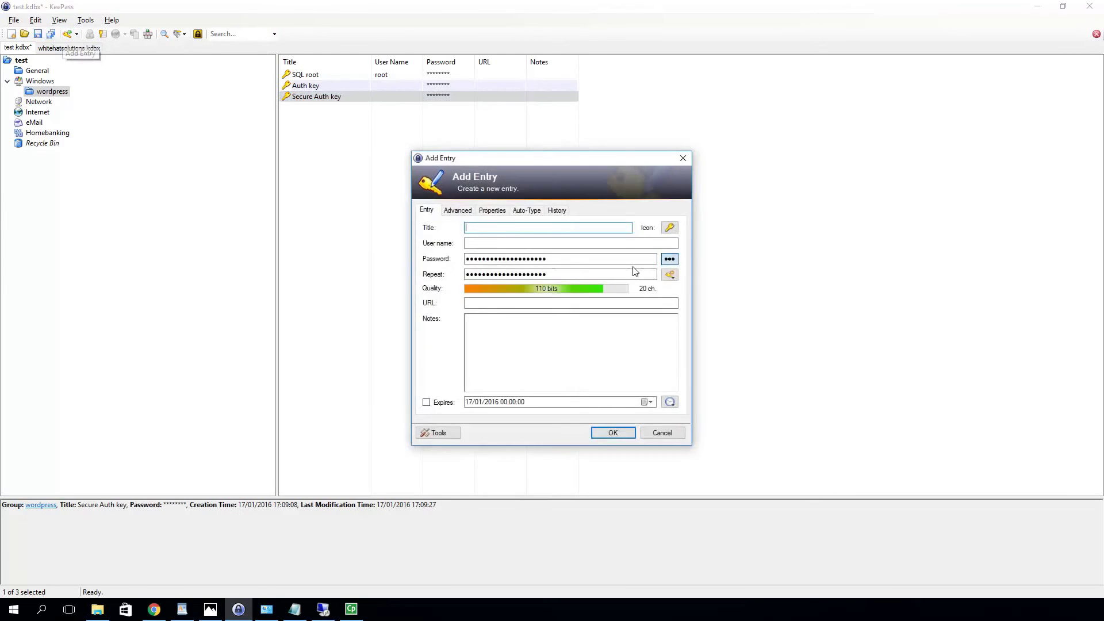
{"action": "type", "text": "logged inn"}
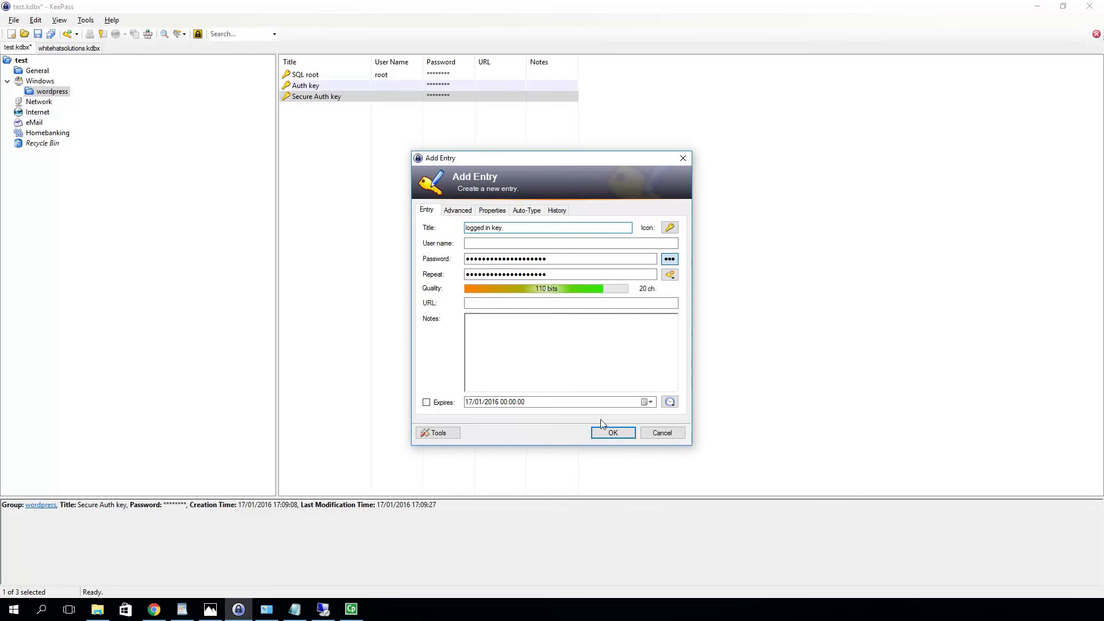
{"action": "left_click", "coordinate": [606, 437]}
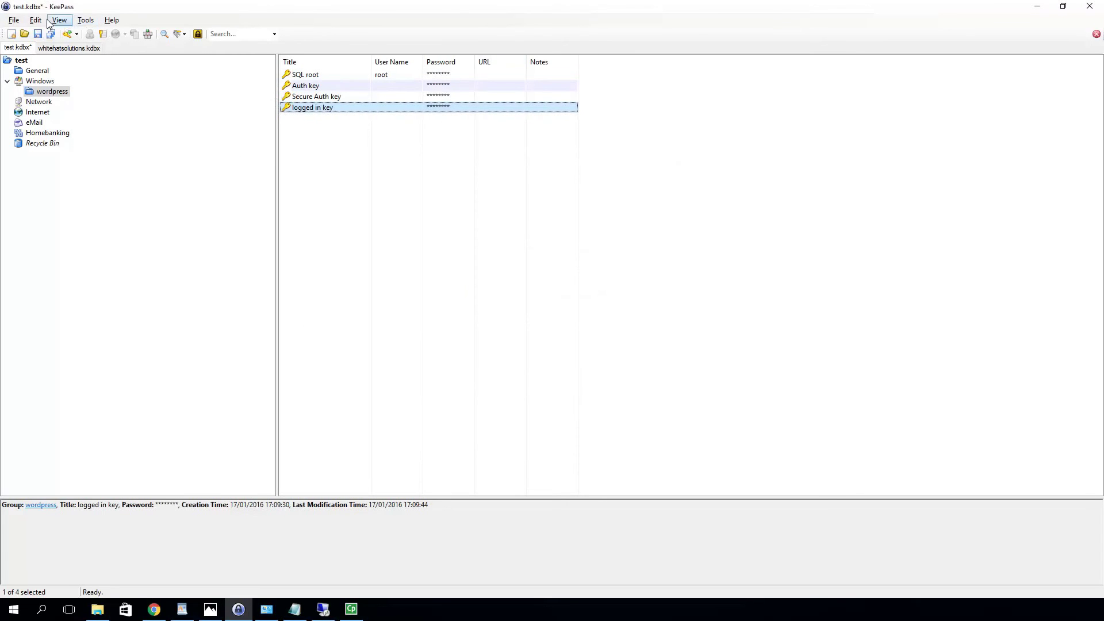
{"action": "left_click", "coordinate": [64, 35]}
{"action": "type", "text": "nounce"}
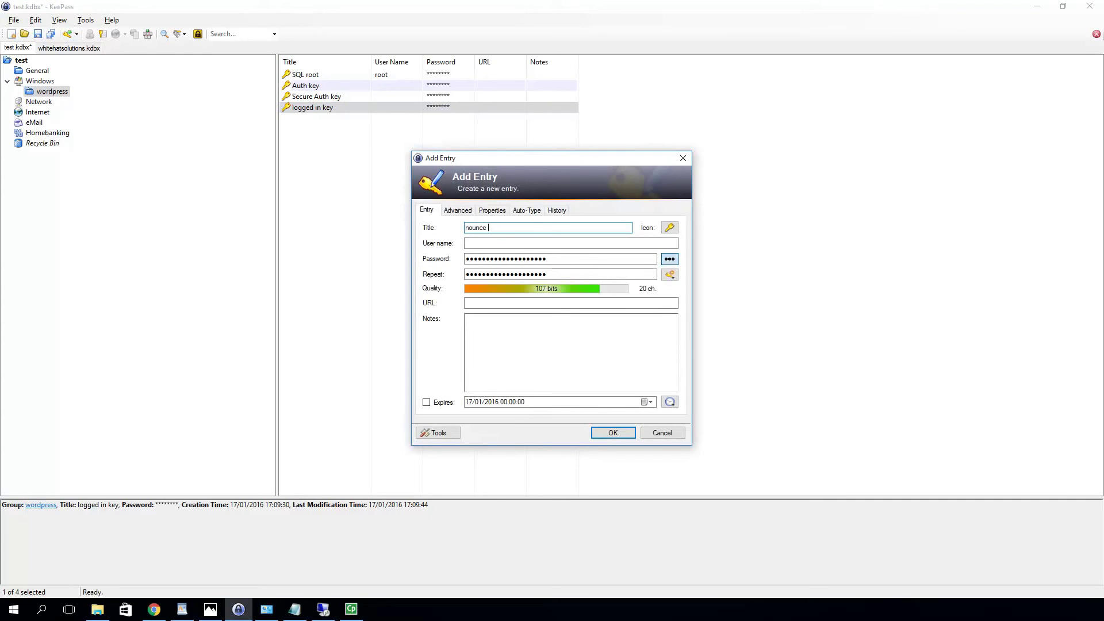
{"action": "type", "text": " ie key"}
{"action": "left_click", "coordinate": [608, 436]}
{"action": "left_click", "coordinate": [304, 87], "text": "shift"}
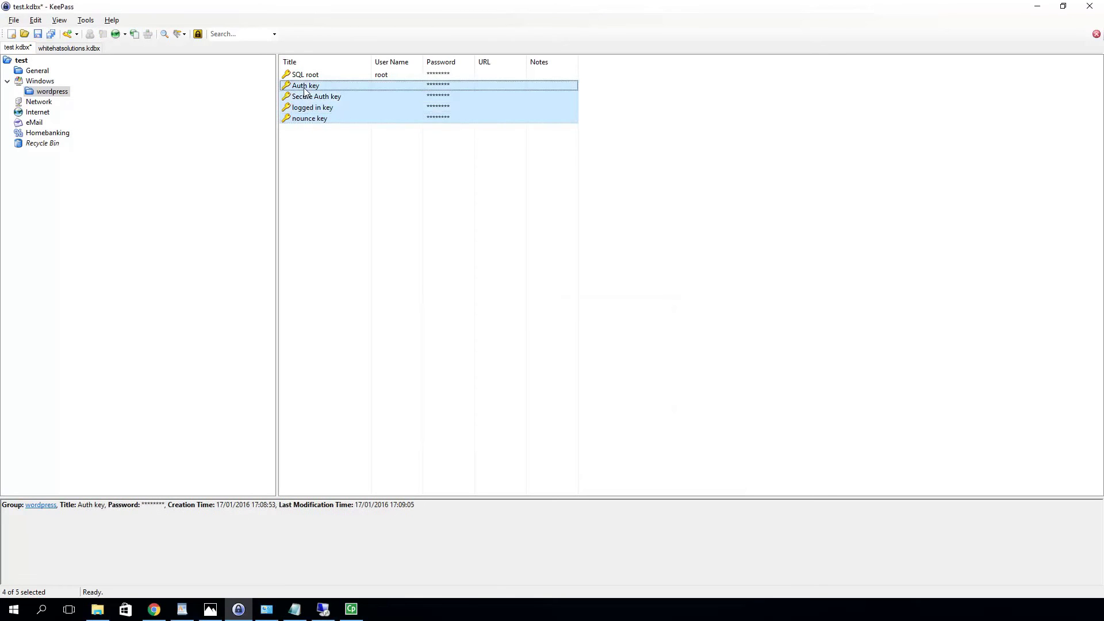
Duplicate the four selected key entries
{"action": "right_click", "coordinate": [325, 118]}
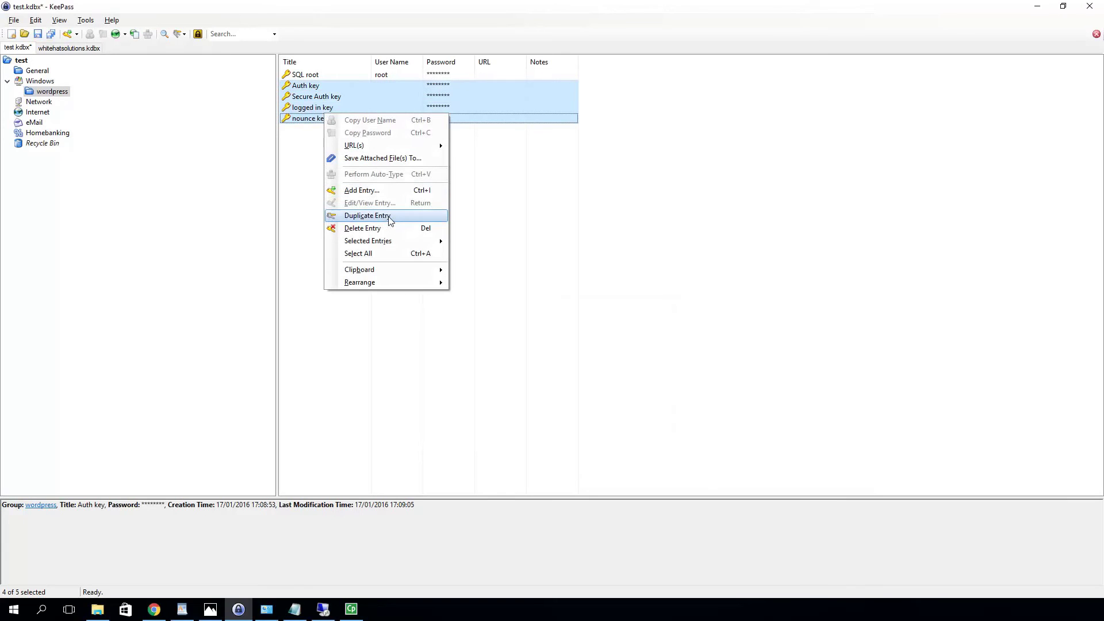
{"action": "left_click", "coordinate": [390, 220]}
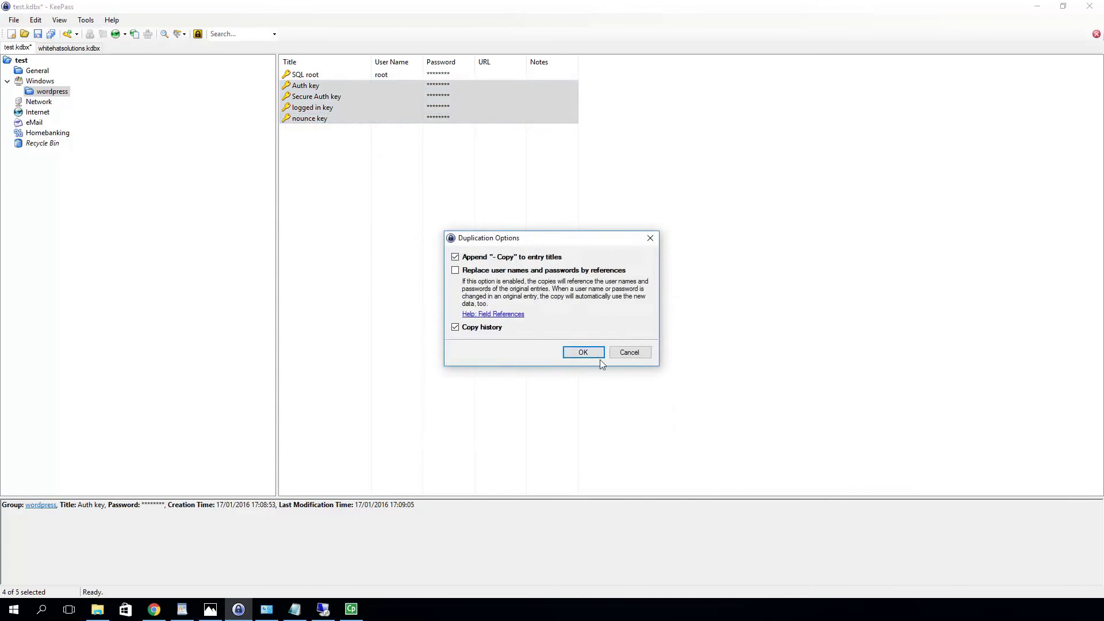
{"action": "left_click", "coordinate": [583, 352]}
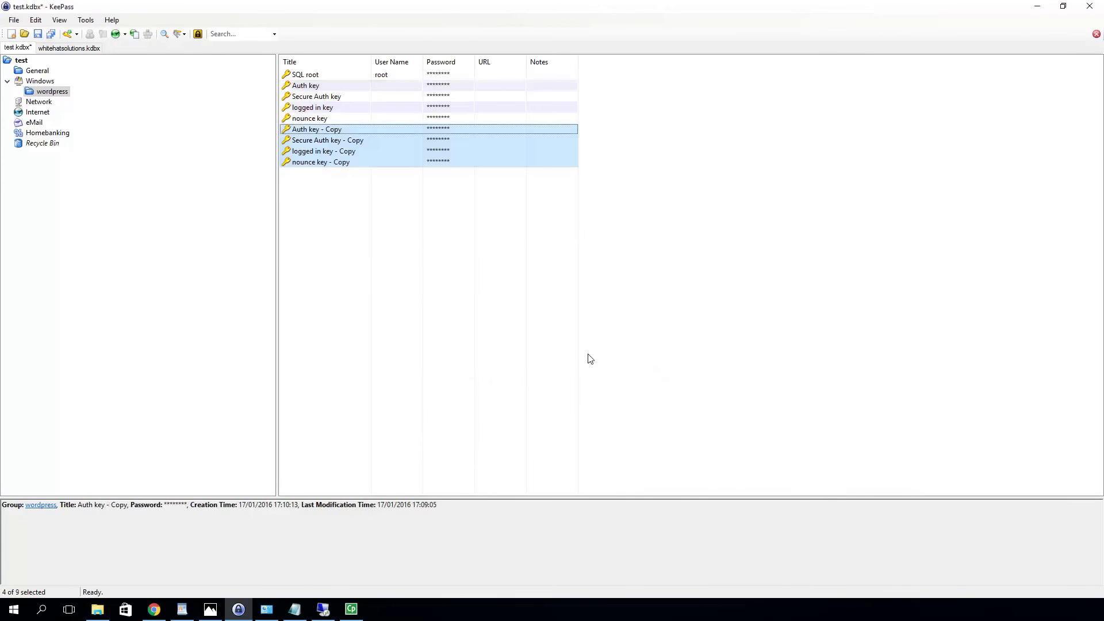
Rename the Auth key copy to 'Auth salt' with a new 128-bit hex key password
{"action": "left_click", "coordinate": [336, 131]}
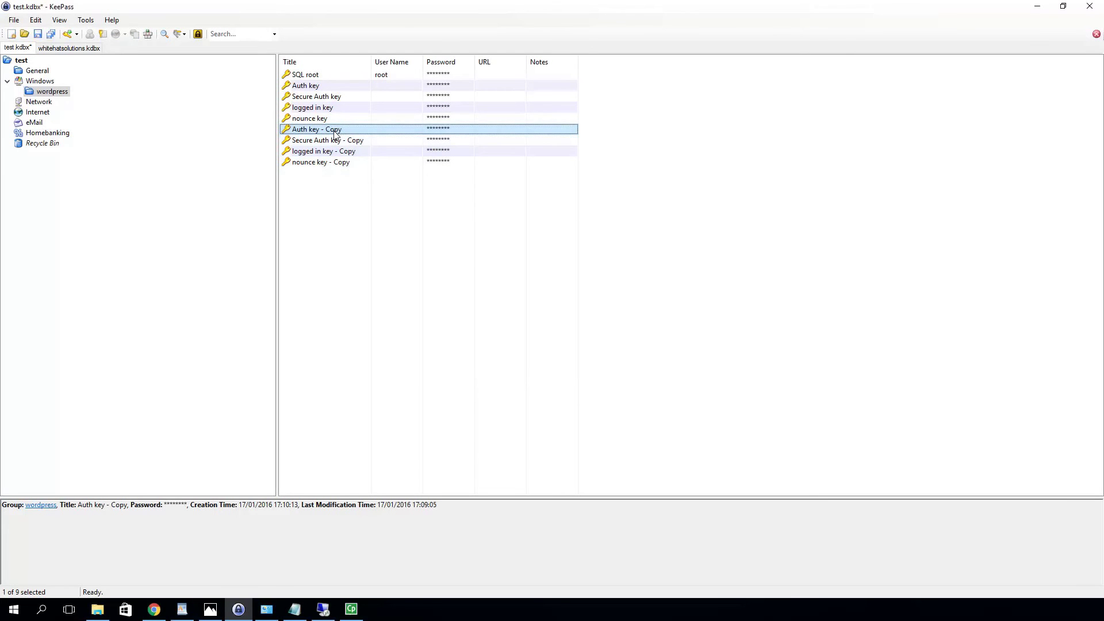
{"action": "double_click", "coordinate": [336, 132]}
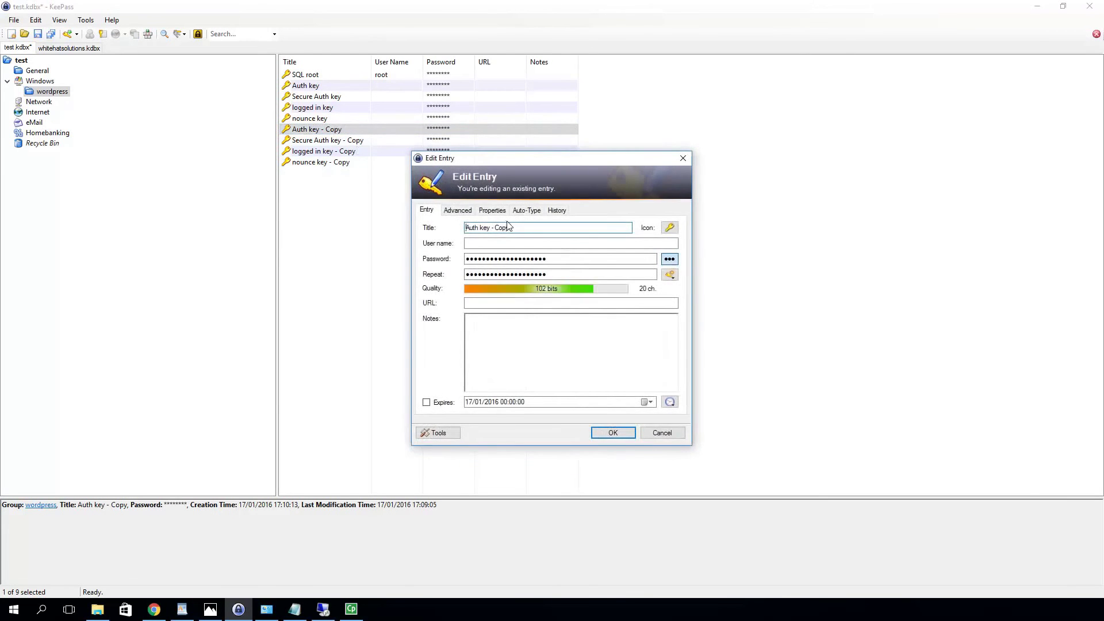
{"action": "left_click_drag", "start_coordinate": [511, 228], "coordinate": [481, 228]}
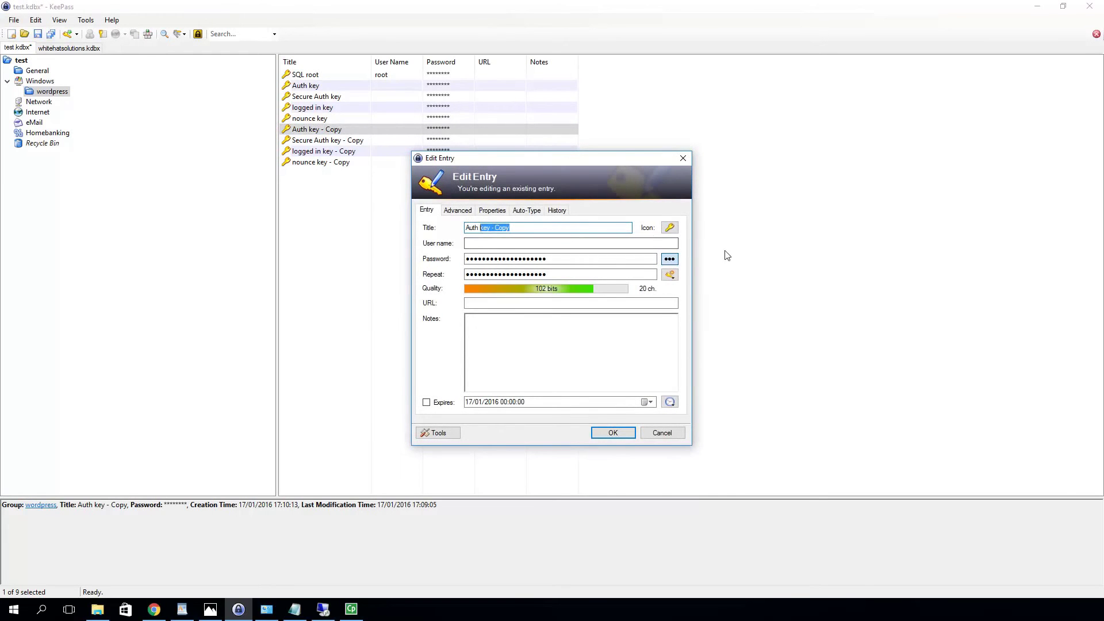
{"action": "type", "text": "salt"}
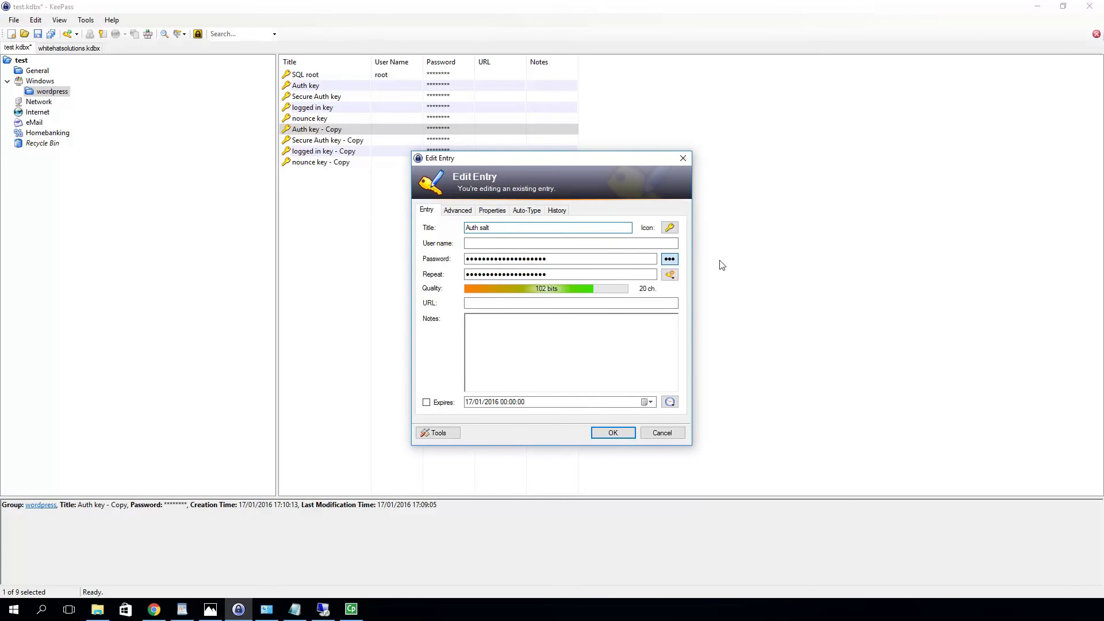
{"action": "left_click", "coordinate": [671, 275]}
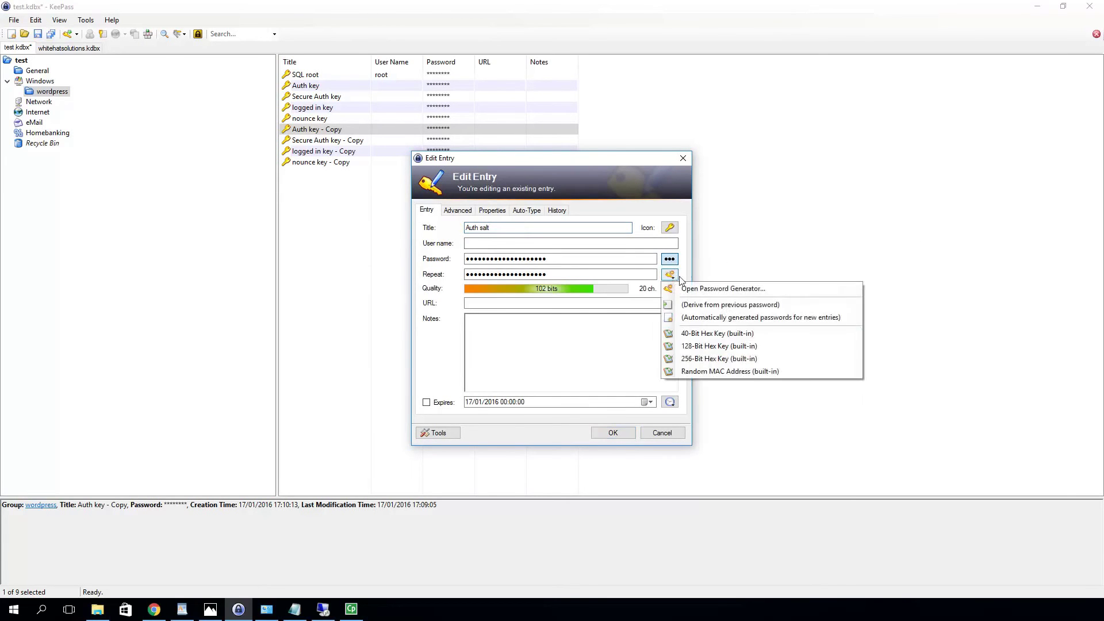
{"action": "left_click", "coordinate": [753, 348]}
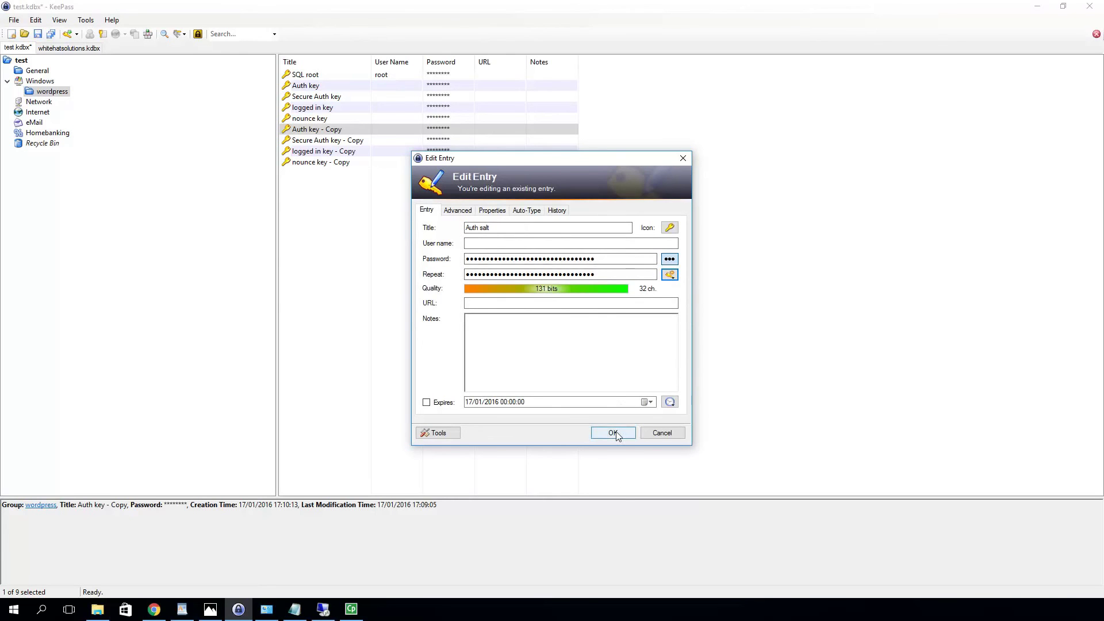
{"action": "left_click", "coordinate": [613, 433]}
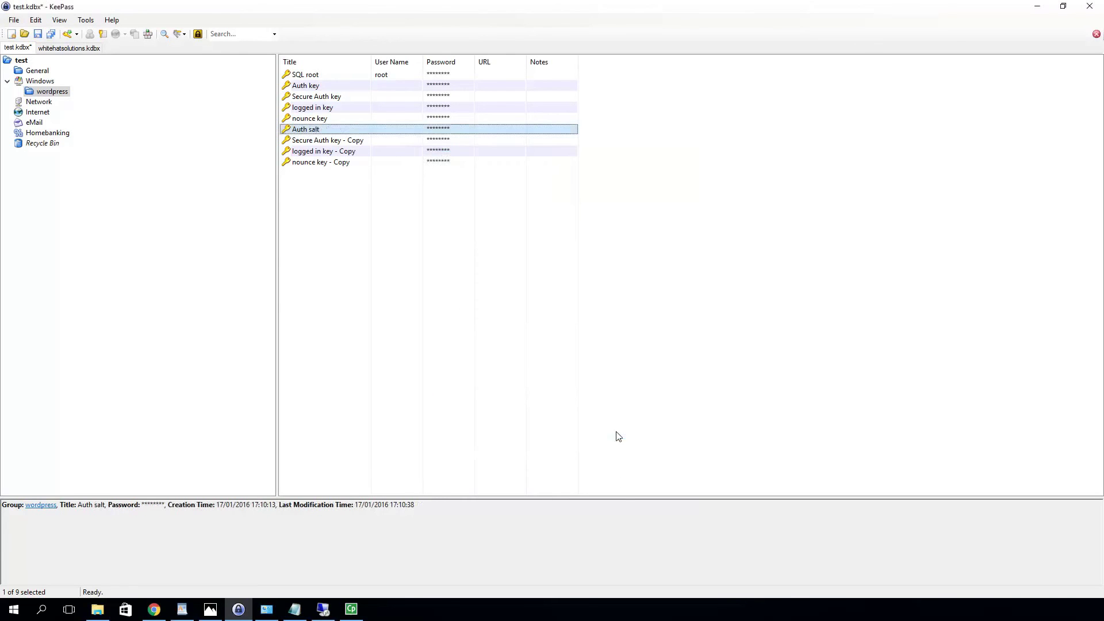
Rename the Secure Auth key copy to 'Secure Auth salt' with a new 128-bit hex key
{"action": "double_click", "coordinate": [332, 143]}
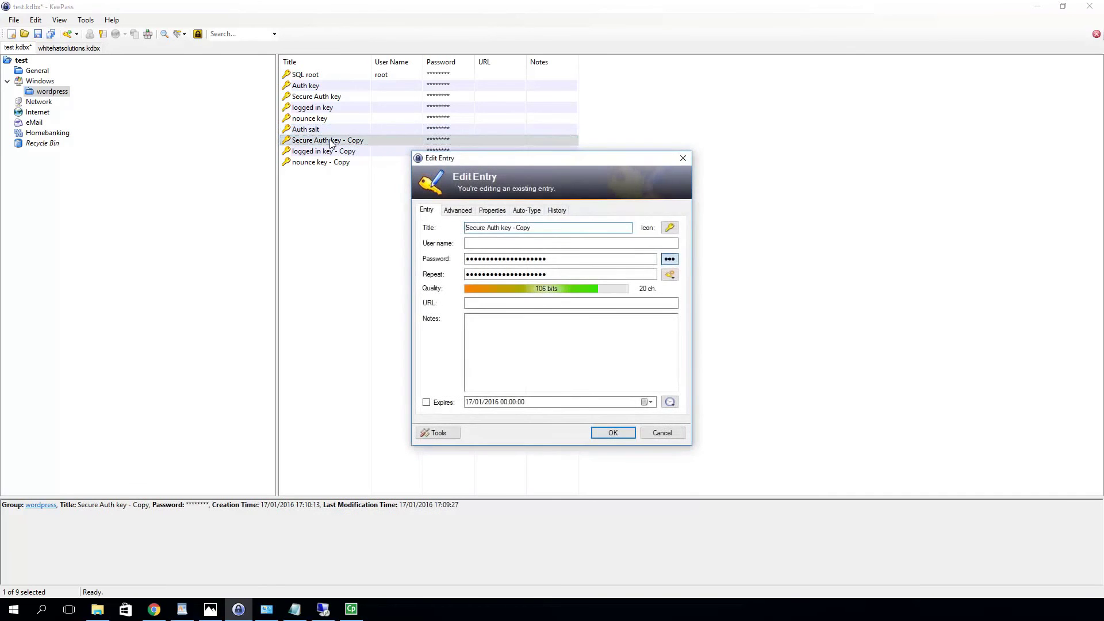
{"action": "left_click_drag", "start_coordinate": [555, 228], "coordinate": [502, 229]}
{"action": "type", "text": "salt"}
{"action": "left_click", "coordinate": [670, 275]}
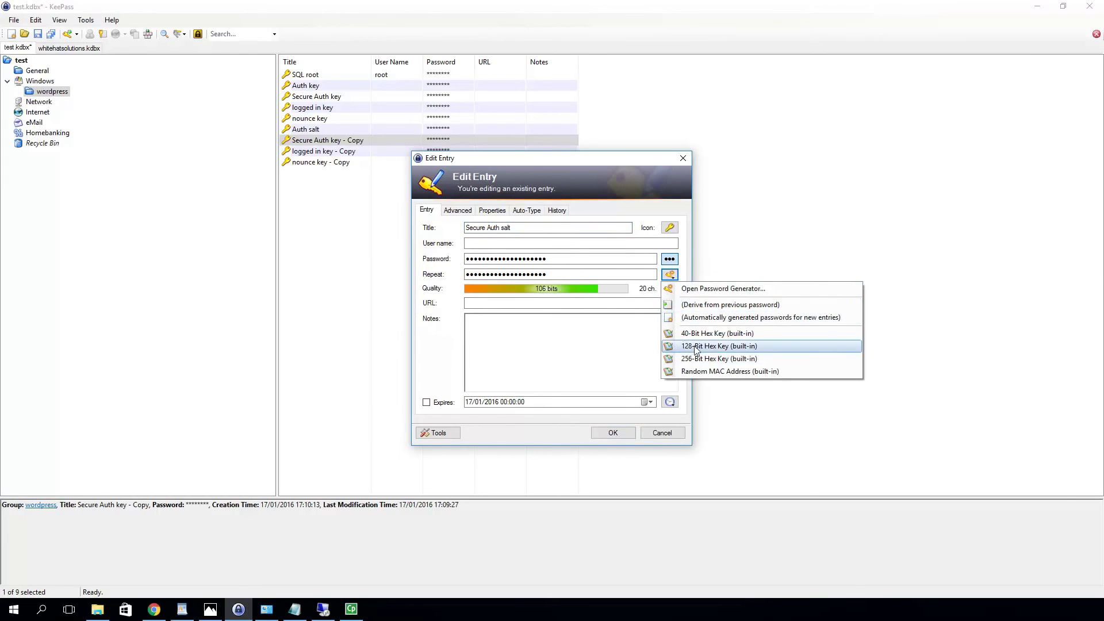
{"action": "left_click", "coordinate": [696, 346]}
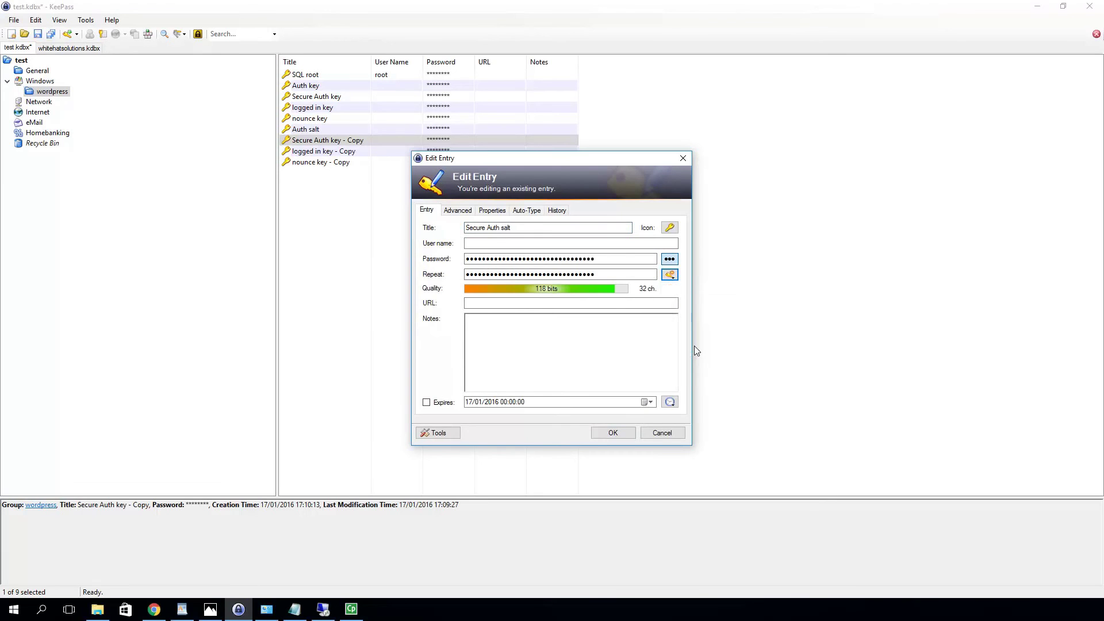
{"action": "left_click", "coordinate": [613, 433]}
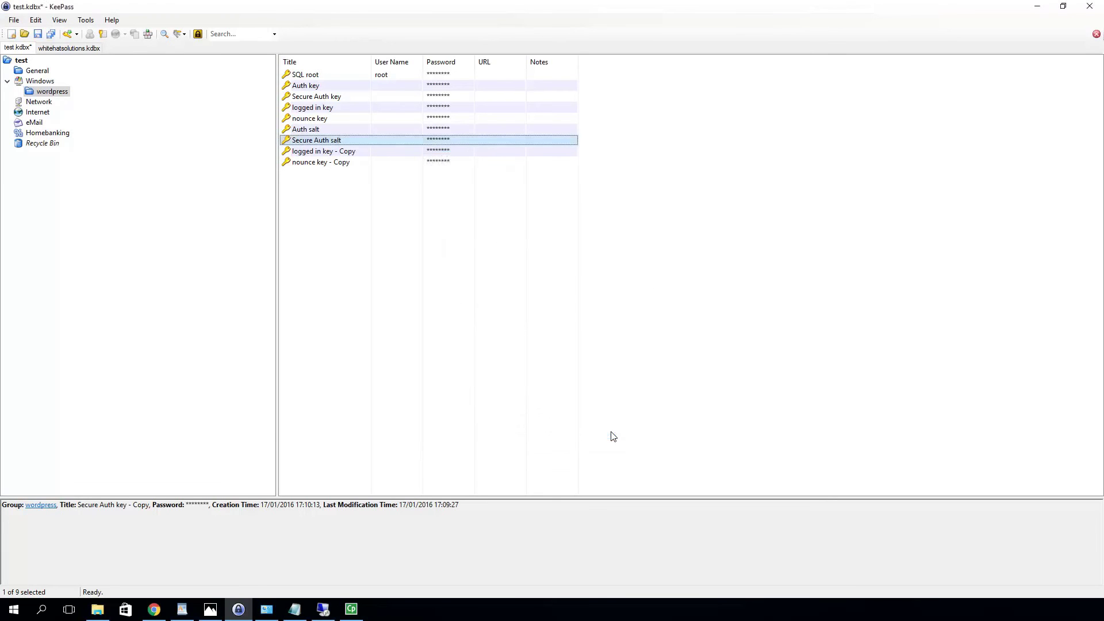
Rename the logged in key copy to 'logged in salt' with a new 128-bit hex key
{"action": "double_click", "coordinate": [330, 152]}
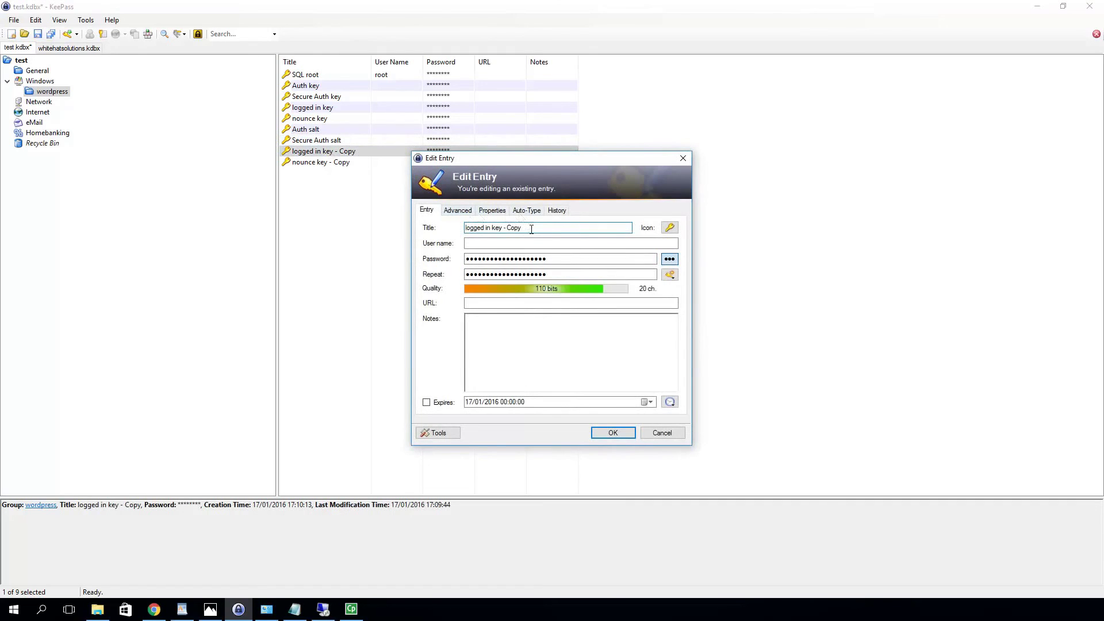
{"action": "key", "text": "ctrl+shift+Left"}
{"action": "key", "text": "ctrl+shift+Left"}
{"action": "key", "text": "ctrl+shift+Left"}
{"action": "type", "text": "sal"}
{"action": "left_click", "coordinate": [669, 274]}
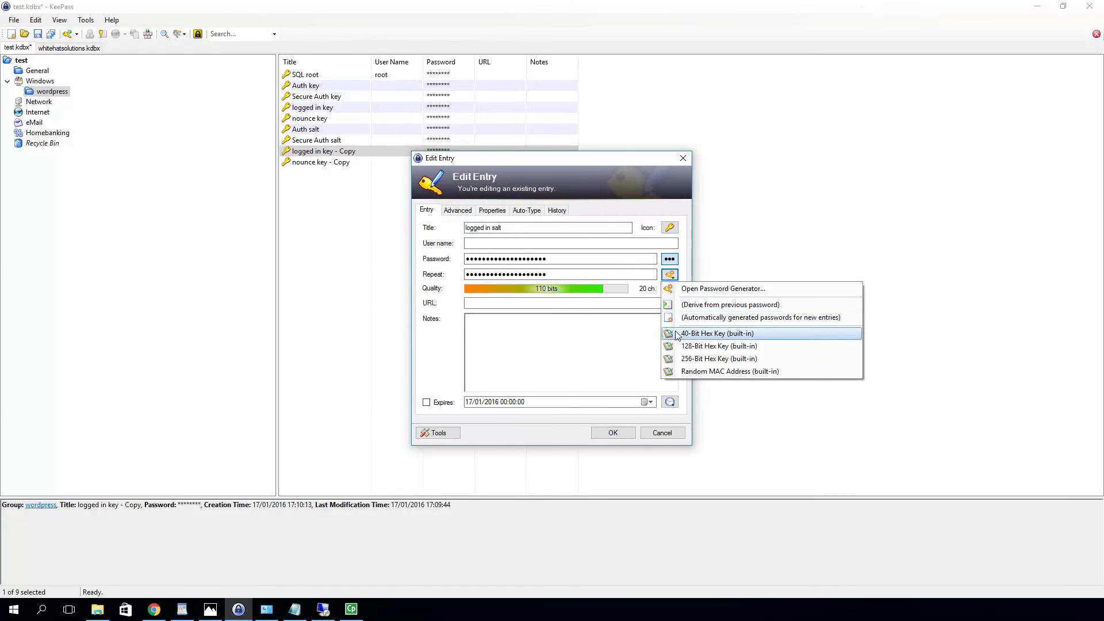
{"action": "left_click", "coordinate": [709, 347]}
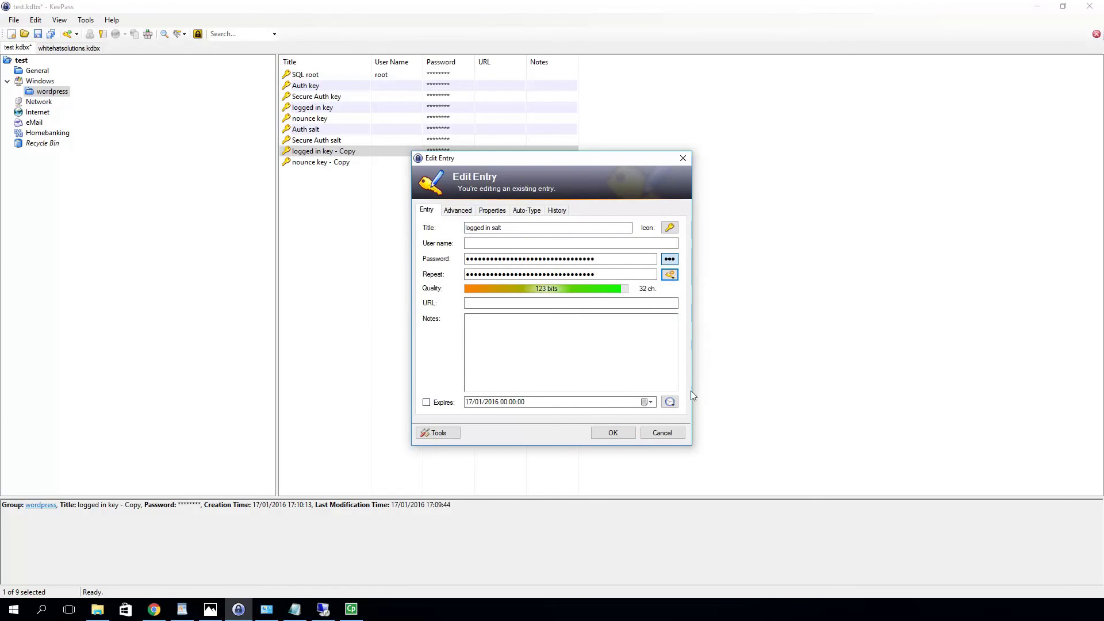
{"action": "left_click", "coordinate": [614, 433]}
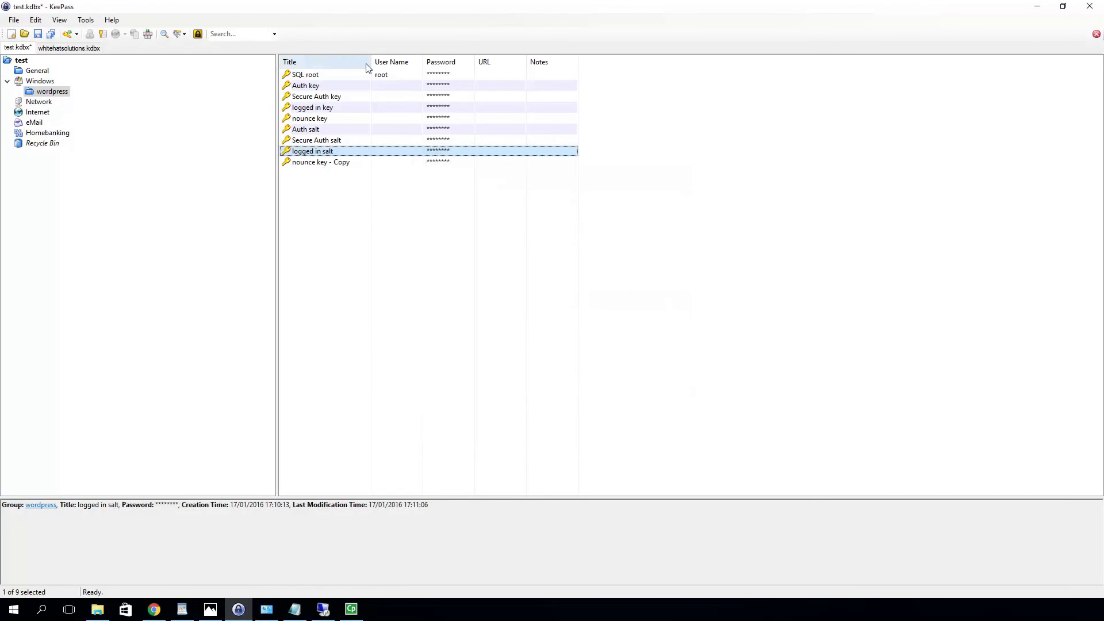
Rename the nounce key copy to 'nounce salt' with a new 128-bit hex key
{"action": "double_click", "coordinate": [322, 163]}
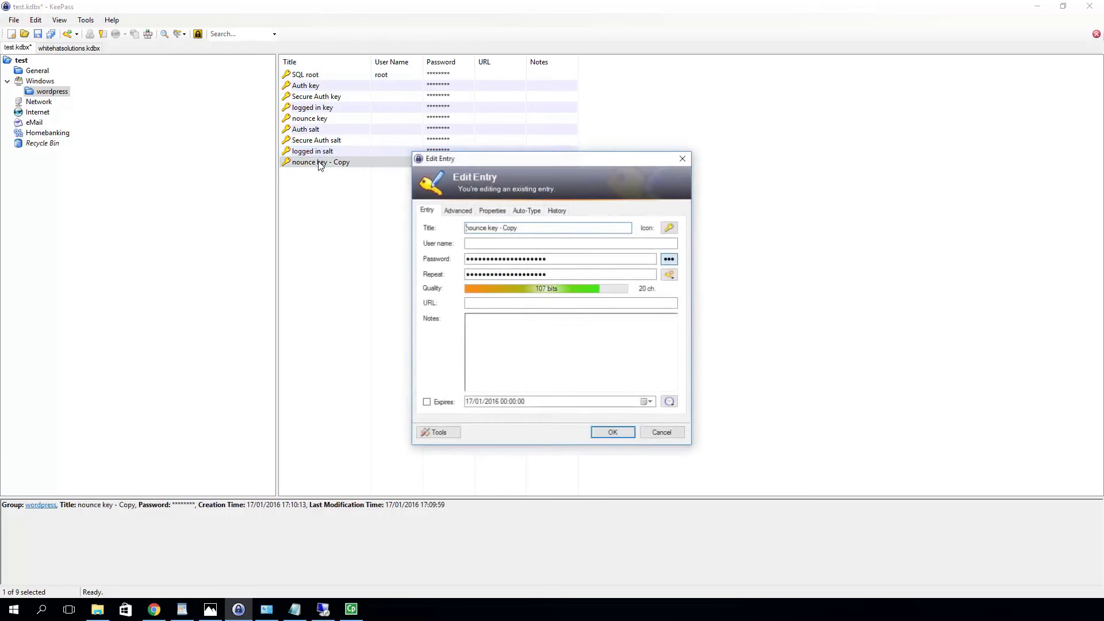
{"action": "left_click_drag", "start_coordinate": [523, 229], "coordinate": [490, 229]}
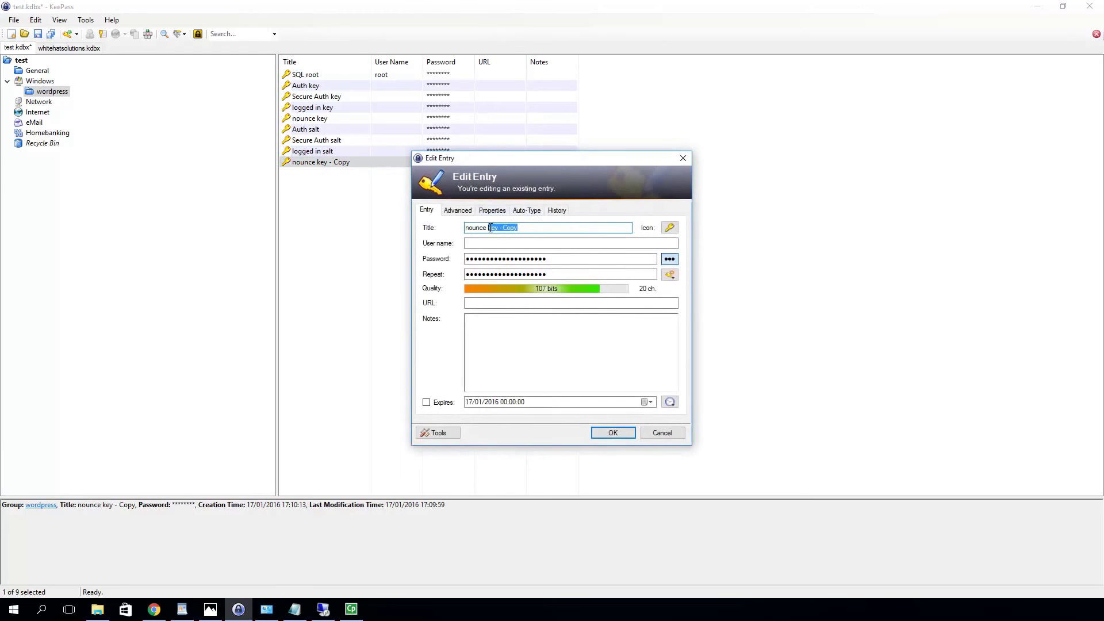
{"action": "key", "text": "BackSpace"}
{"action": "key", "text": "BackSpace"}
{"action": "type", "text": "sakt"}
{"action": "left_click", "coordinate": [670, 276]}
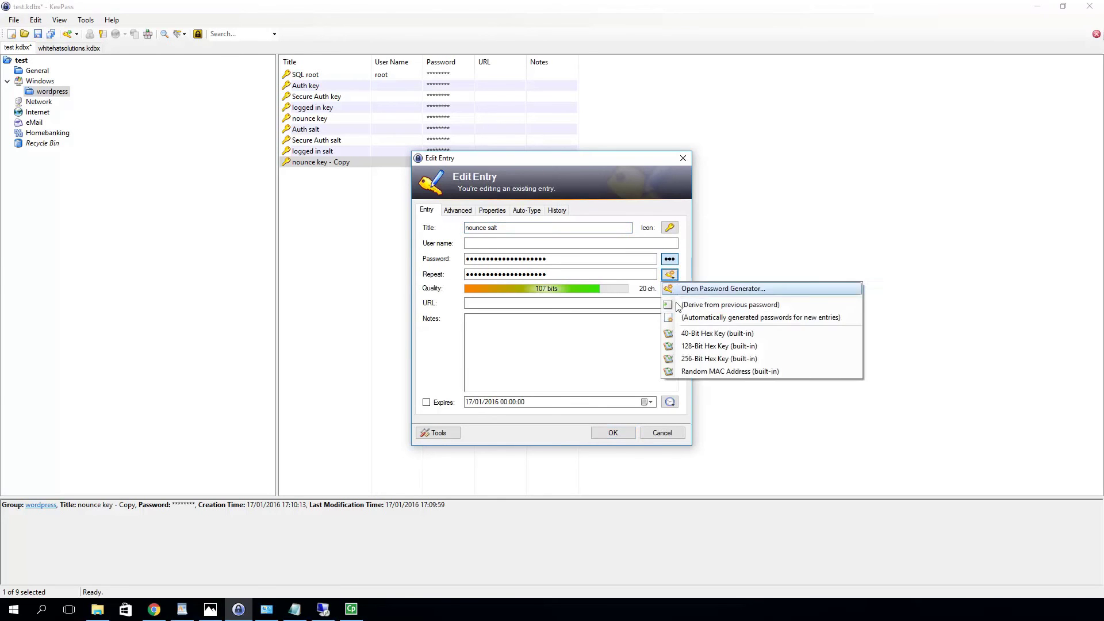
{"action": "left_click", "coordinate": [710, 347]}
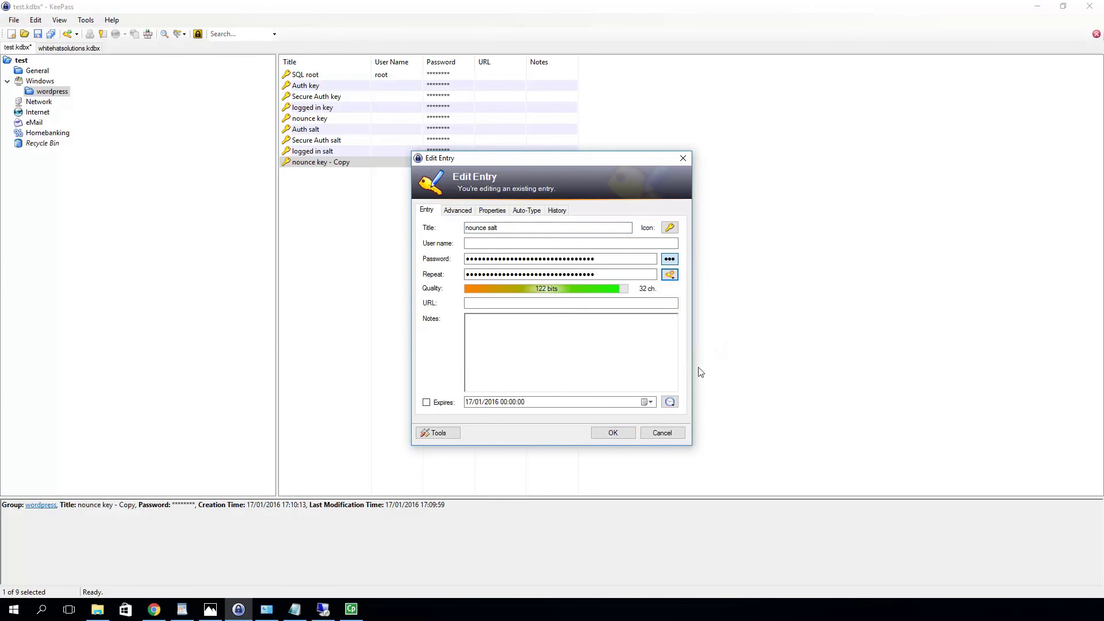
{"action": "left_click", "coordinate": [612, 434]}
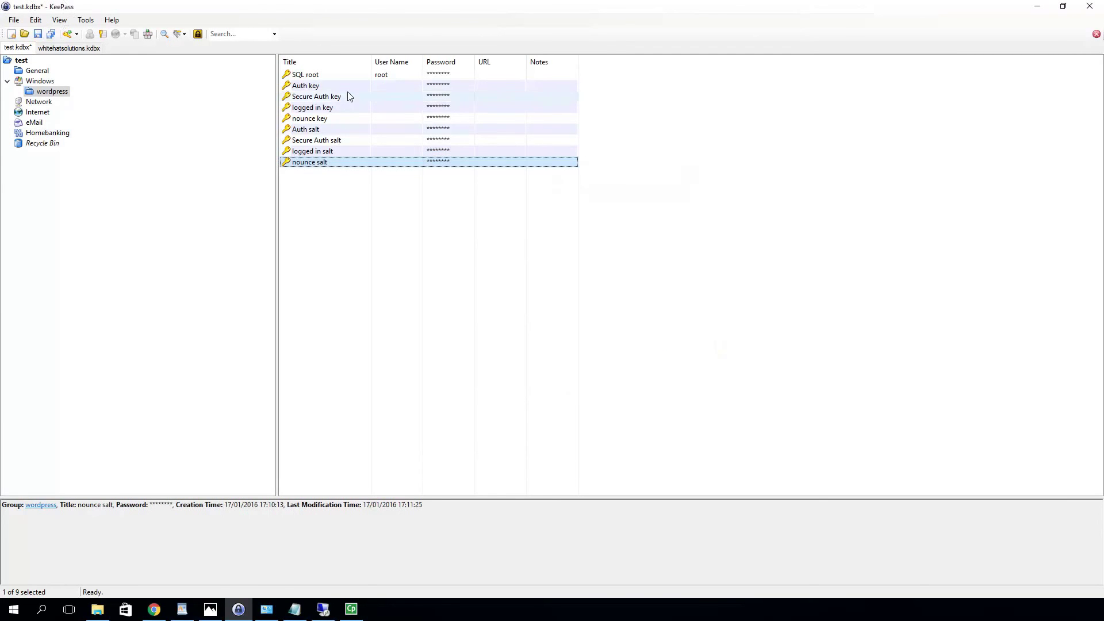
Paste the Auth key password from KeePass into the WordPress Authentication Key field
{"action": "left_click", "coordinate": [311, 87]}
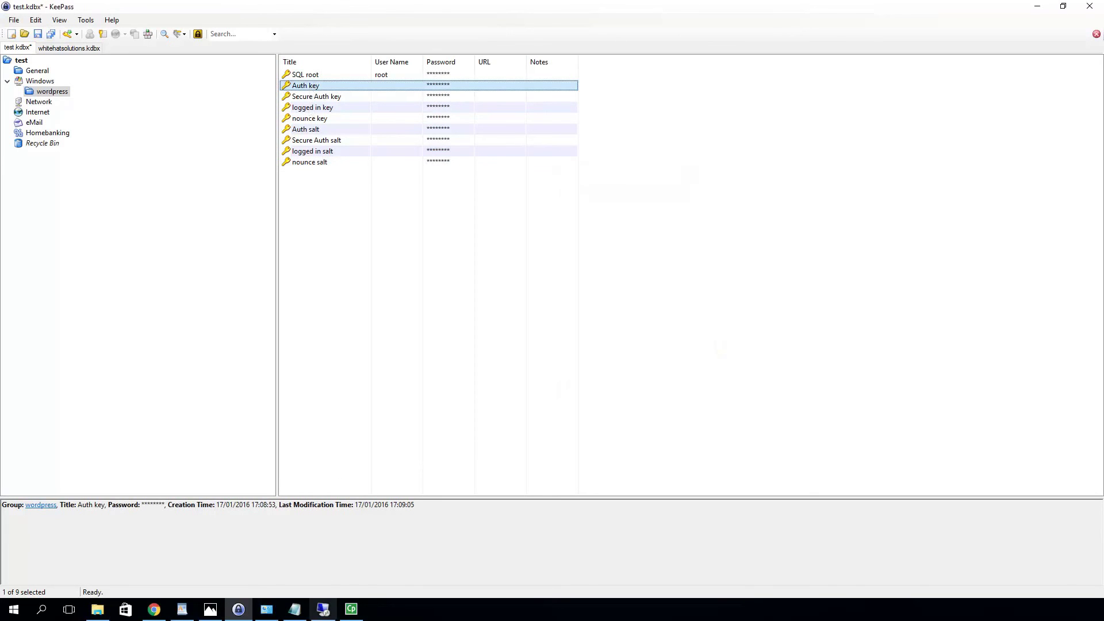
{"action": "left_click", "coordinate": [323, 611]}
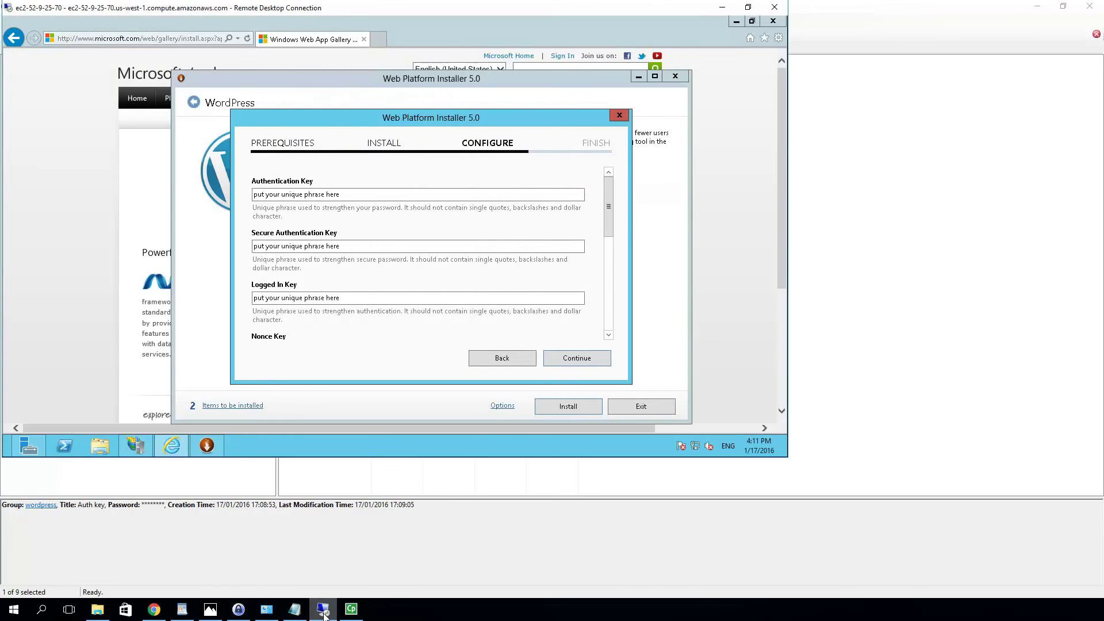
{"action": "left_click", "coordinate": [323, 612]}
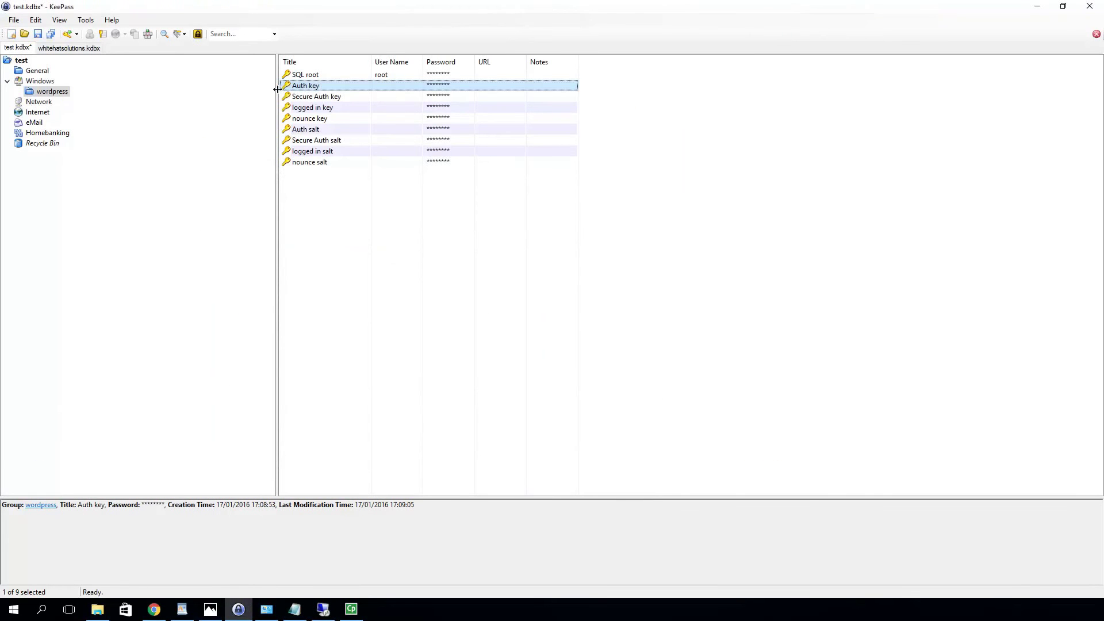
{"action": "right_click", "coordinate": [319, 87]}
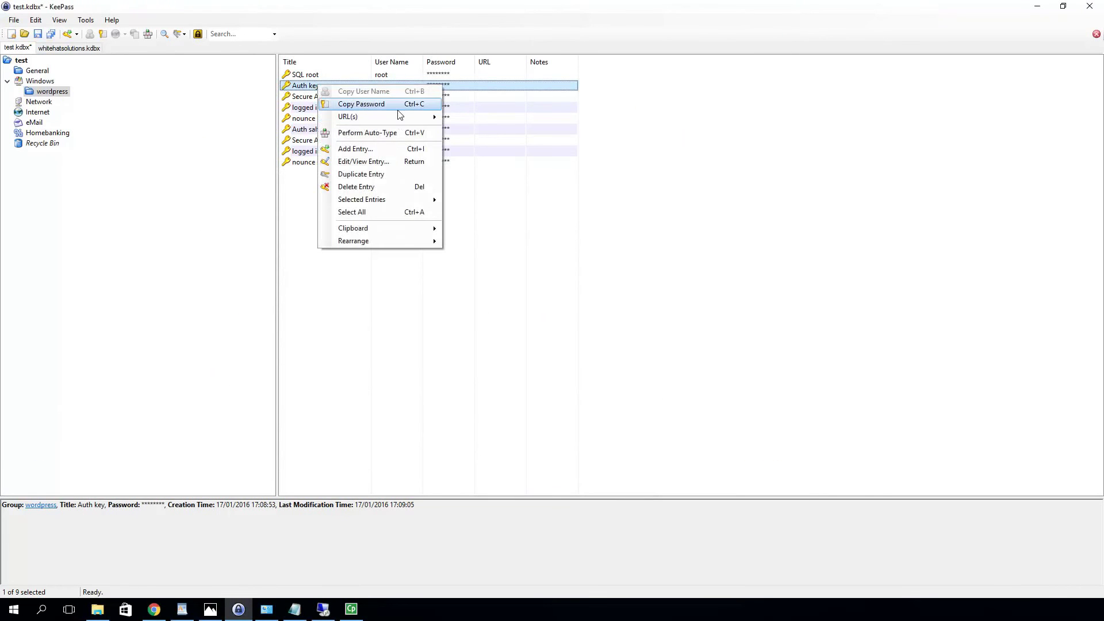
{"action": "left_click", "coordinate": [380, 101]}
{"action": "key", "text": "alt+Tab"}
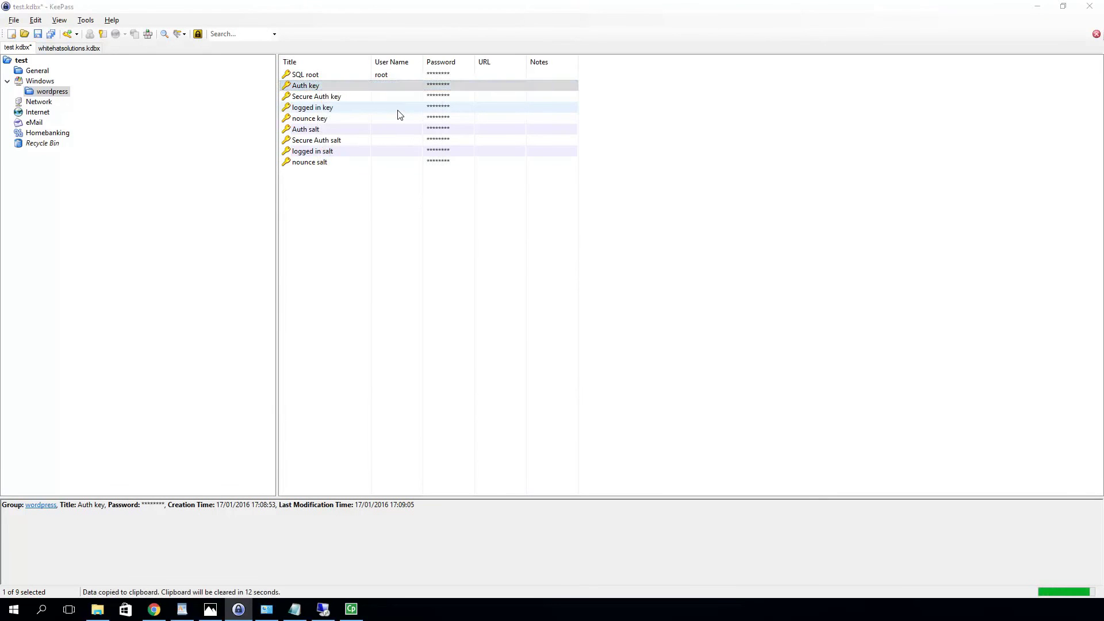
{"action": "left_click", "coordinate": [332, 194]}
{"action": "key", "text": "ctrl+v"}
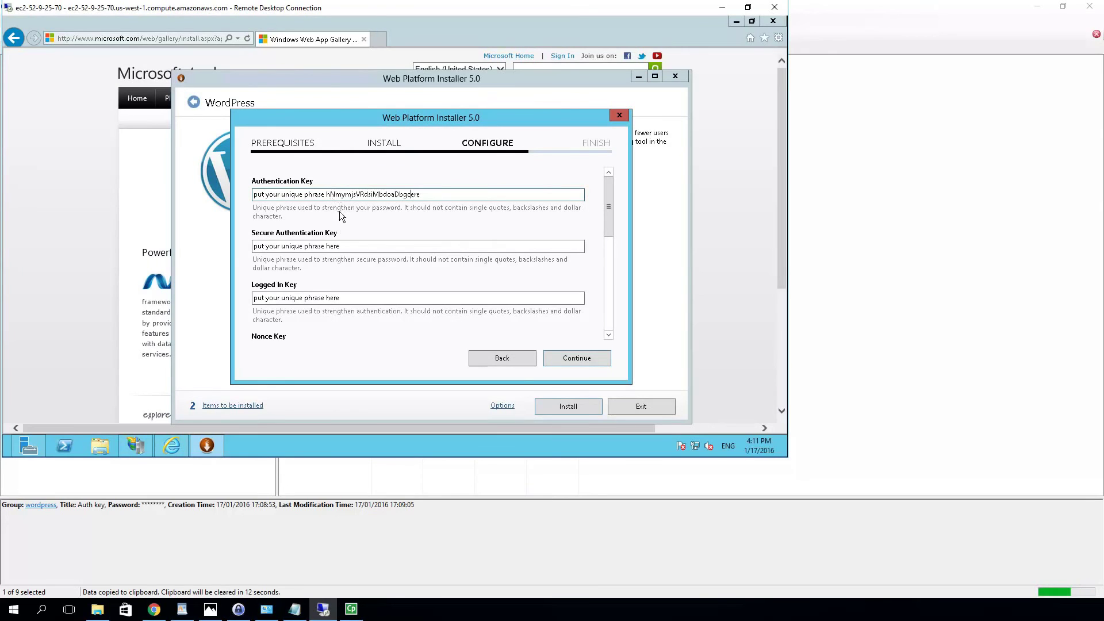
{"action": "key", "text": "ctrl+a"}
{"action": "key", "text": "ctrl+v"}
Fill the Nonce Salt field with the nounce salt password copied from KeePass
{"action": "left_click", "coordinate": [354, 245]}
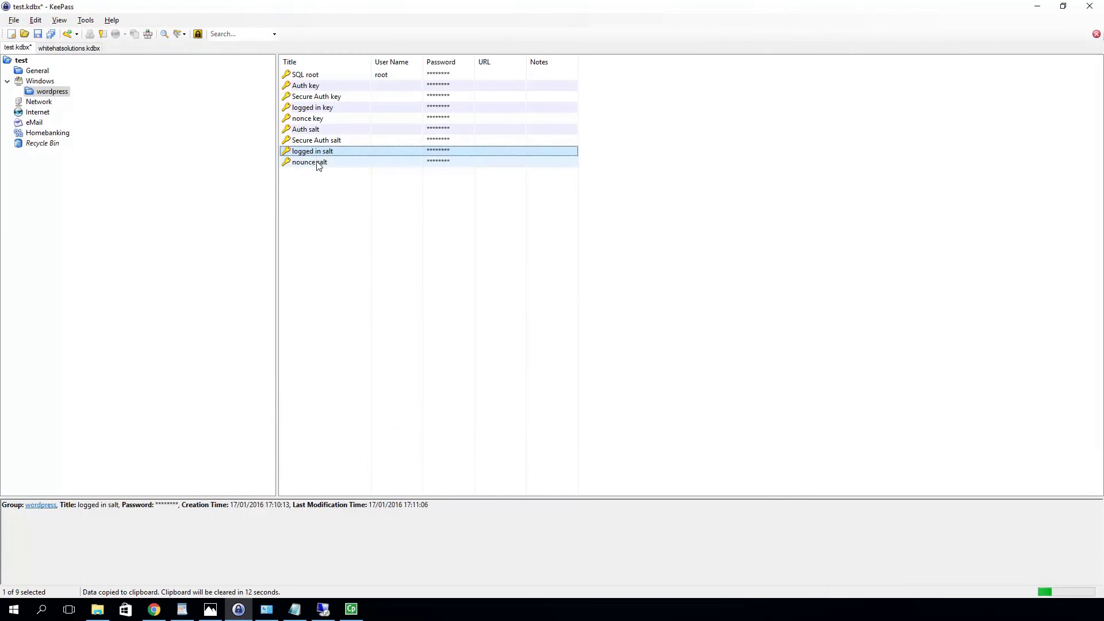
{"action": "right_click", "coordinate": [317, 162]}
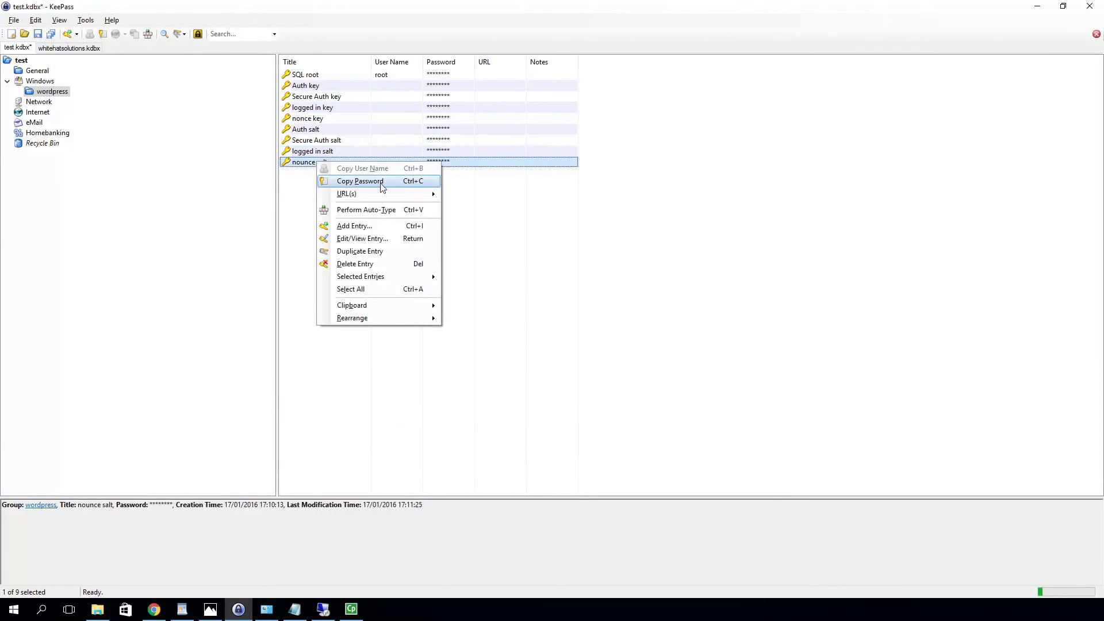
{"action": "left_click", "coordinate": [380, 183]}
{"action": "key", "text": "alt+Tab"}
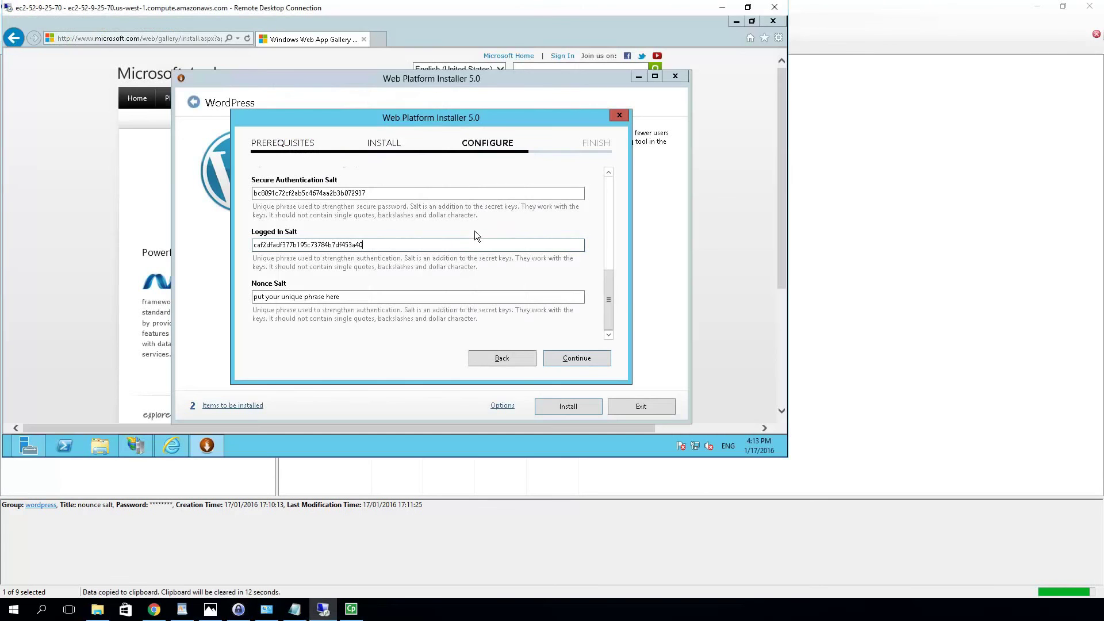
{"action": "left_click", "coordinate": [391, 297]}
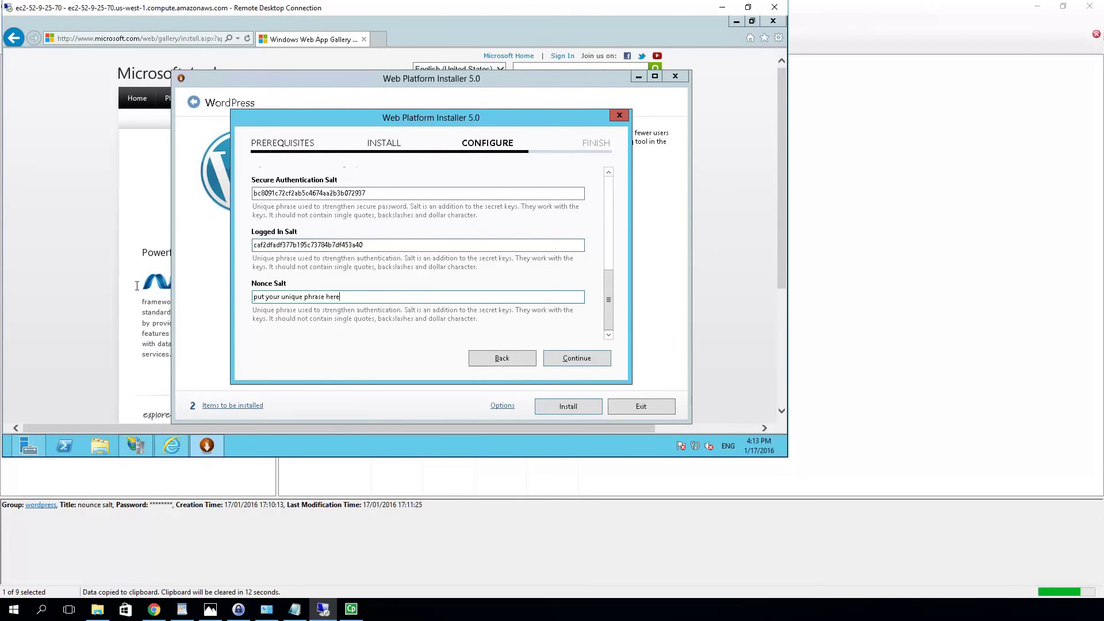
{"action": "key", "text": "ctrl+a"}
{"action": "key", "text": "ctrl+v"}
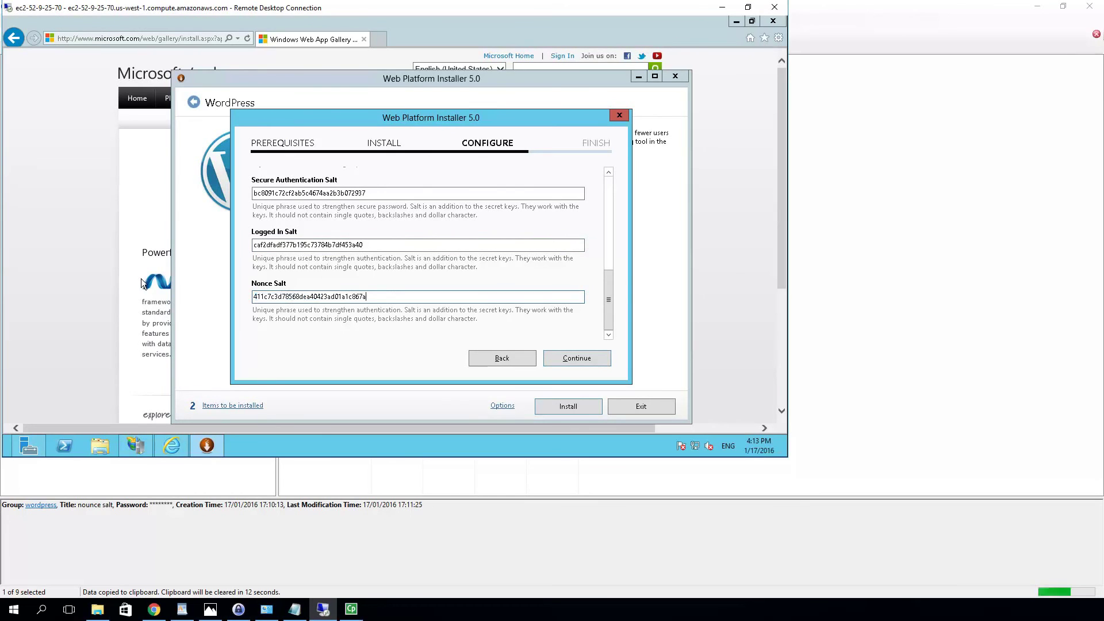
Save the KeePass database and minimize it
{"action": "left_click", "coordinate": [238, 609]}
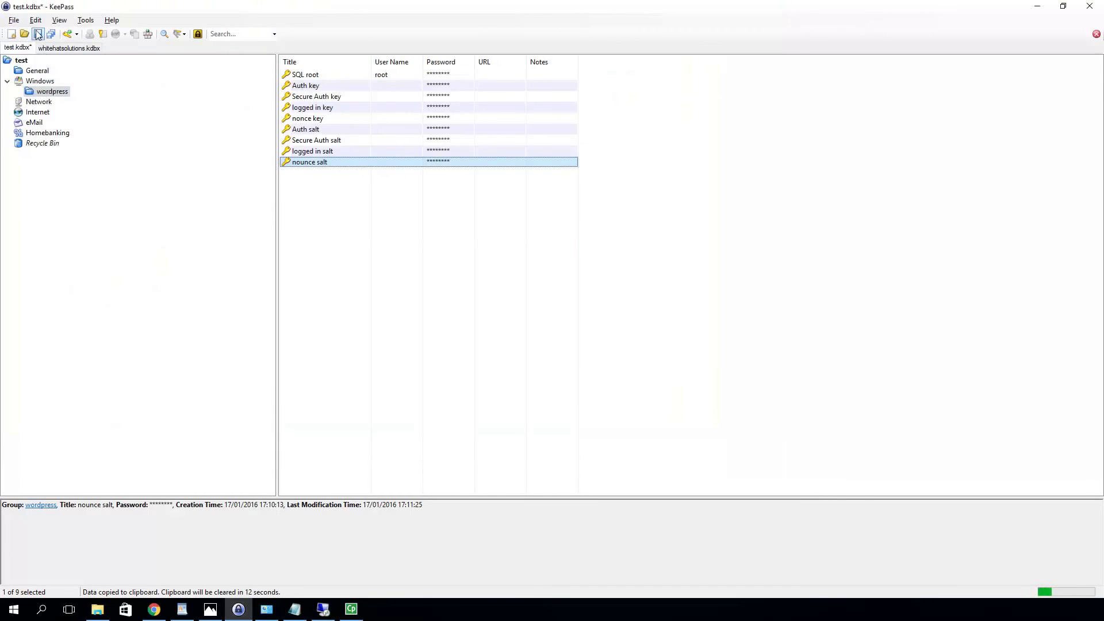
{"action": "left_click", "coordinate": [37, 34]}
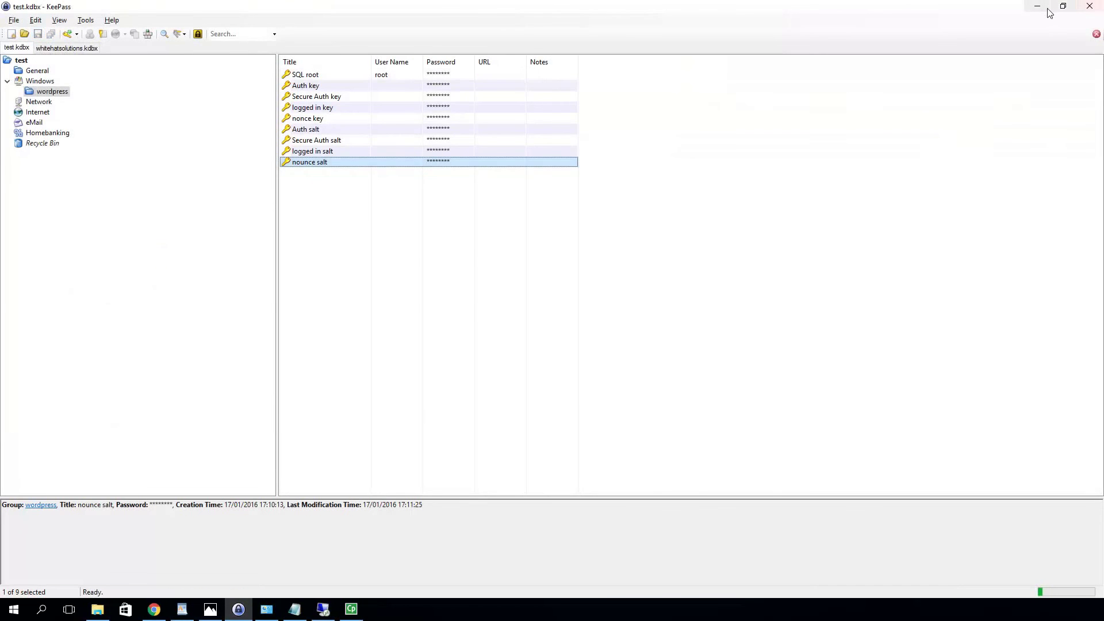
{"action": "left_click", "coordinate": [1038, 7]}
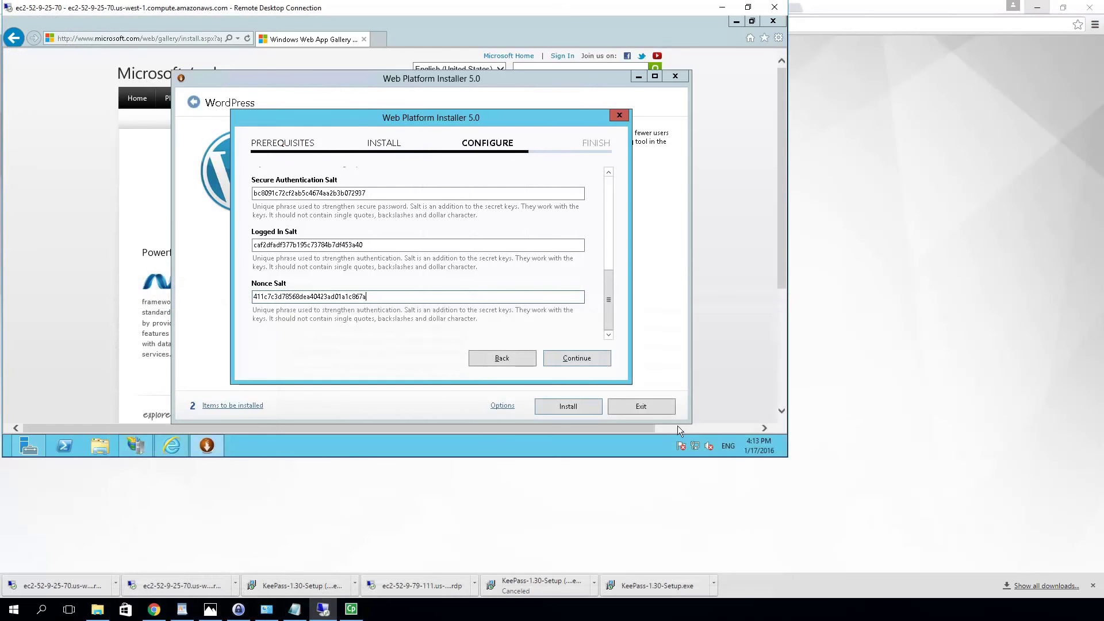
Finish the WordPress installation and copy its database password settings to the clipboard
{"action": "left_click", "coordinate": [569, 358]}
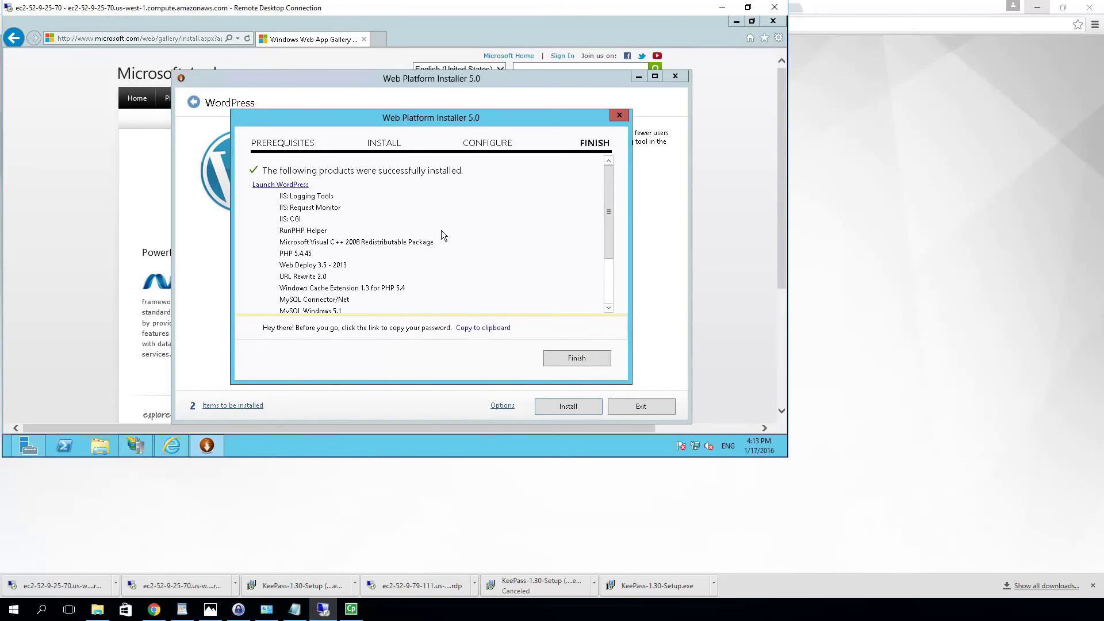
{"action": "scroll", "coordinate": [440, 230], "scroll_direction": "down", "scroll_amount": 5}
{"action": "scroll", "coordinate": [444, 222], "scroll_direction": "up", "scroll_amount": 5}
{"action": "scroll", "coordinate": [444, 222], "scroll_direction": "down", "scroll_amount": 5}
{"action": "scroll", "coordinate": [443, 222], "scroll_direction": "up", "scroll_amount": 5}
{"action": "scroll", "coordinate": [444, 222], "scroll_direction": "down", "scroll_amount": 5}
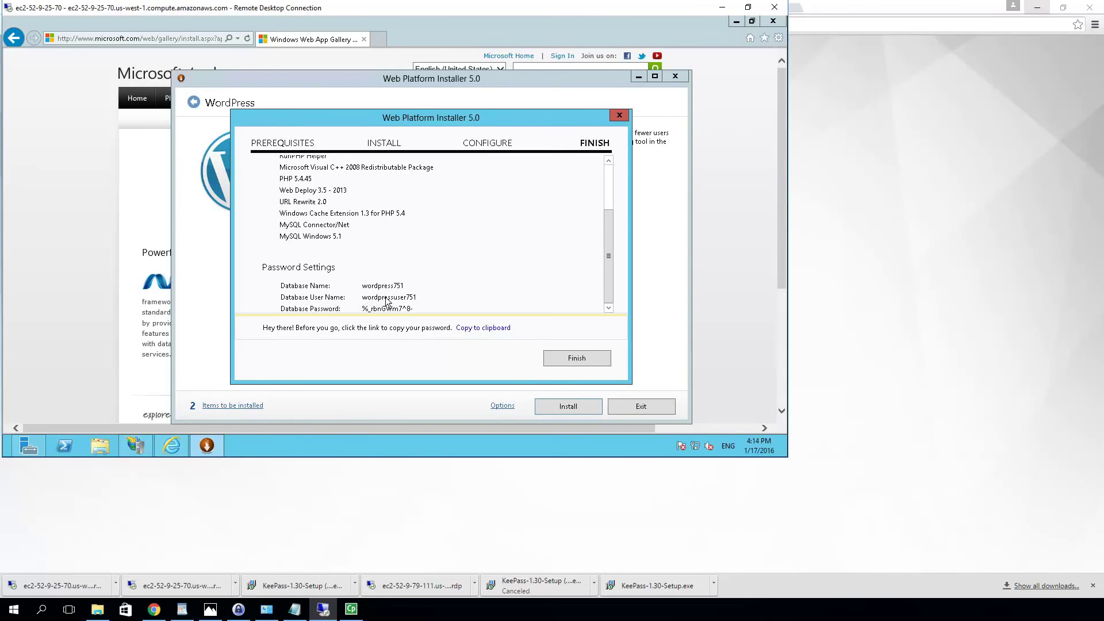
{"action": "left_click", "coordinate": [486, 329]}
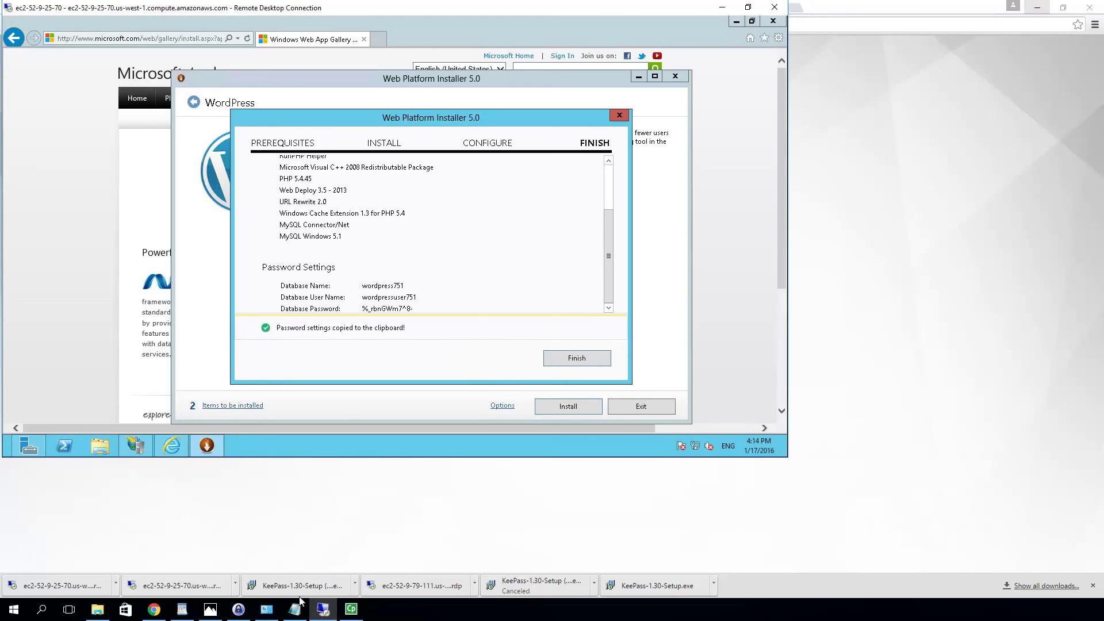
{"action": "left_click", "coordinate": [242, 613]}
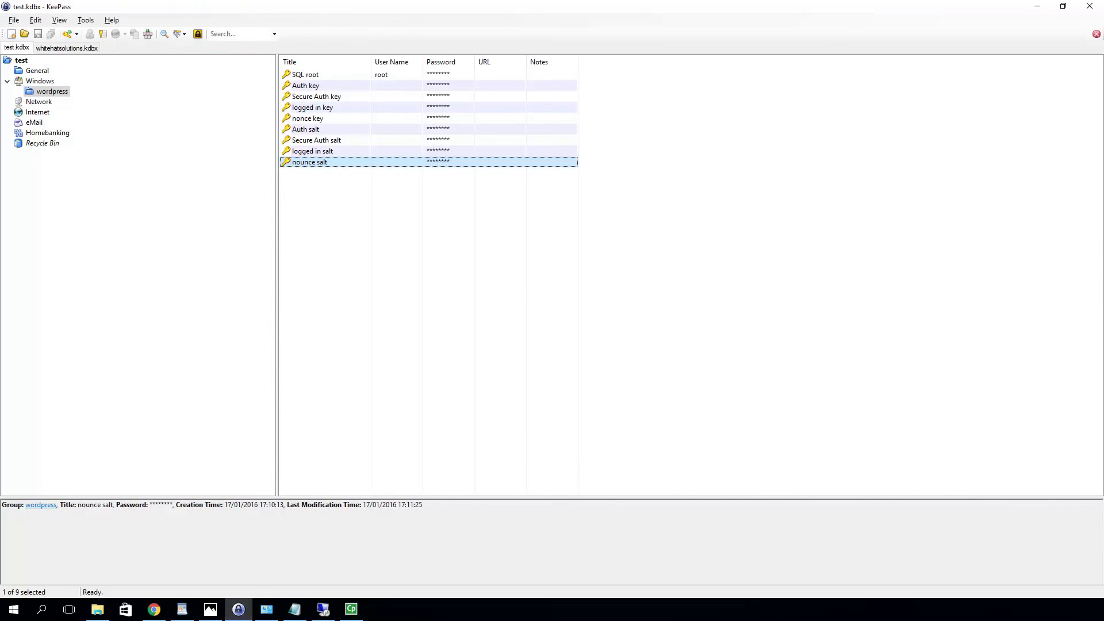
Create a 'WP SQL user' entry with database details in notes, plus its user name and password
{"action": "left_click", "coordinate": [67, 34]}
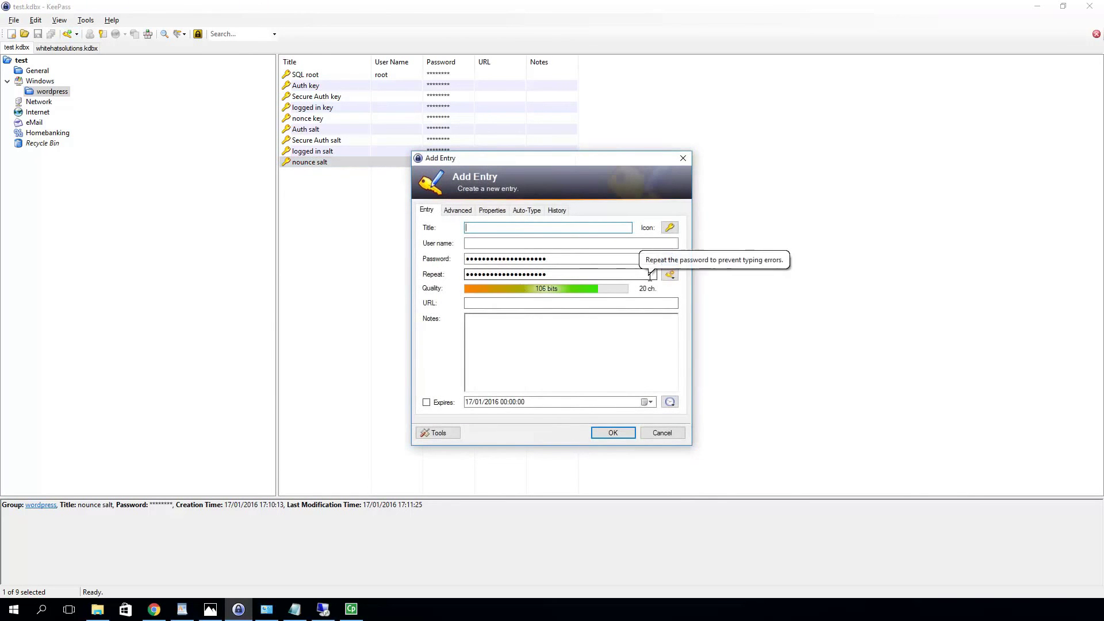
{"action": "type", "text": "WP SQL user"}
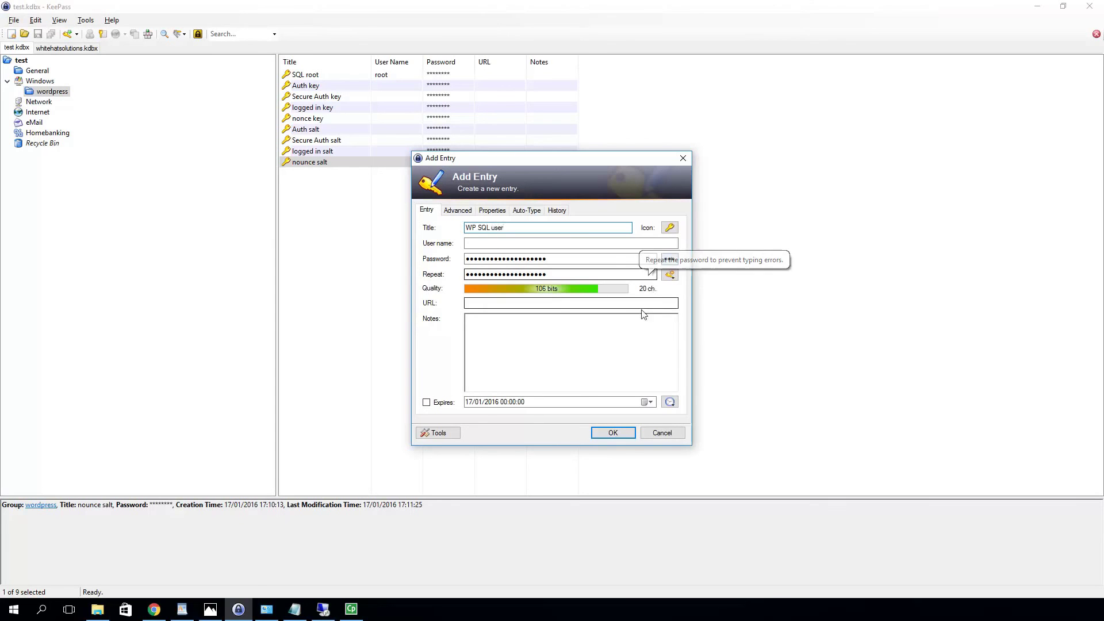
{"action": "left_click", "coordinate": [517, 335]}
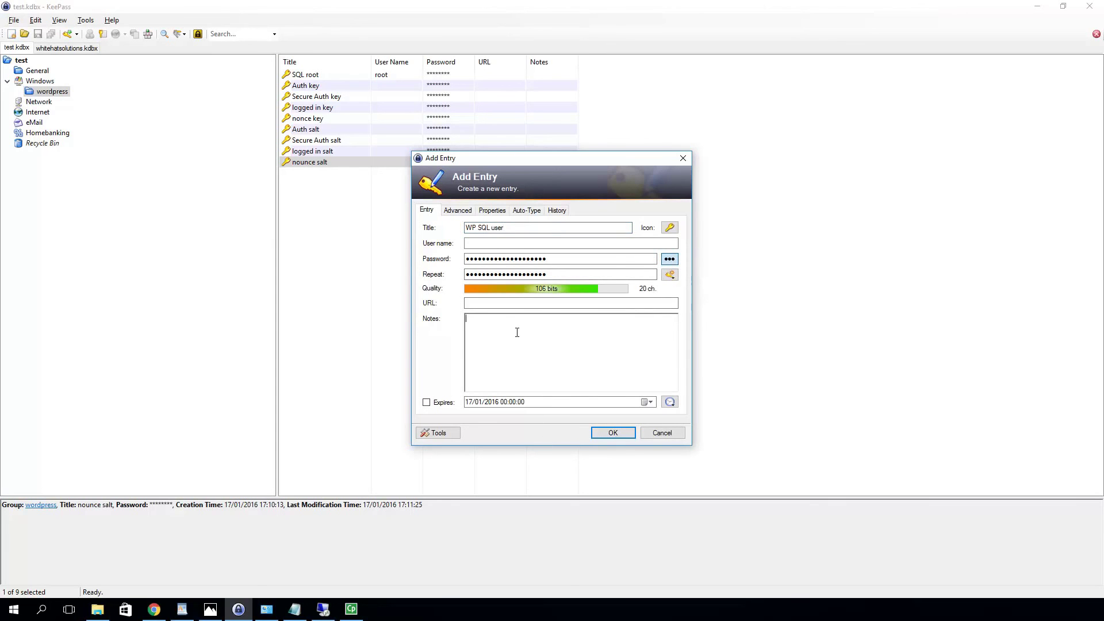
{"action": "key", "text": "ctrl+v"}
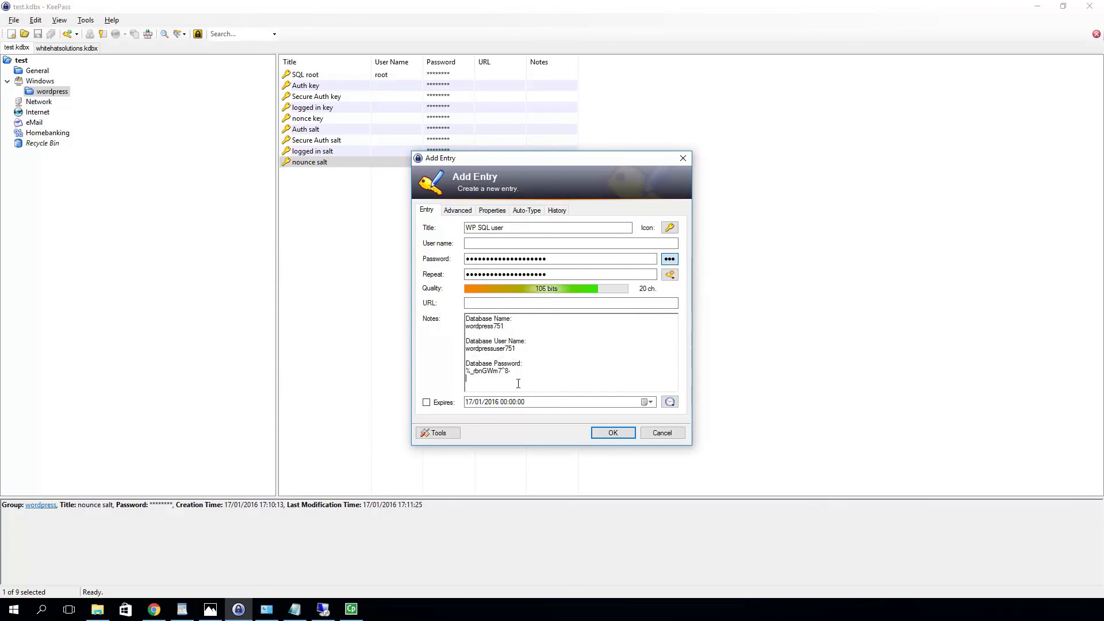
{"action": "left_click_drag", "start_coordinate": [515, 373], "coordinate": [465, 375]}
{"action": "key", "text": "ctrl+x"}
{"action": "left_click", "coordinate": [673, 260]}
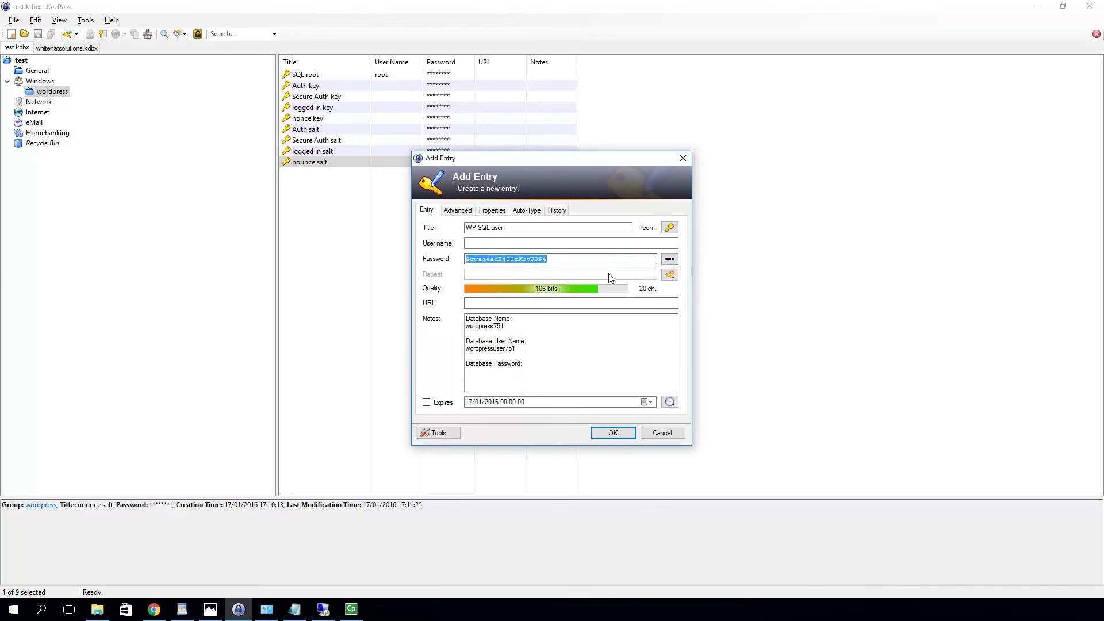
{"action": "key", "text": "ctrl+v"}
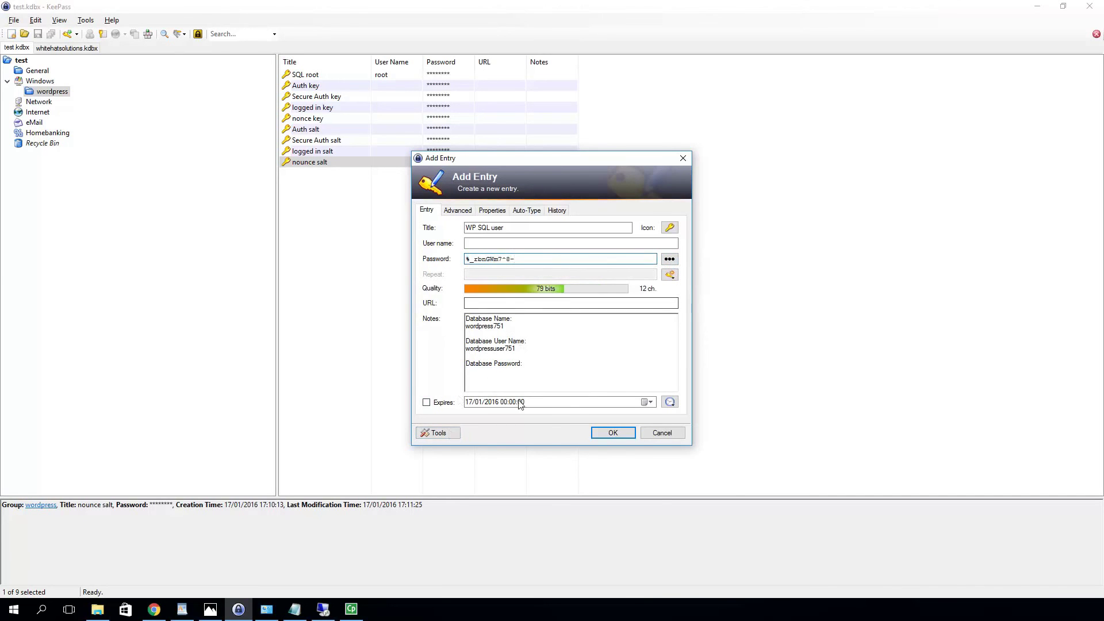
{"action": "left_click_drag", "start_coordinate": [516, 349], "coordinate": [463, 350]}
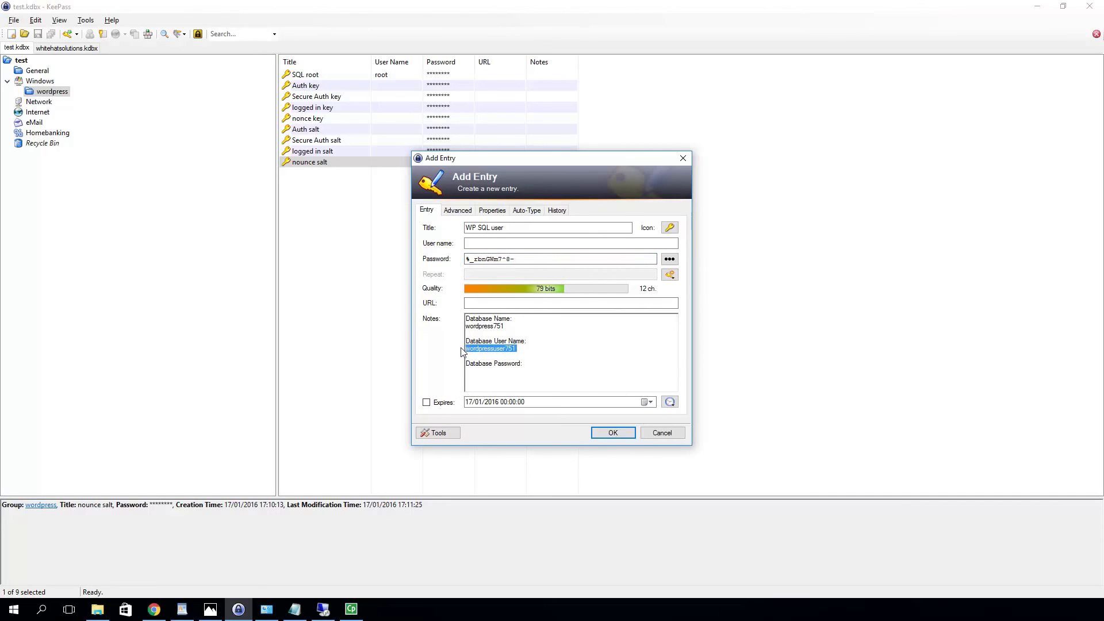
{"action": "left_click", "coordinate": [482, 245]}
{"action": "key", "text": "ctrl+v"}
{"action": "left_click", "coordinate": [626, 438]}
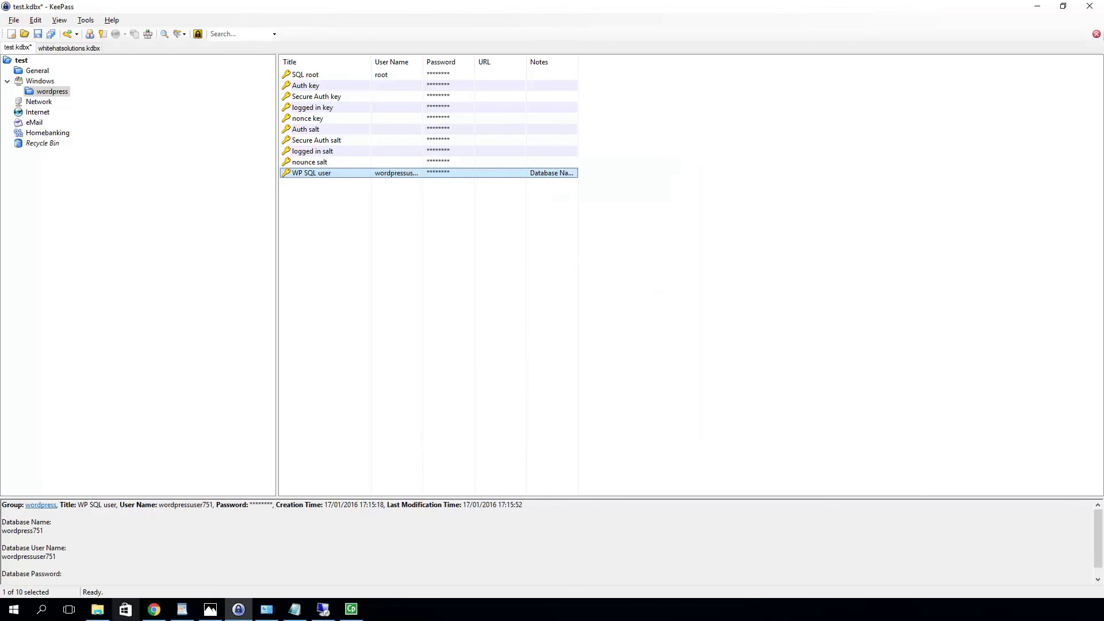
Return to the server session and finish the Web Platform Installer to launch the /pages/ site
{"action": "mouse_move", "coordinate": [323, 609]}
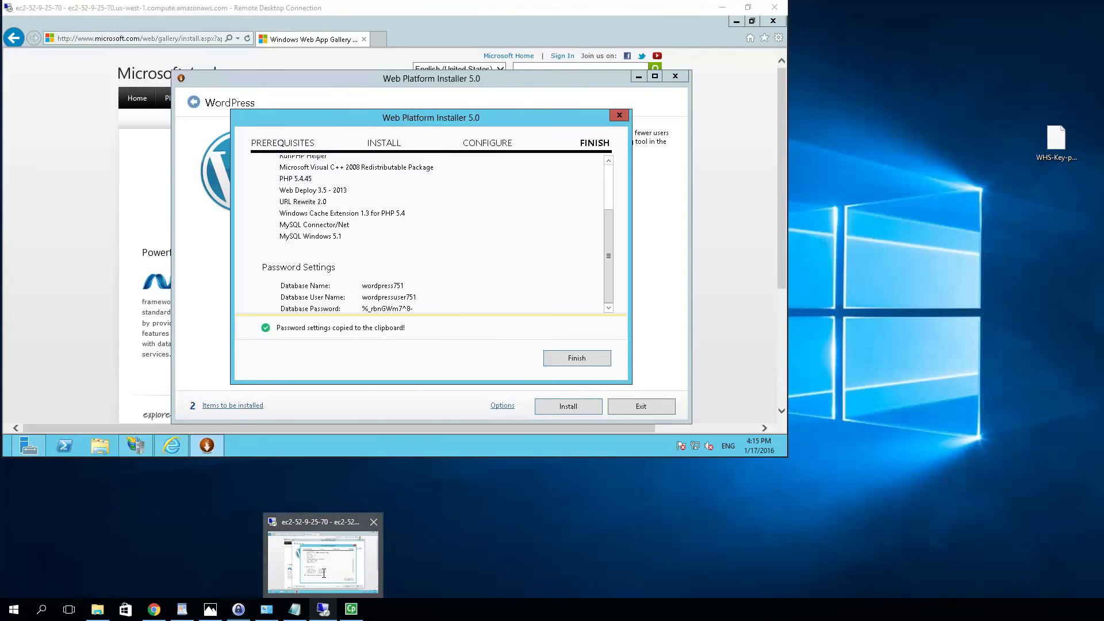
{"action": "left_click", "coordinate": [323, 562]}
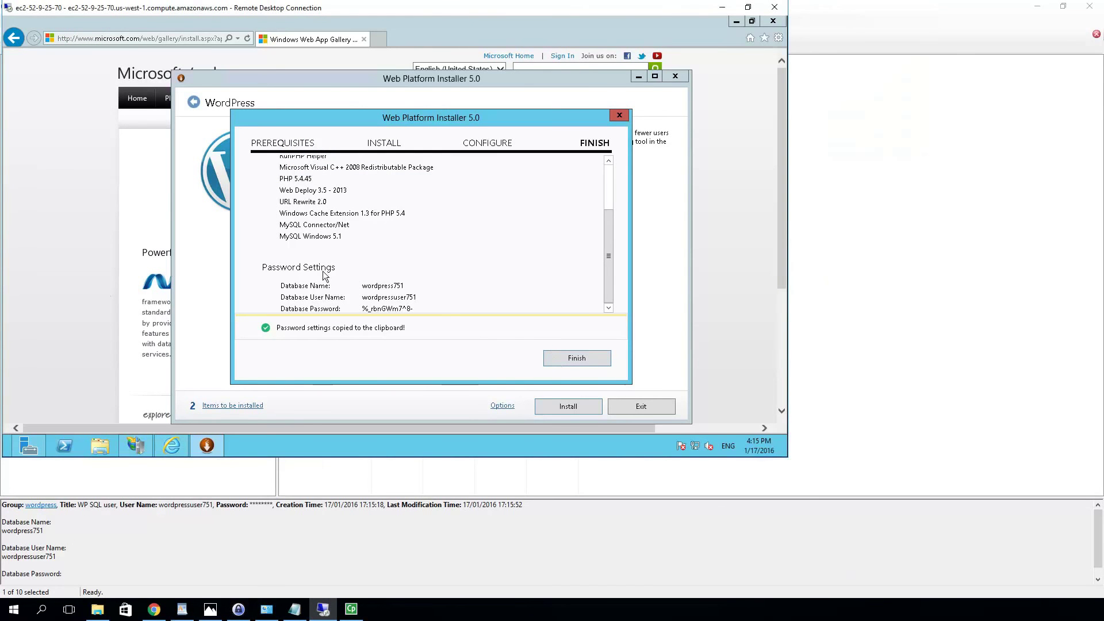
{"action": "left_click", "coordinate": [564, 364]}
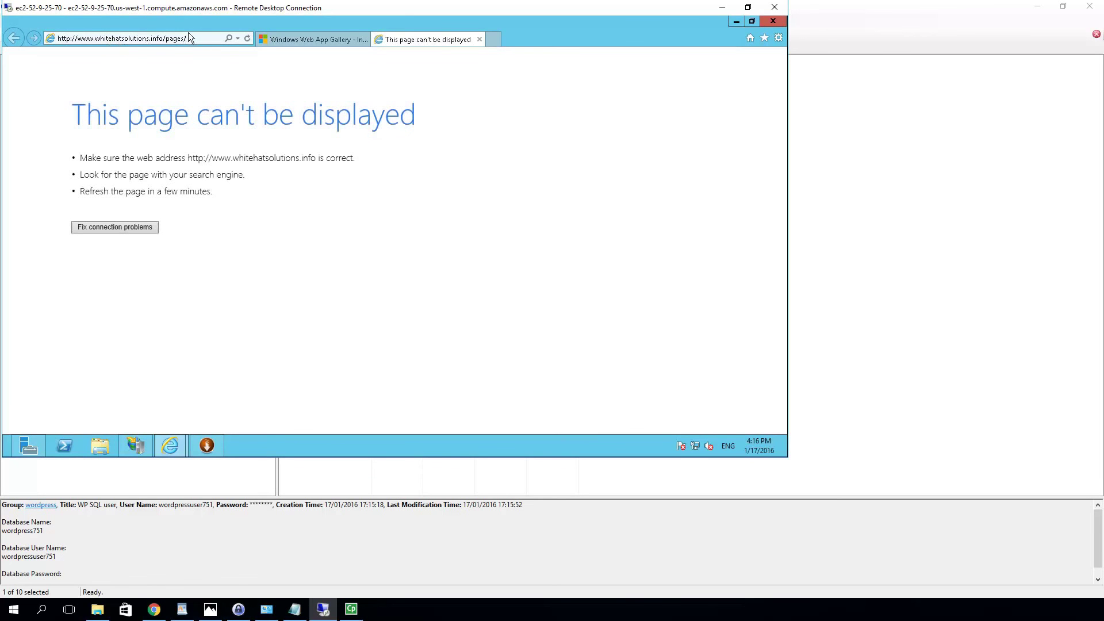
Select the address in the server's browser, then switch to the local Chrome window
{"action": "left_click", "coordinate": [150, 39]}
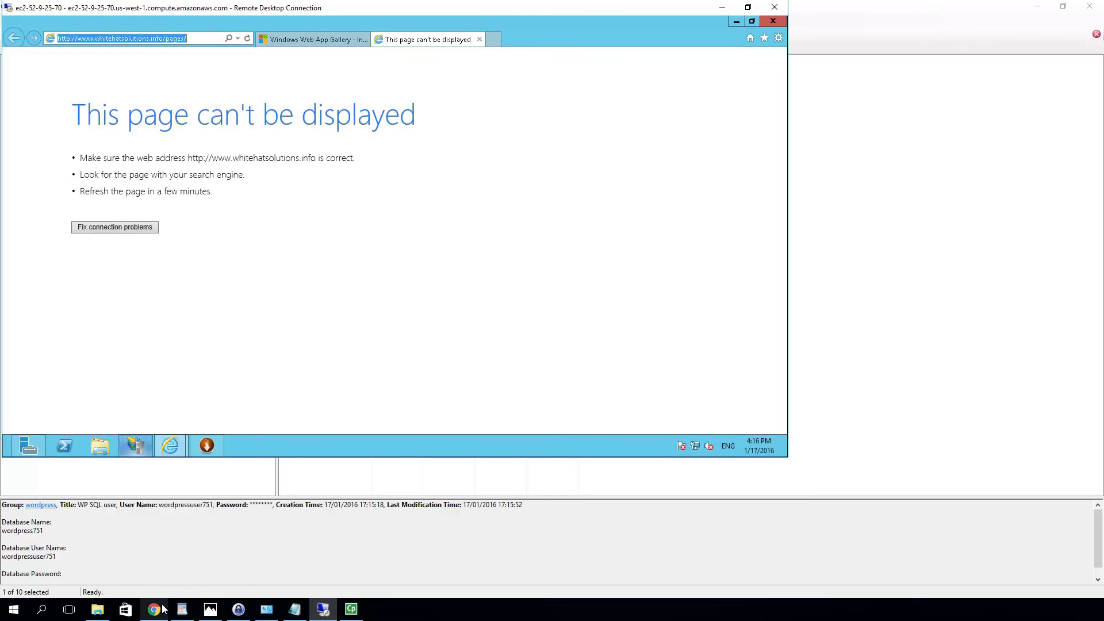
{"action": "mouse_move", "coordinate": [155, 609]}
{"action": "left_click", "coordinate": [164, 552]}
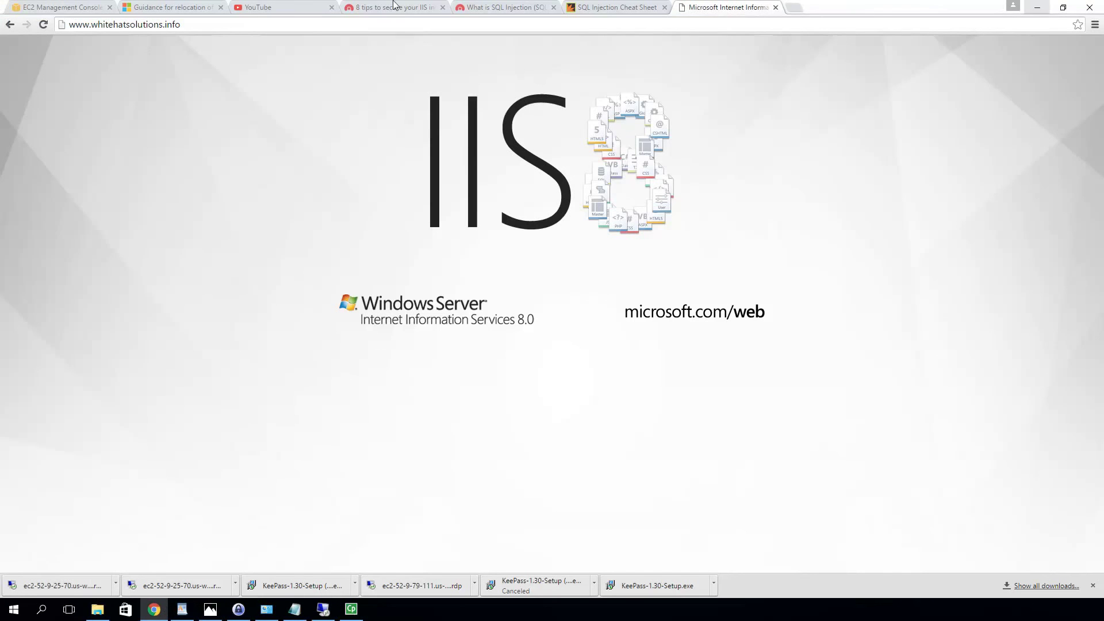
{"action": "left_click", "coordinate": [426, 23]}
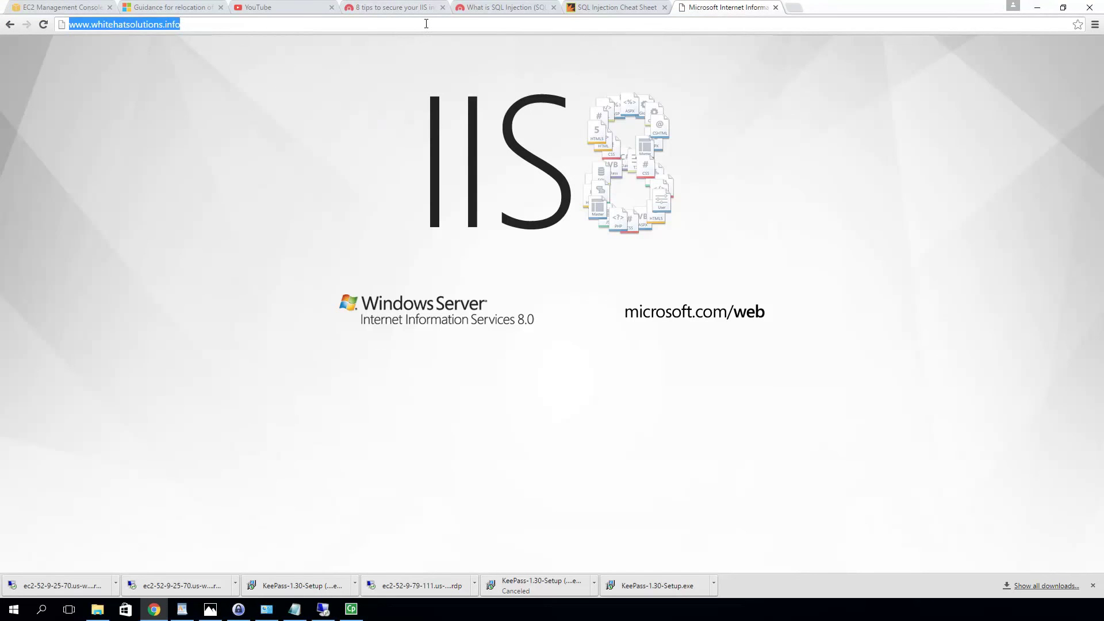
{"action": "key", "text": "ctrl+v"}
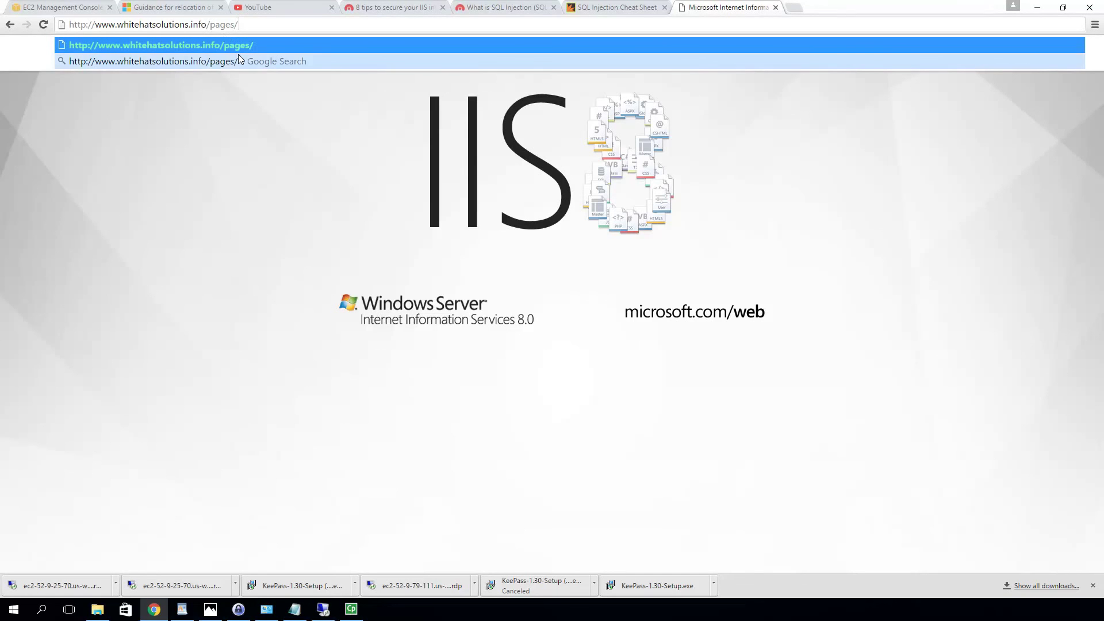
{"action": "key", "text": "Return"}
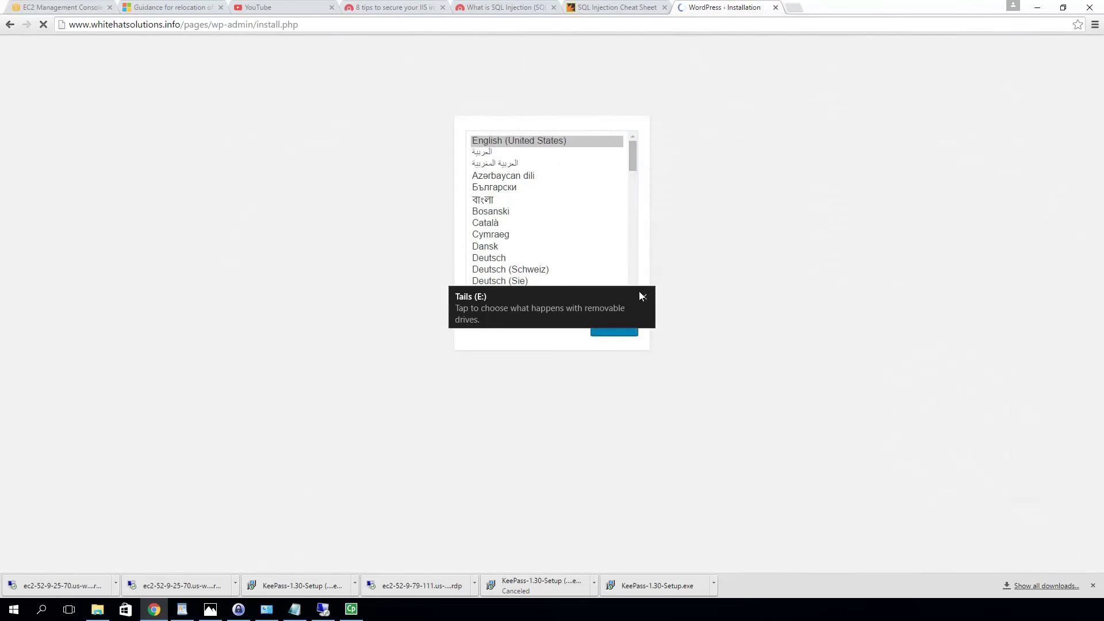
{"action": "left_click", "coordinate": [642, 296]}
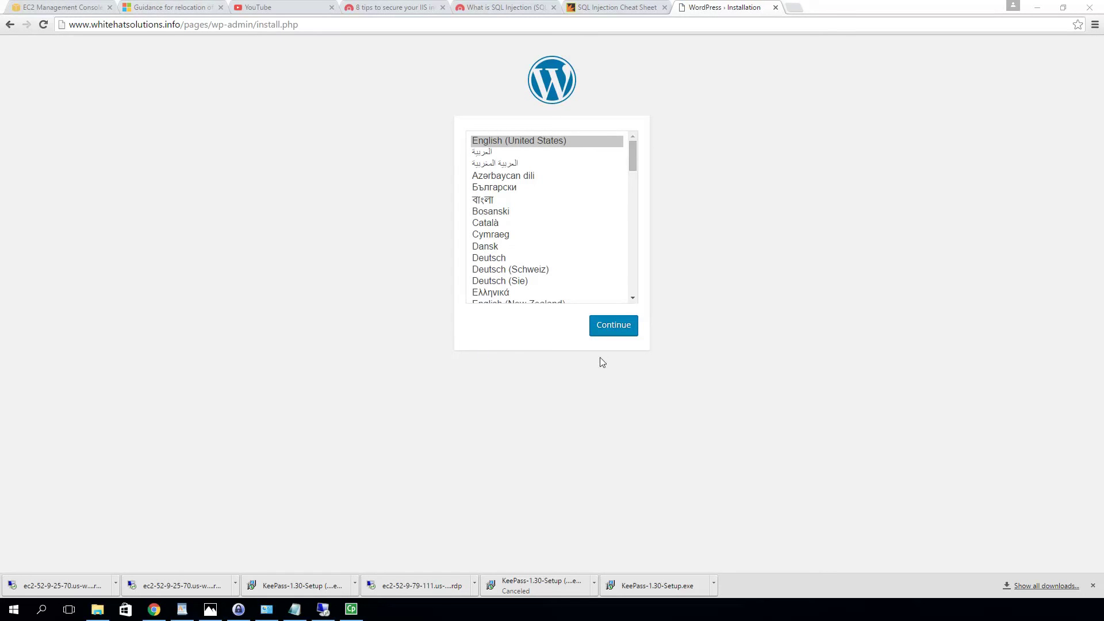
Choose English (United States), title the site 'Whitehat Solutions' and enter the admin username
{"action": "left_click", "coordinate": [615, 325]}
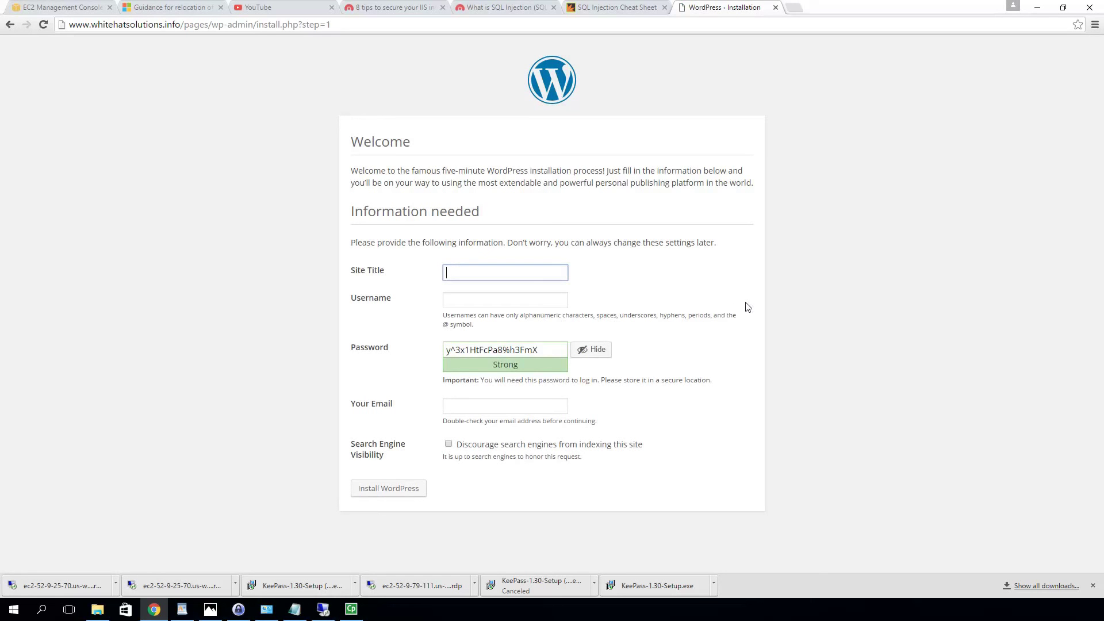
{"action": "type", "text": "Whitehat Solutions"}
{"action": "left_click", "coordinate": [475, 300]}
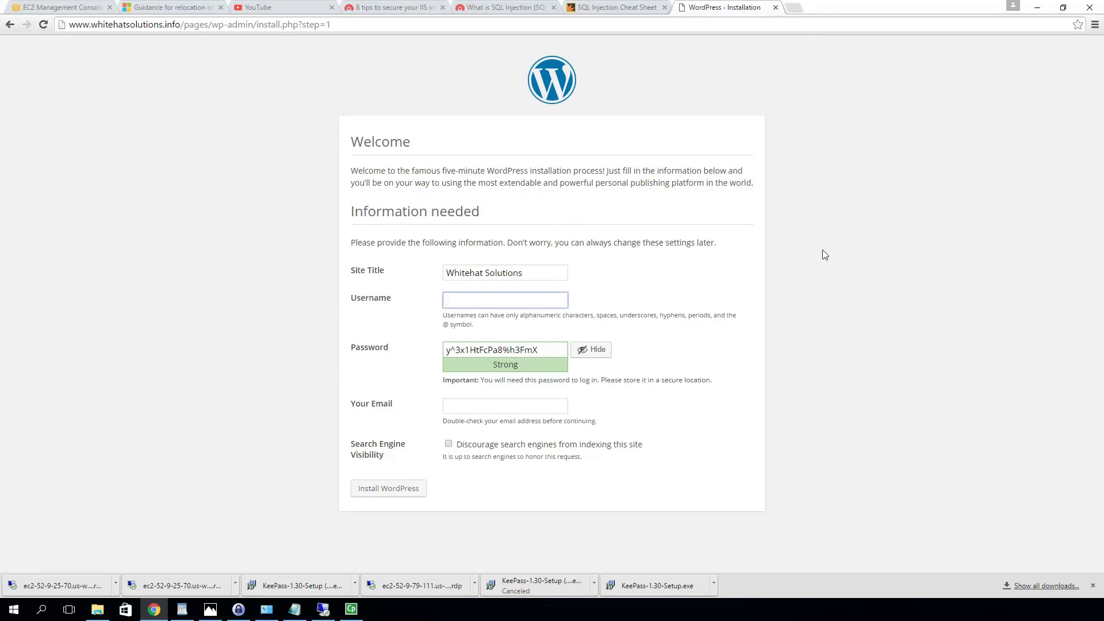
{"action": "type", "text": "test"}
Enter the admin e-mail address, select the generated password, and switch to KeePass
{"action": "left_click", "coordinate": [515, 404]}
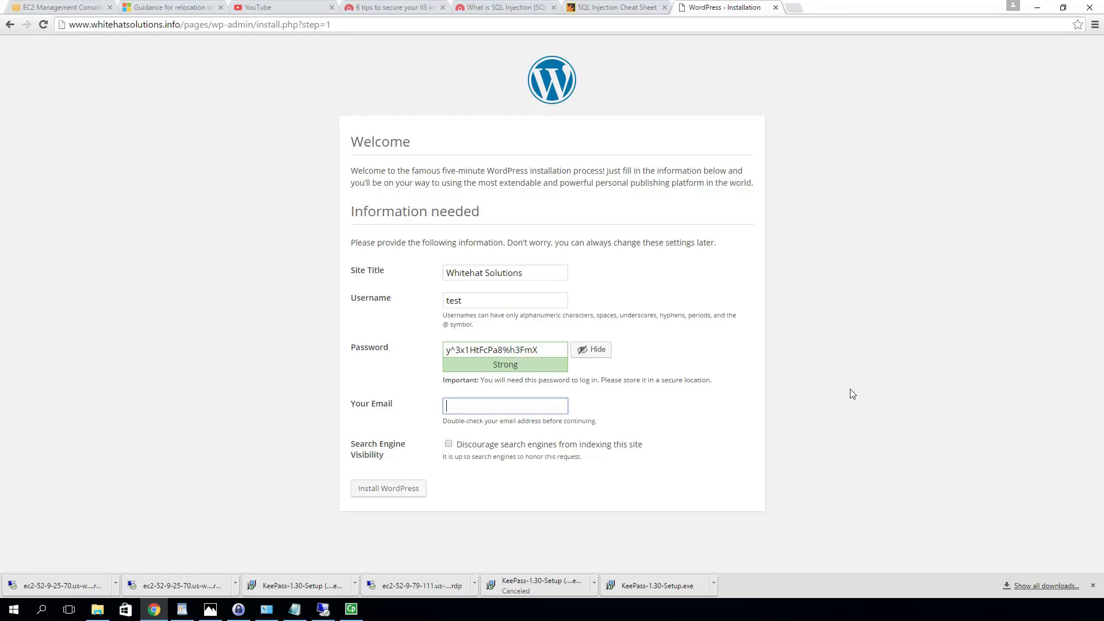
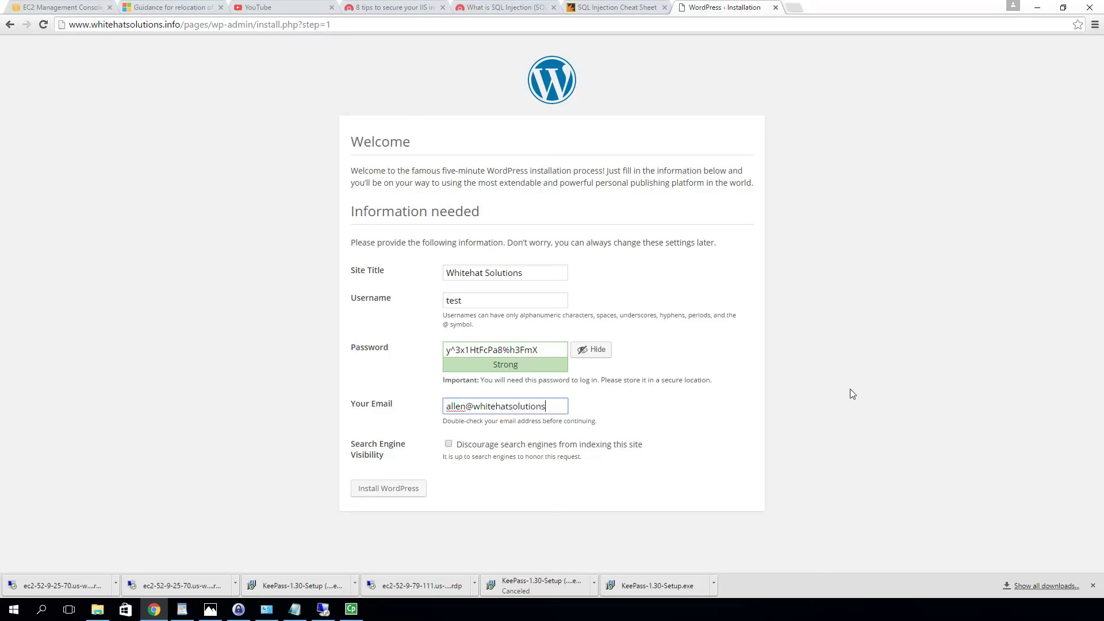
{"action": "left_click_drag", "start_coordinate": [551, 351], "coordinate": [417, 363]}
{"action": "key", "text": "ctrl+c"}
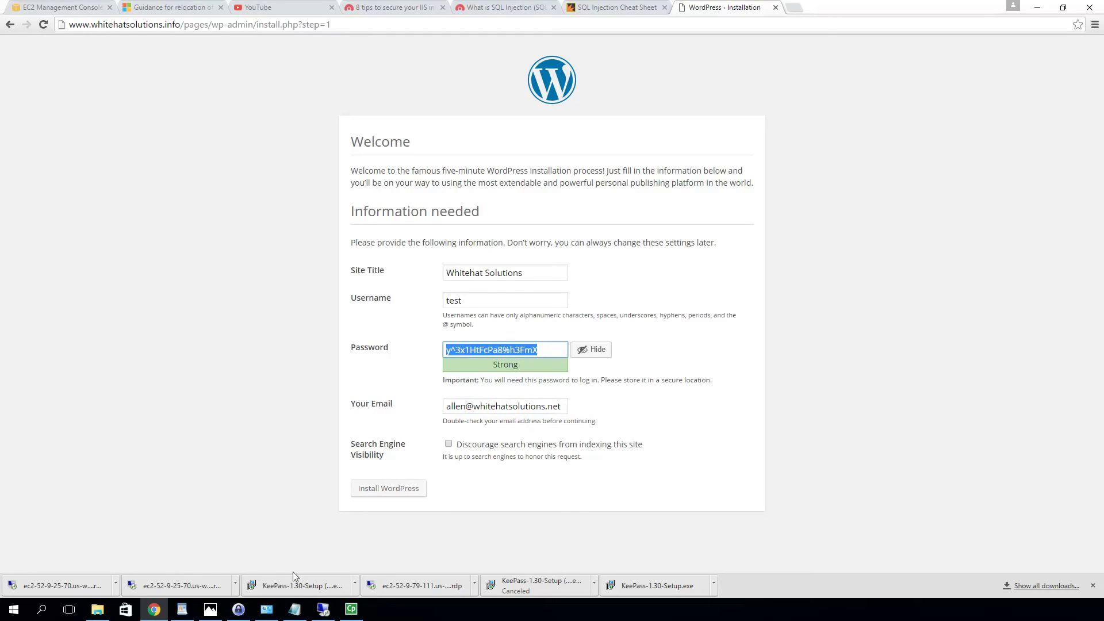
{"action": "left_click", "coordinate": [238, 609]}
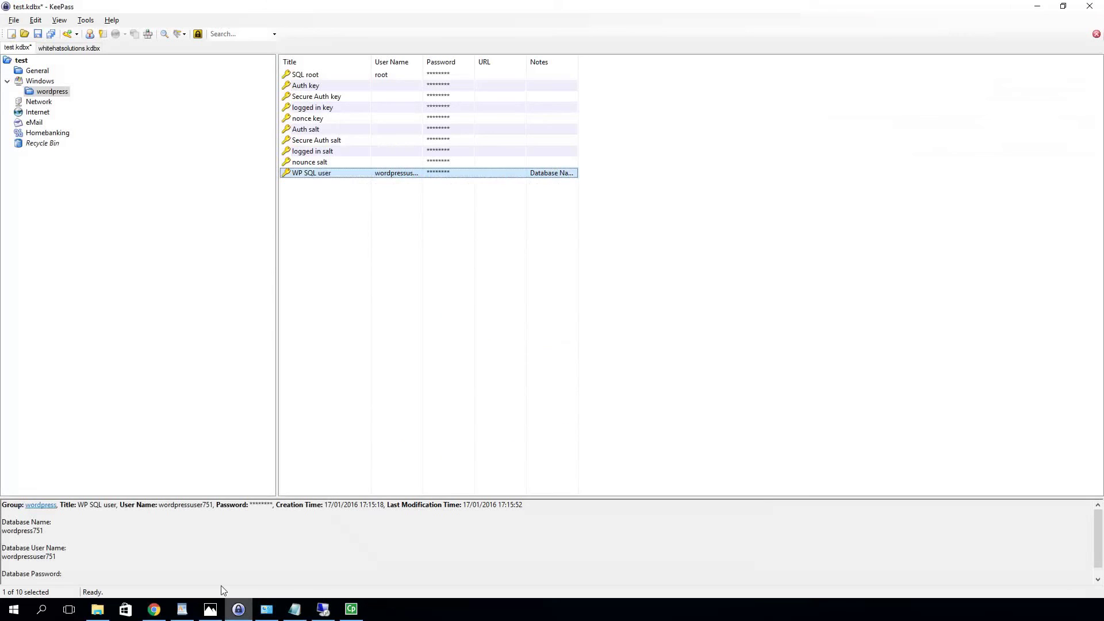
Add a 'WP admin user' entry with the admin username and pasted WordPress password, then save the database
{"action": "left_click", "coordinate": [67, 34]}
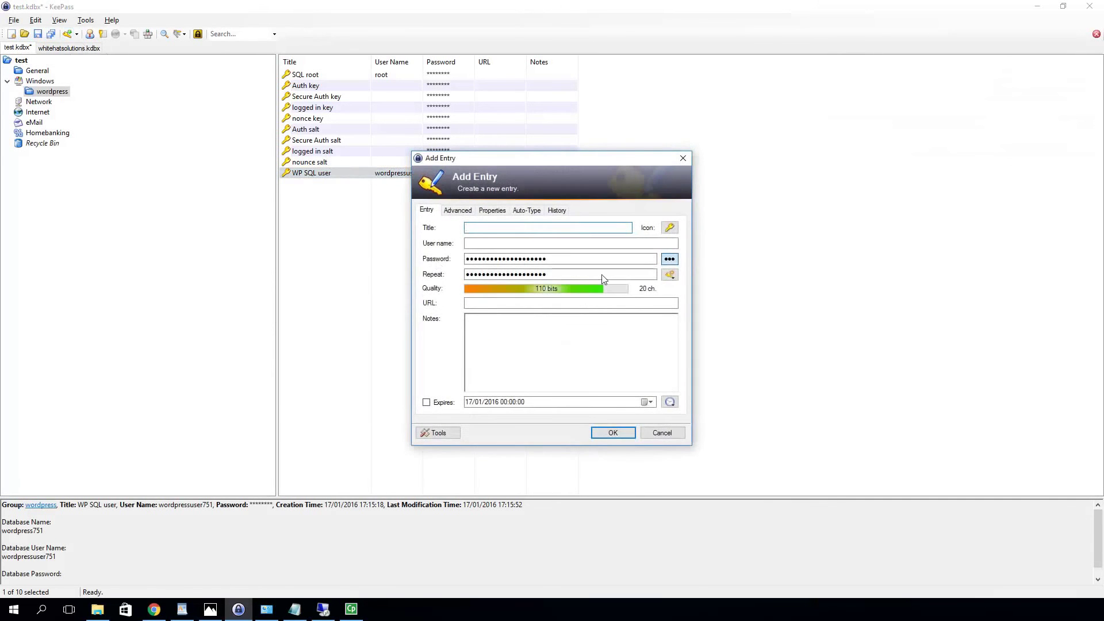
{"action": "type", "text": "WP admin user"}
{"action": "left_click", "coordinate": [494, 243]}
{"action": "type", "text": "test"}
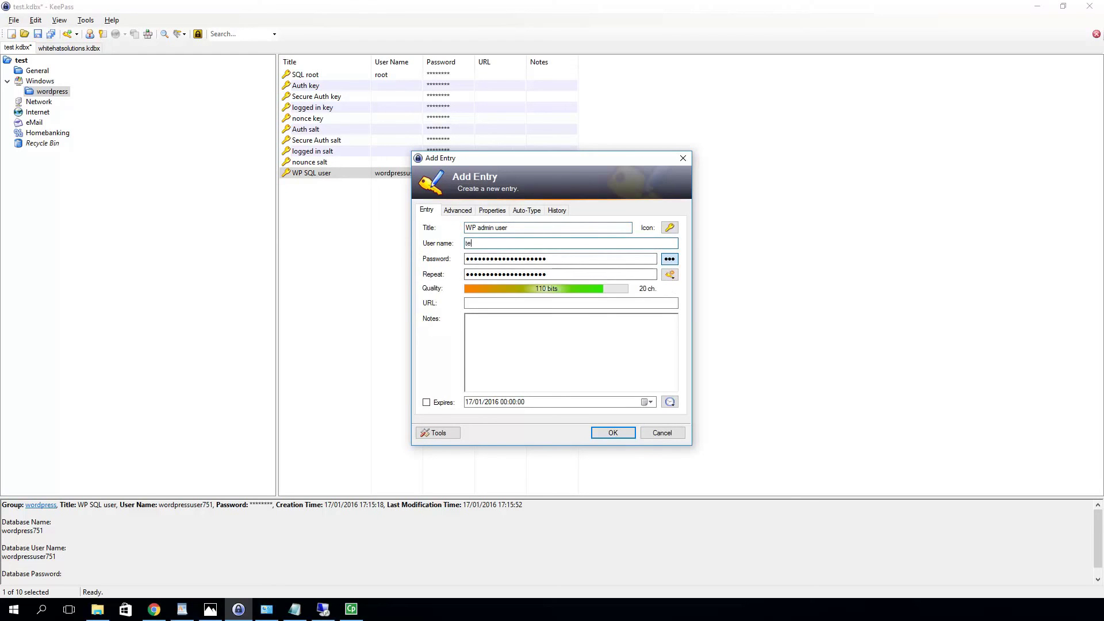
{"action": "left_click", "coordinate": [671, 259]}
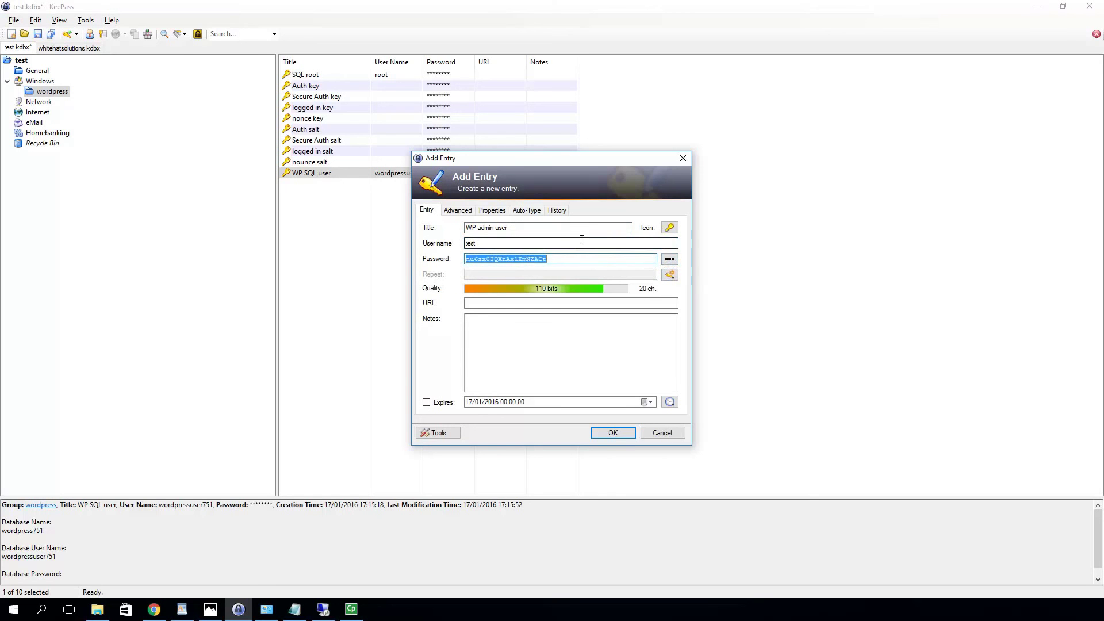
{"action": "key", "text": "ctrl+v"}
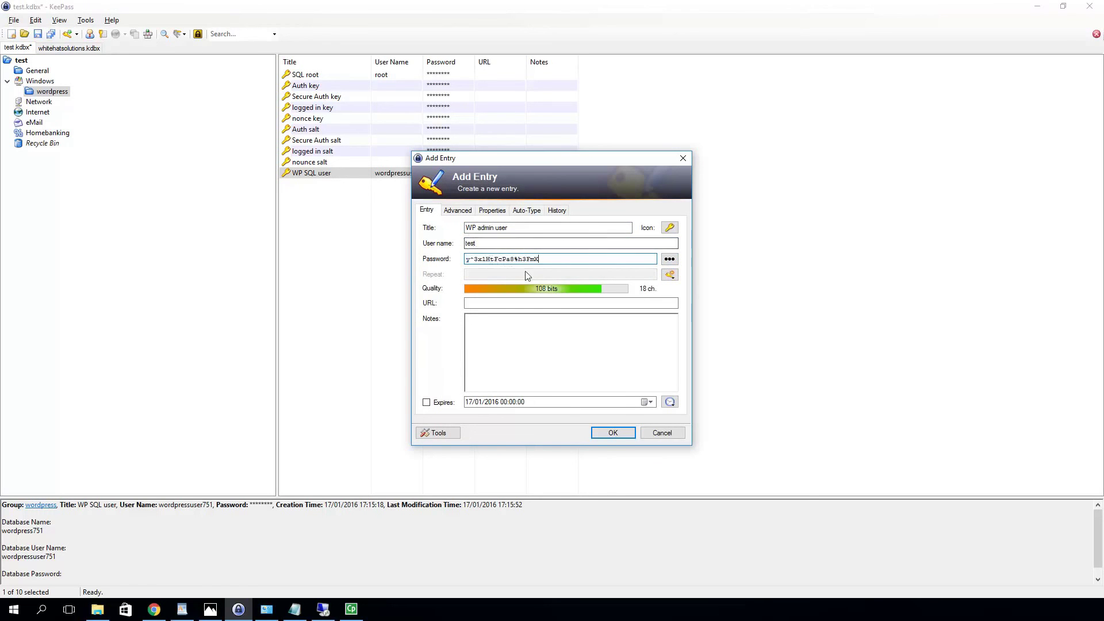
{"action": "left_click", "coordinate": [623, 437]}
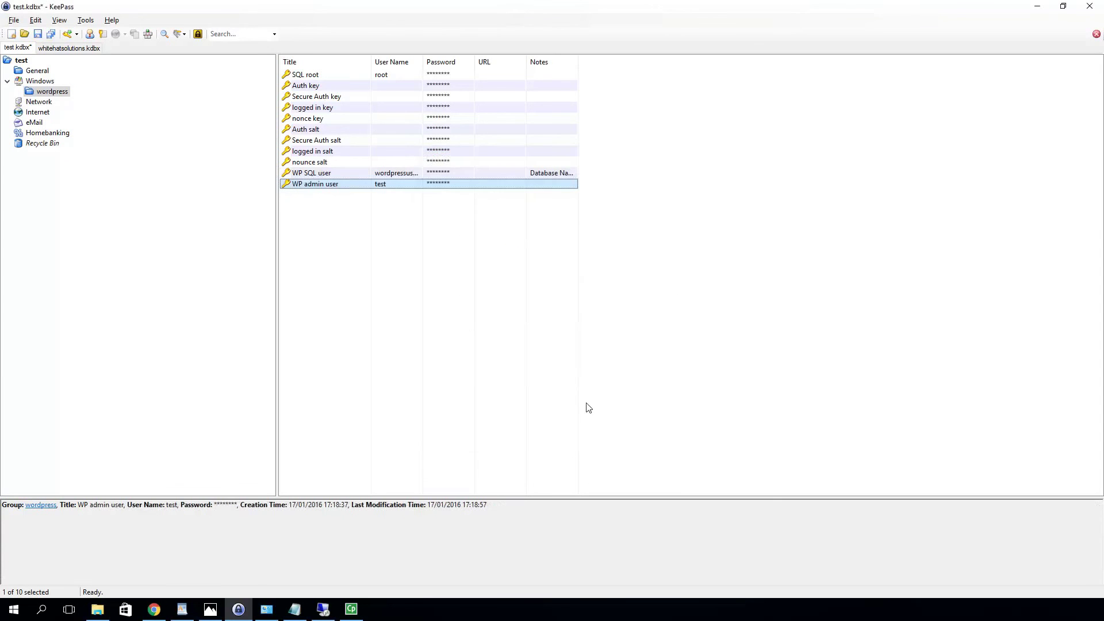
{"action": "left_click", "coordinate": [37, 36]}
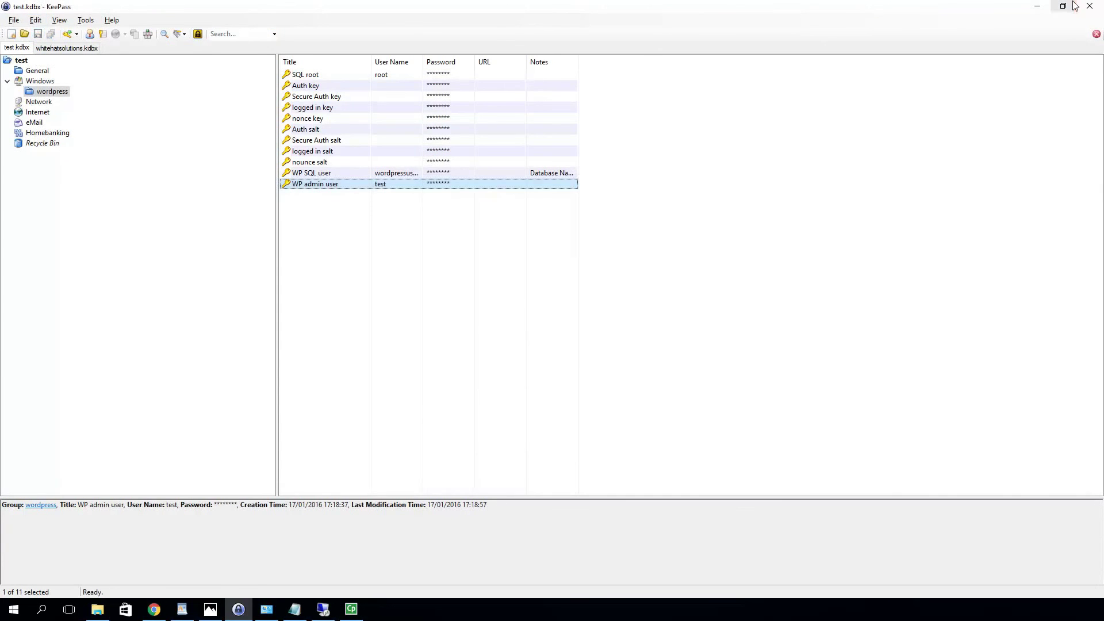
Run the WordPress installation and dismiss Chrome's offer to save the password
{"action": "left_click", "coordinate": [1037, 7]}
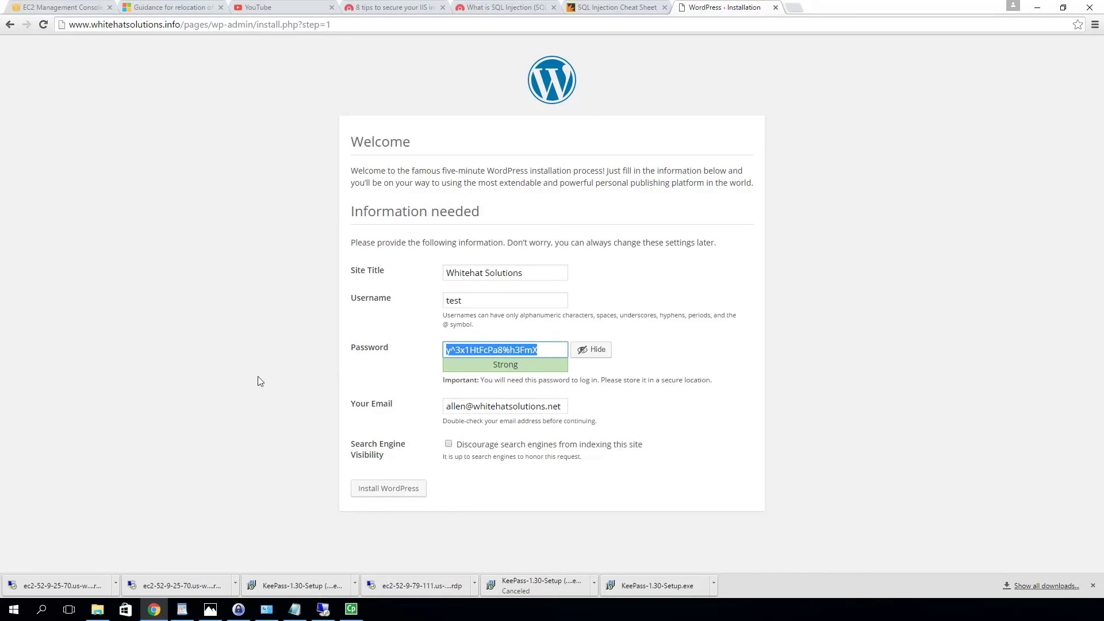
{"action": "left_click", "coordinate": [396, 489]}
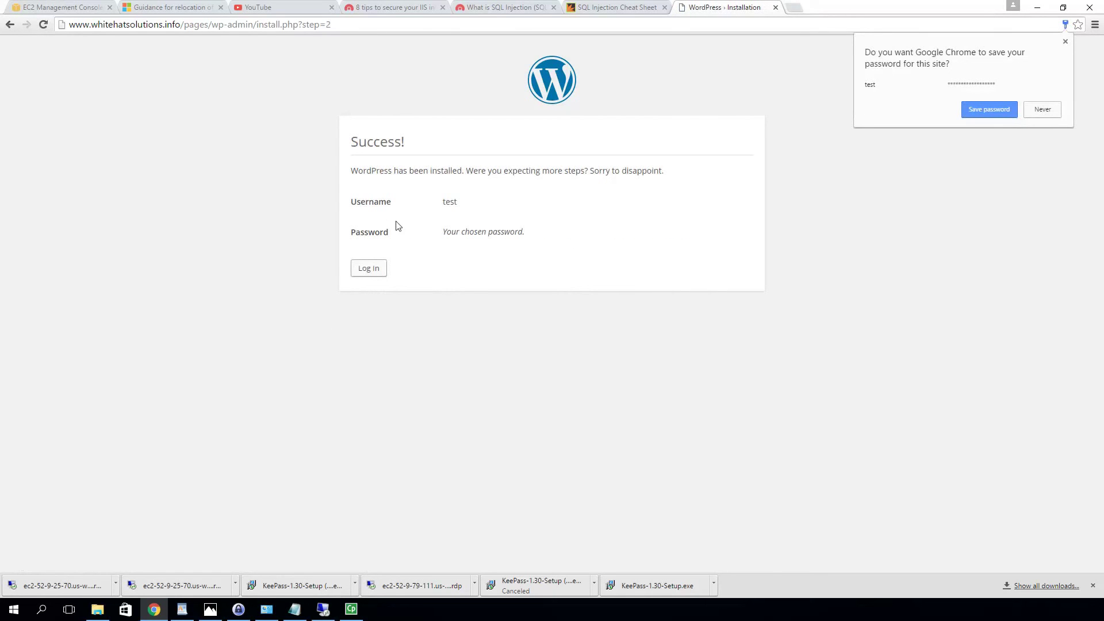
{"action": "left_click", "coordinate": [1065, 42]}
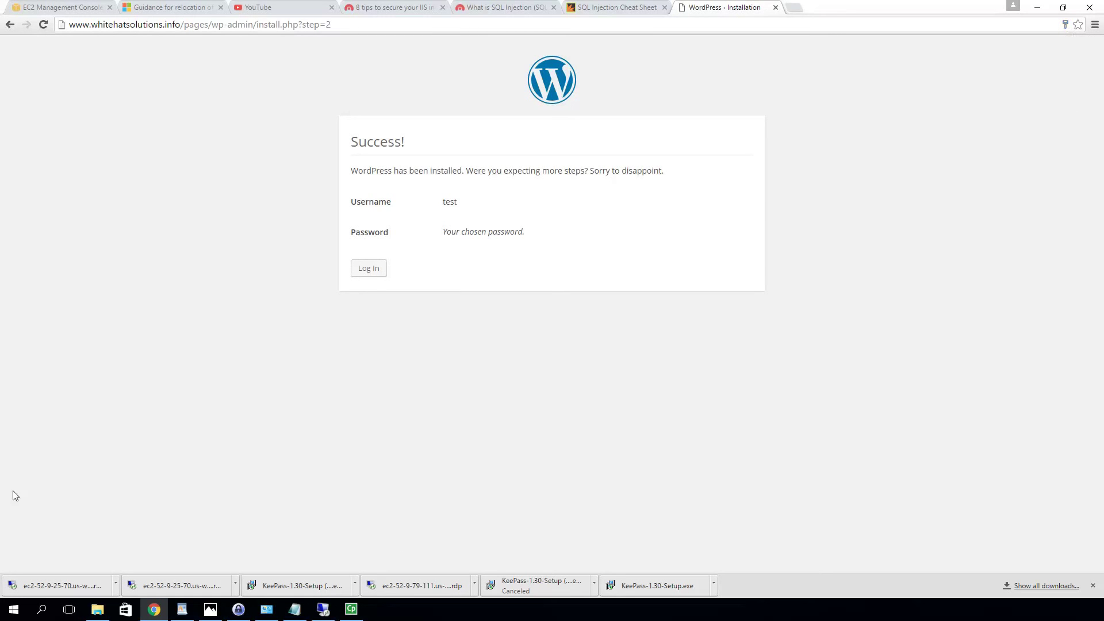
On the login page, paste the username copied from the KeePass 'WP admin user' entry
{"action": "left_click", "coordinate": [369, 270]}
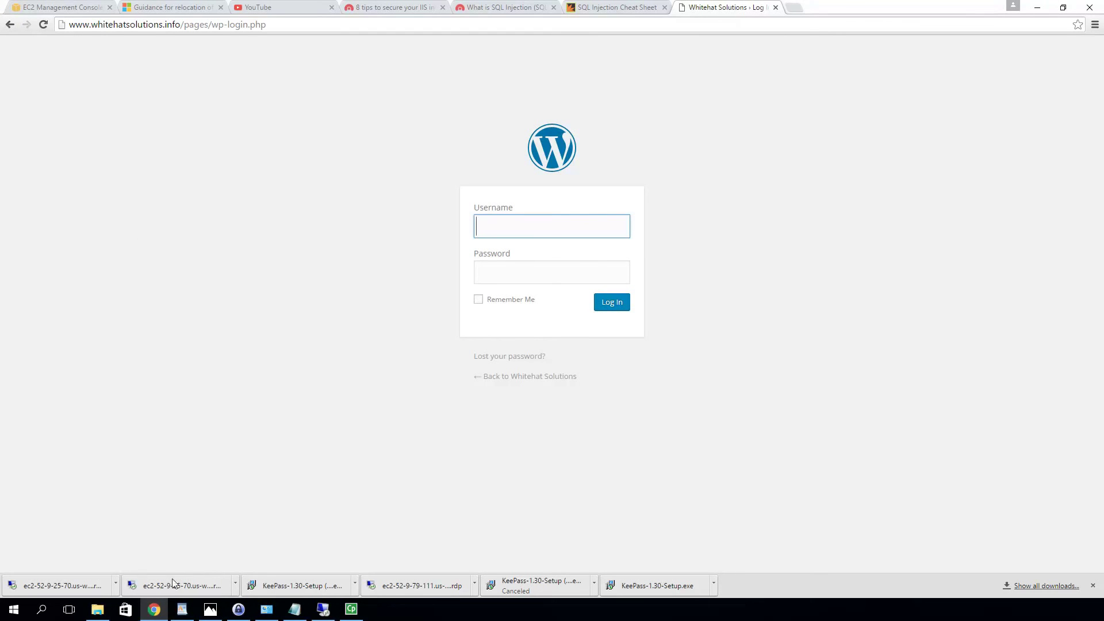
{"action": "mouse_move", "coordinate": [245, 615]}
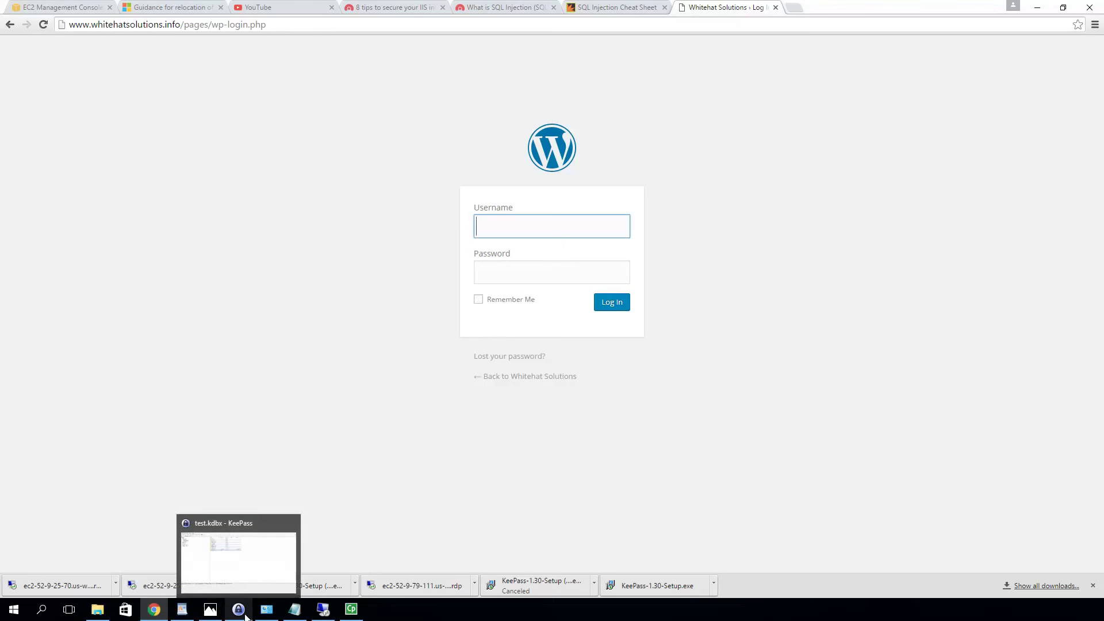
{"action": "left_click", "coordinate": [247, 555]}
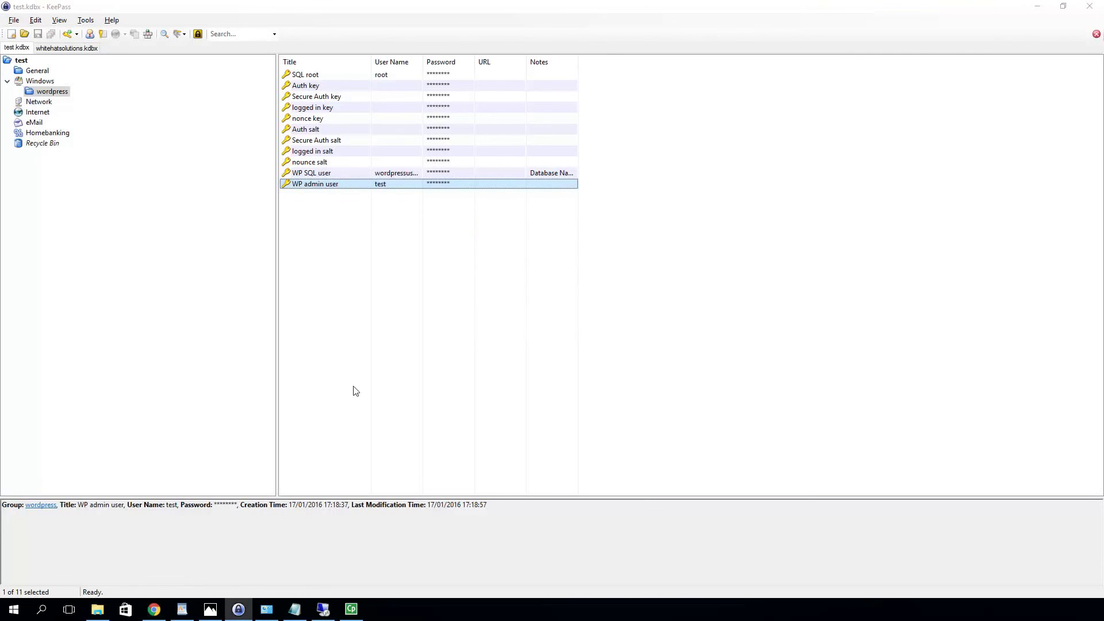
{"action": "right_click", "coordinate": [368, 189]}
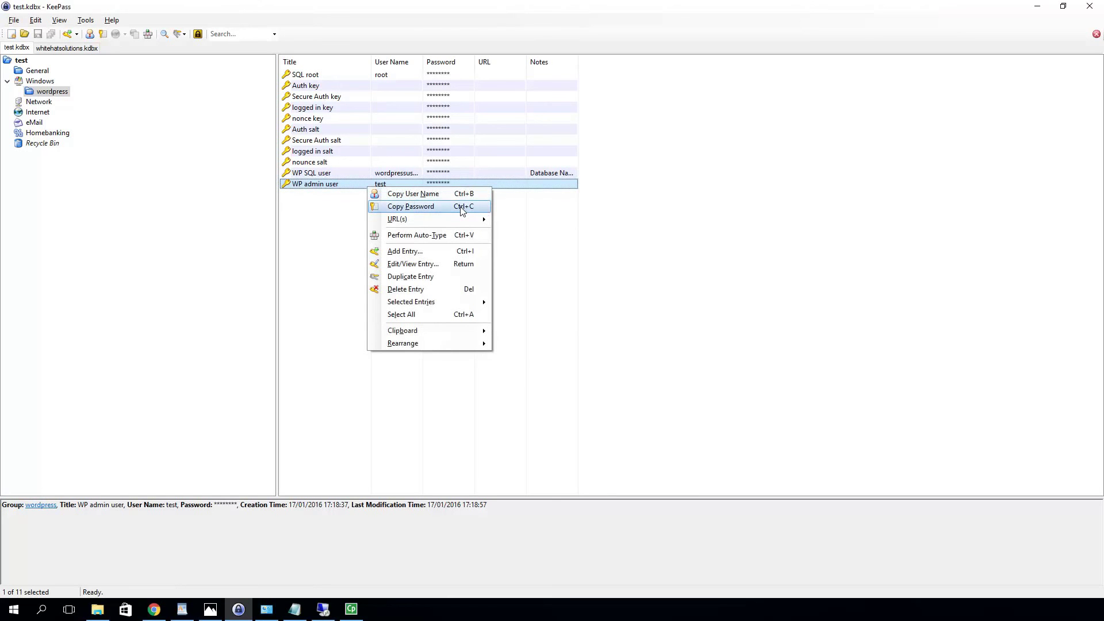
{"action": "left_click", "coordinate": [419, 194]}
{"action": "left_click", "coordinate": [1037, 5]}
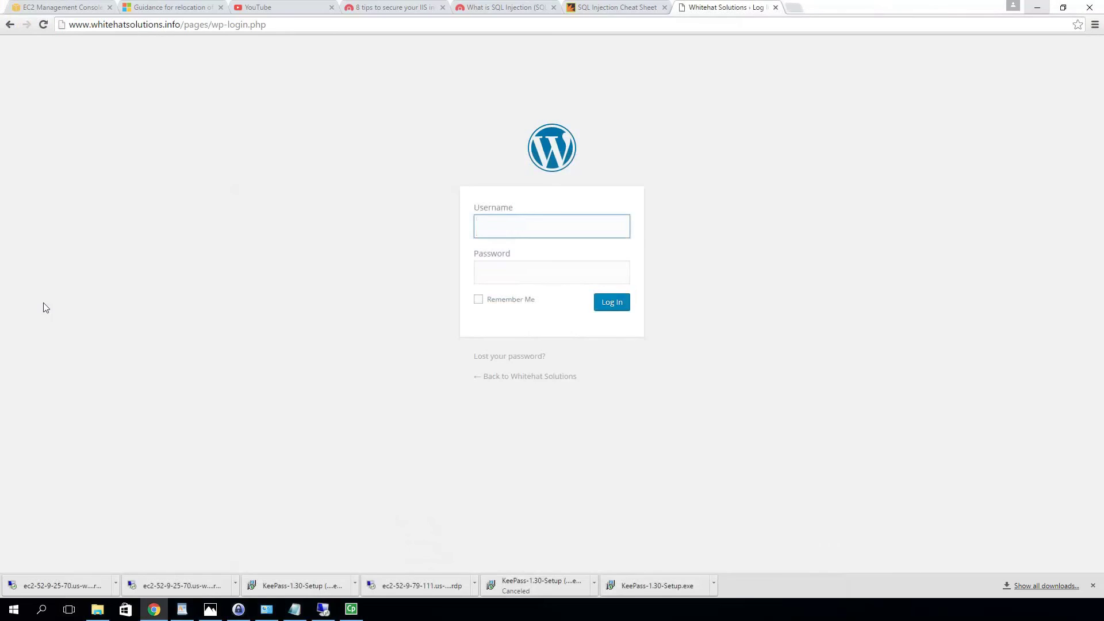
{"action": "key", "text": "ctrl+v"}
Copy the entry's password from KeePass and paste it into the login Password field
{"action": "left_click", "coordinate": [501, 273]}
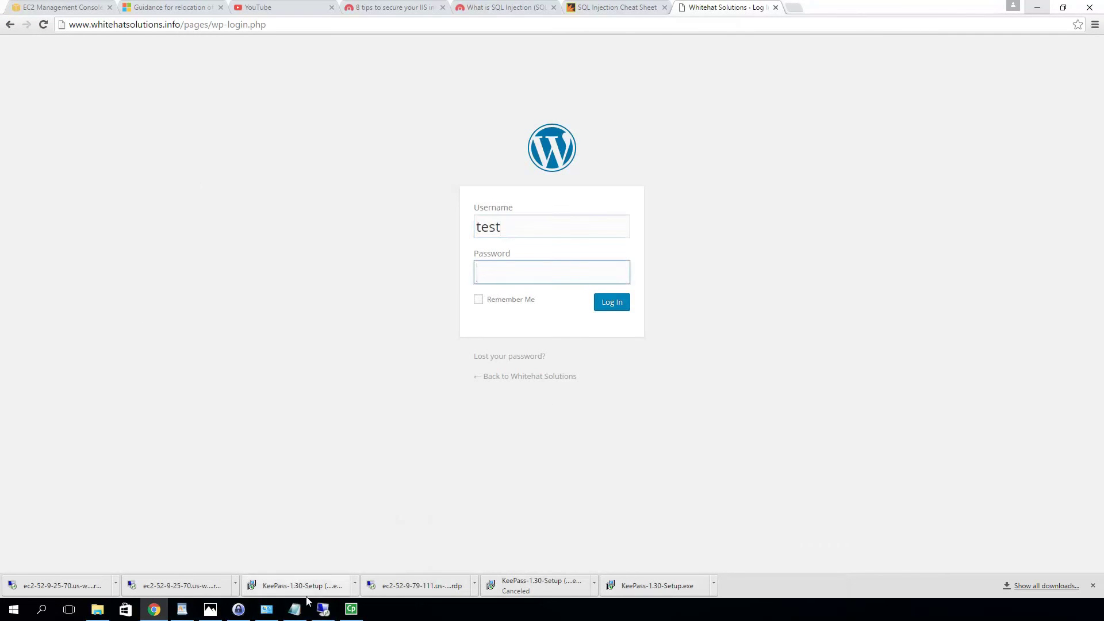
{"action": "left_click", "coordinate": [240, 612]}
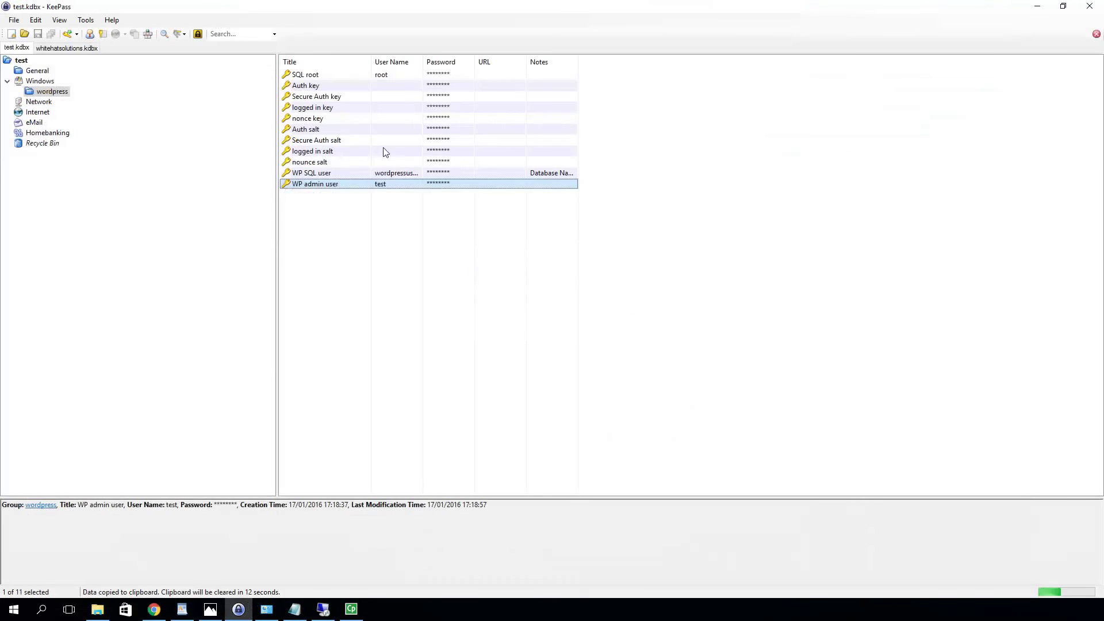
{"action": "right_click", "coordinate": [332, 184]}
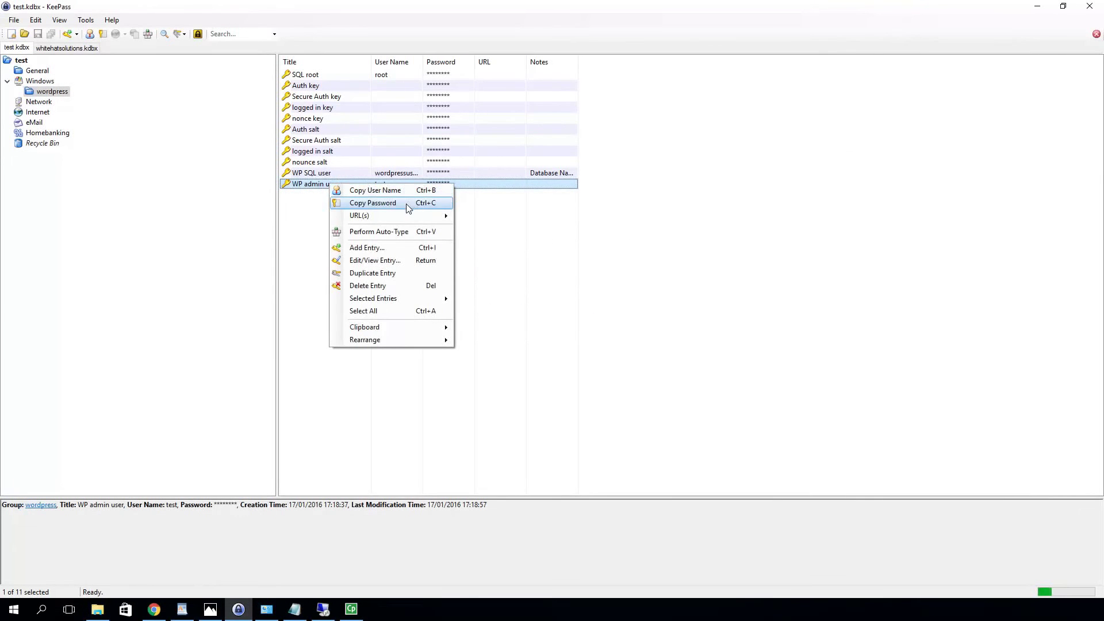
{"action": "left_click", "coordinate": [405, 203]}
{"action": "key", "text": "alt+Tab"}
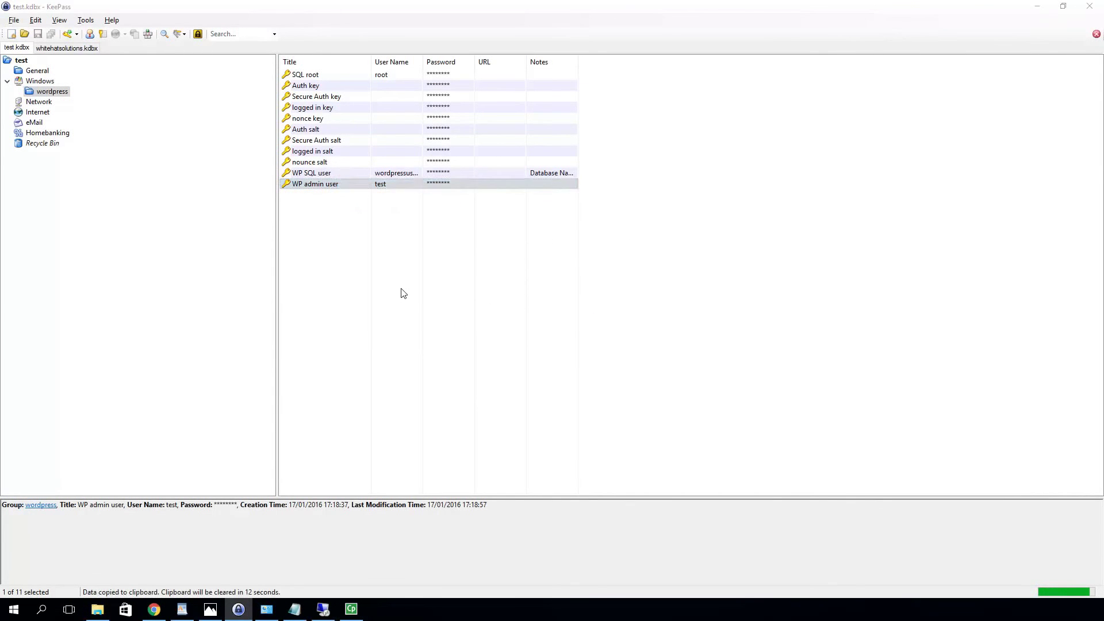
{"action": "key", "text": "ctrl+v"}
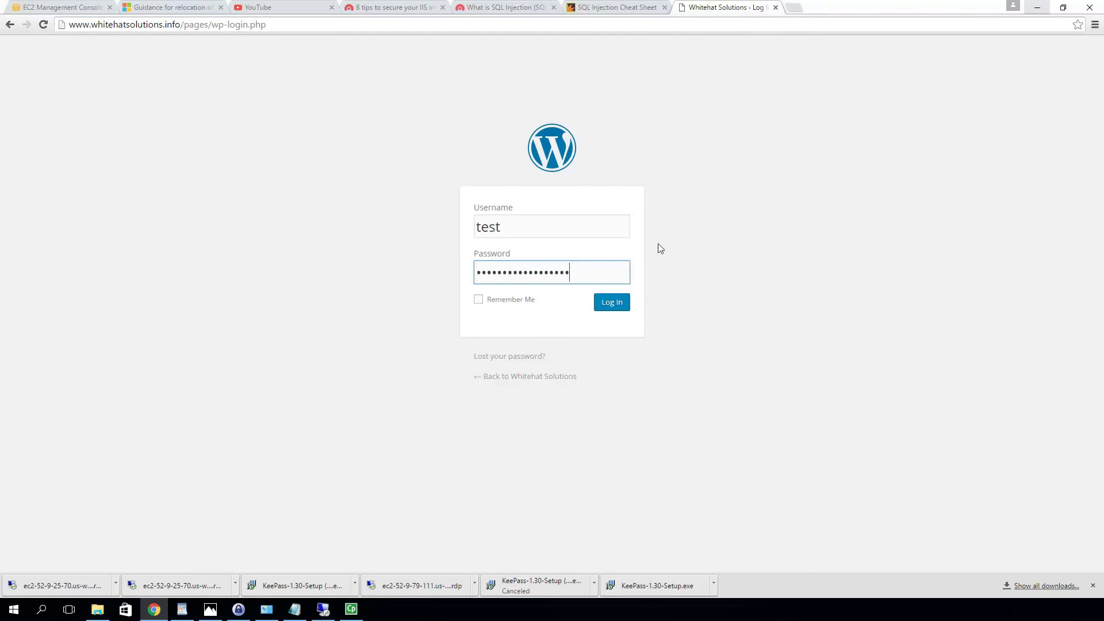
Log in and follow the dashboard's 'Please update now' link to the WordPress 4.4.1 update
{"action": "left_click", "coordinate": [628, 303]}
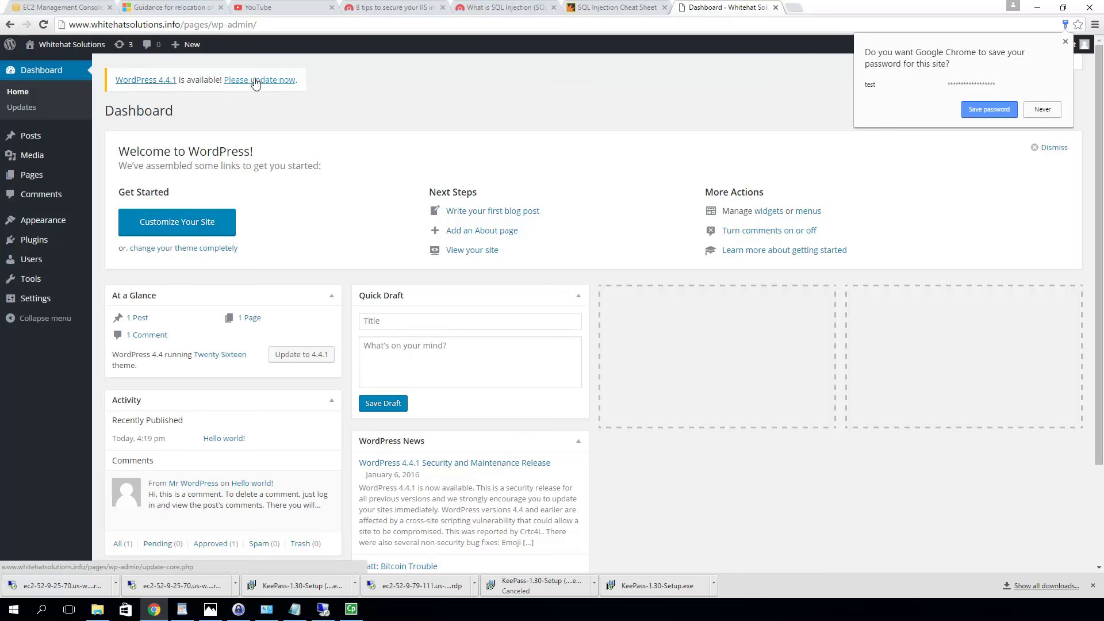
{"action": "left_click", "coordinate": [256, 81]}
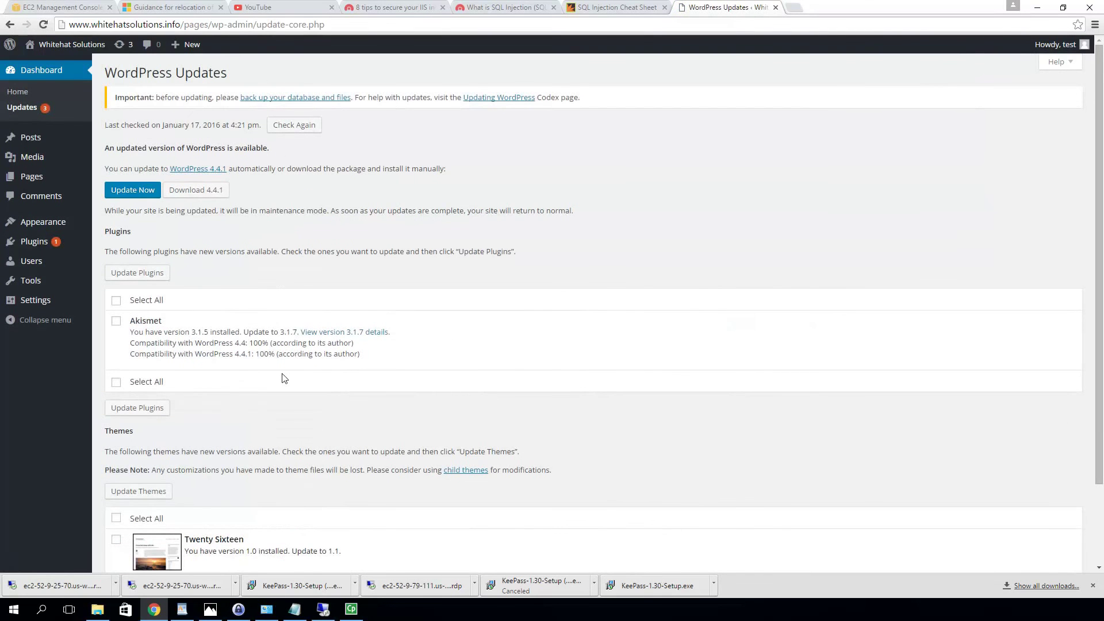
Start the core update from WordPress 4.4 to 4.4.1
{"action": "left_click", "coordinate": [130, 195]}
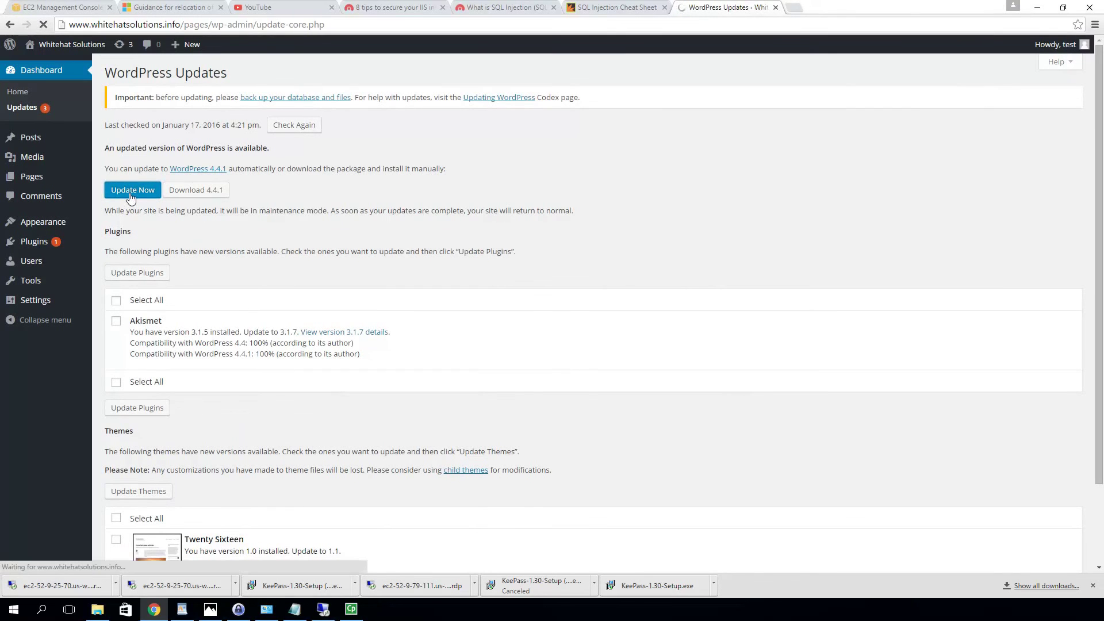